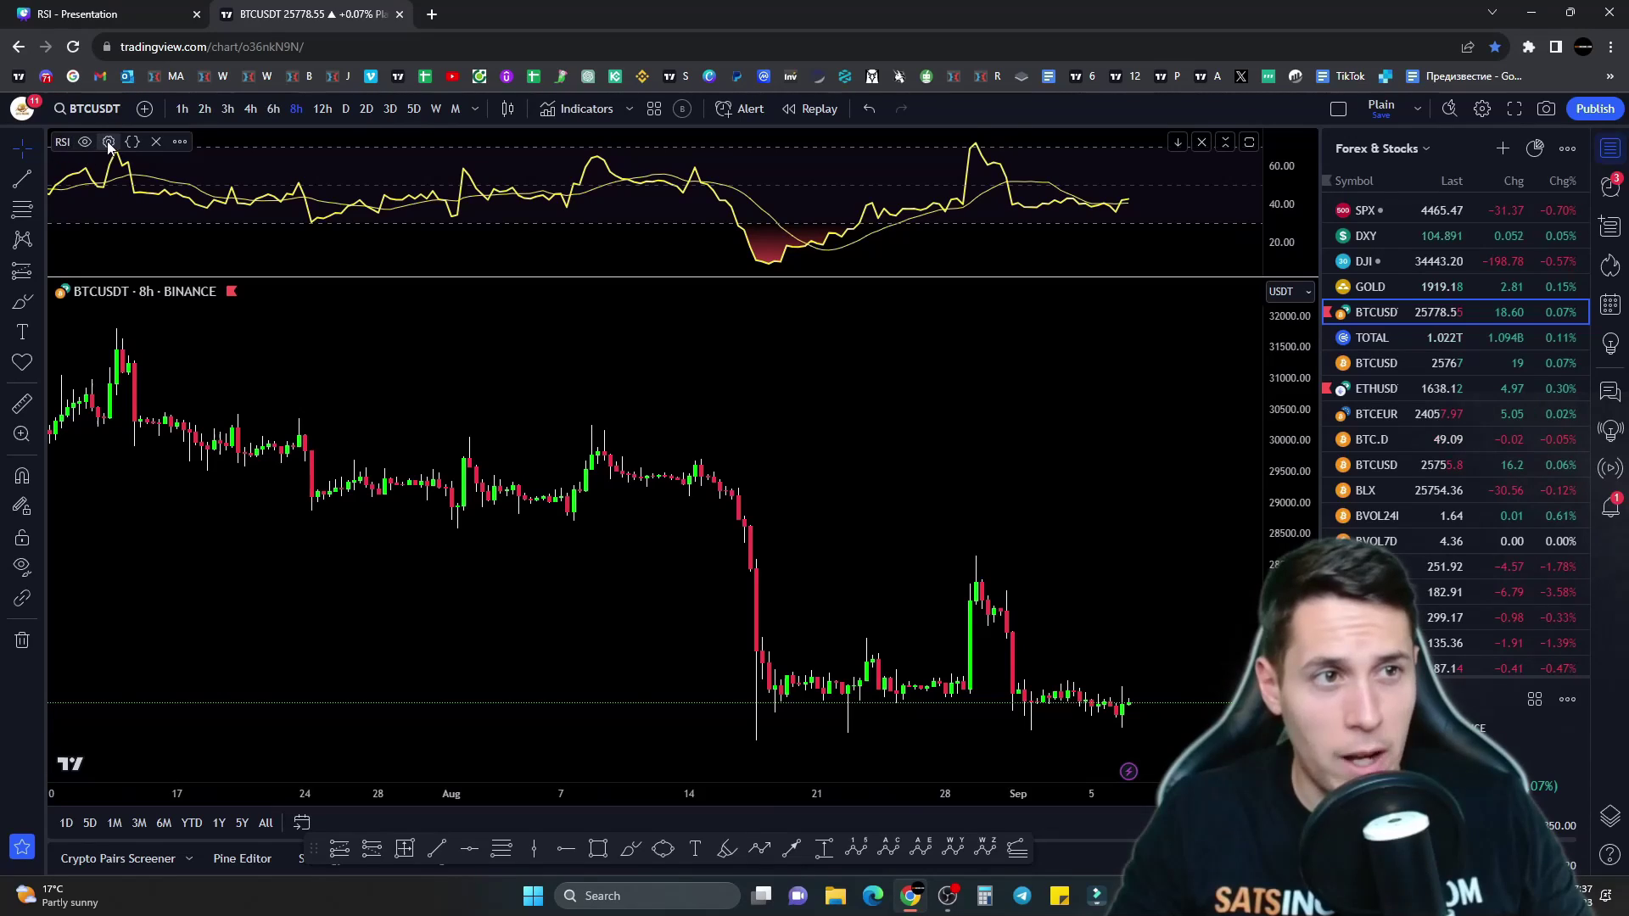
# Step: Turn off the RSI middle band and set upper 52 and lower 48 bands with solid lines
pyautogui.click(109, 143)
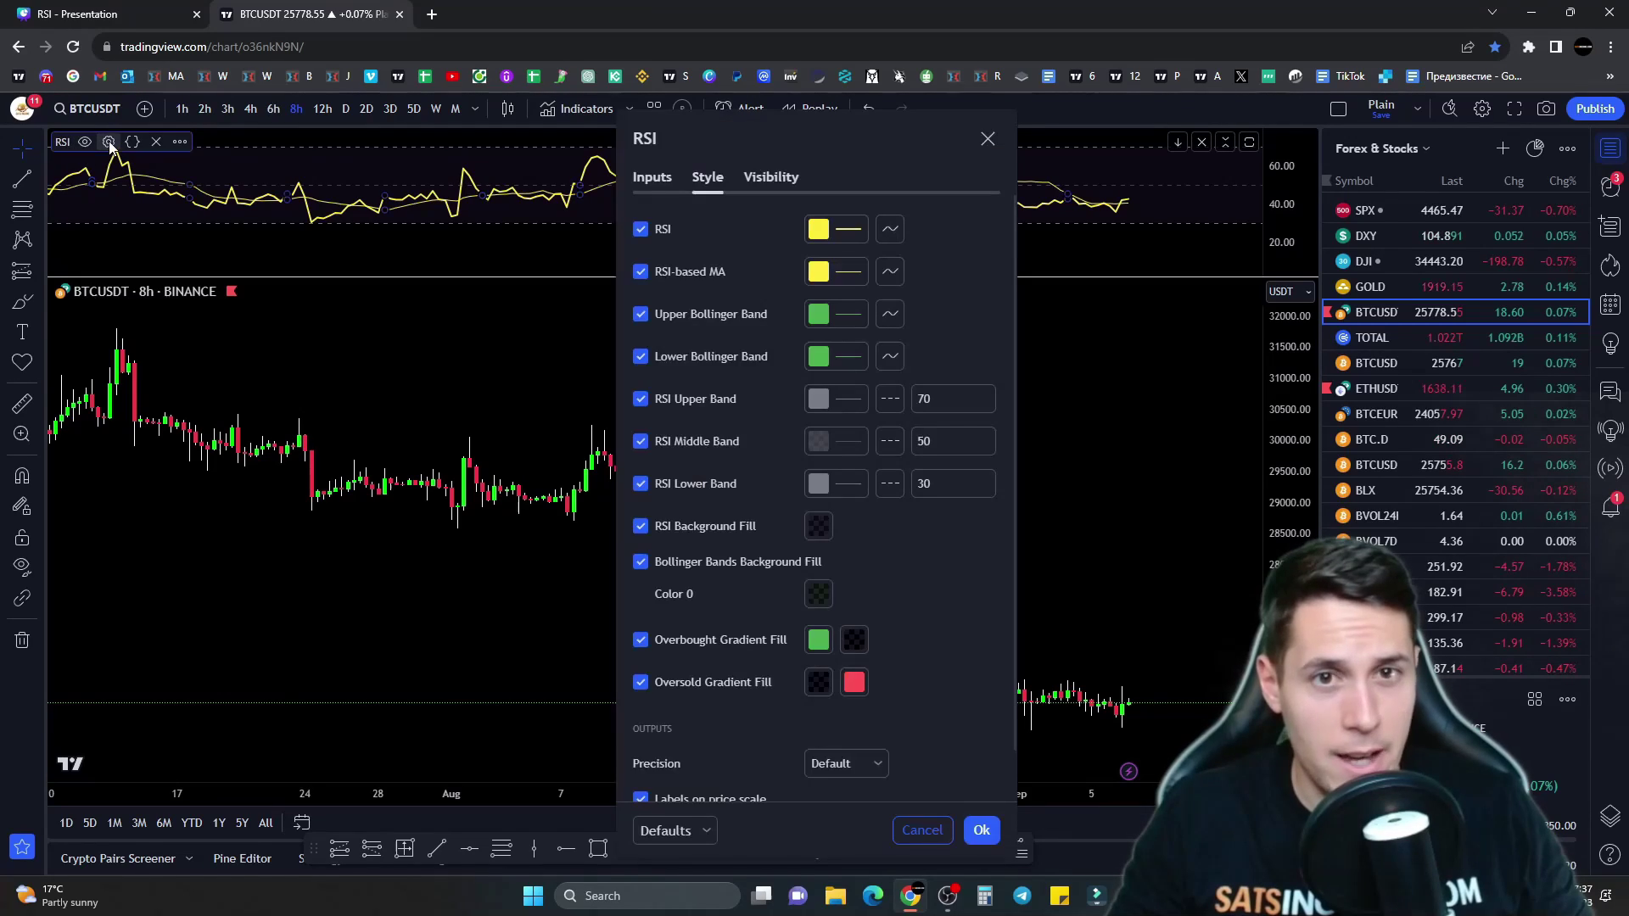
pyautogui.click(695, 443)
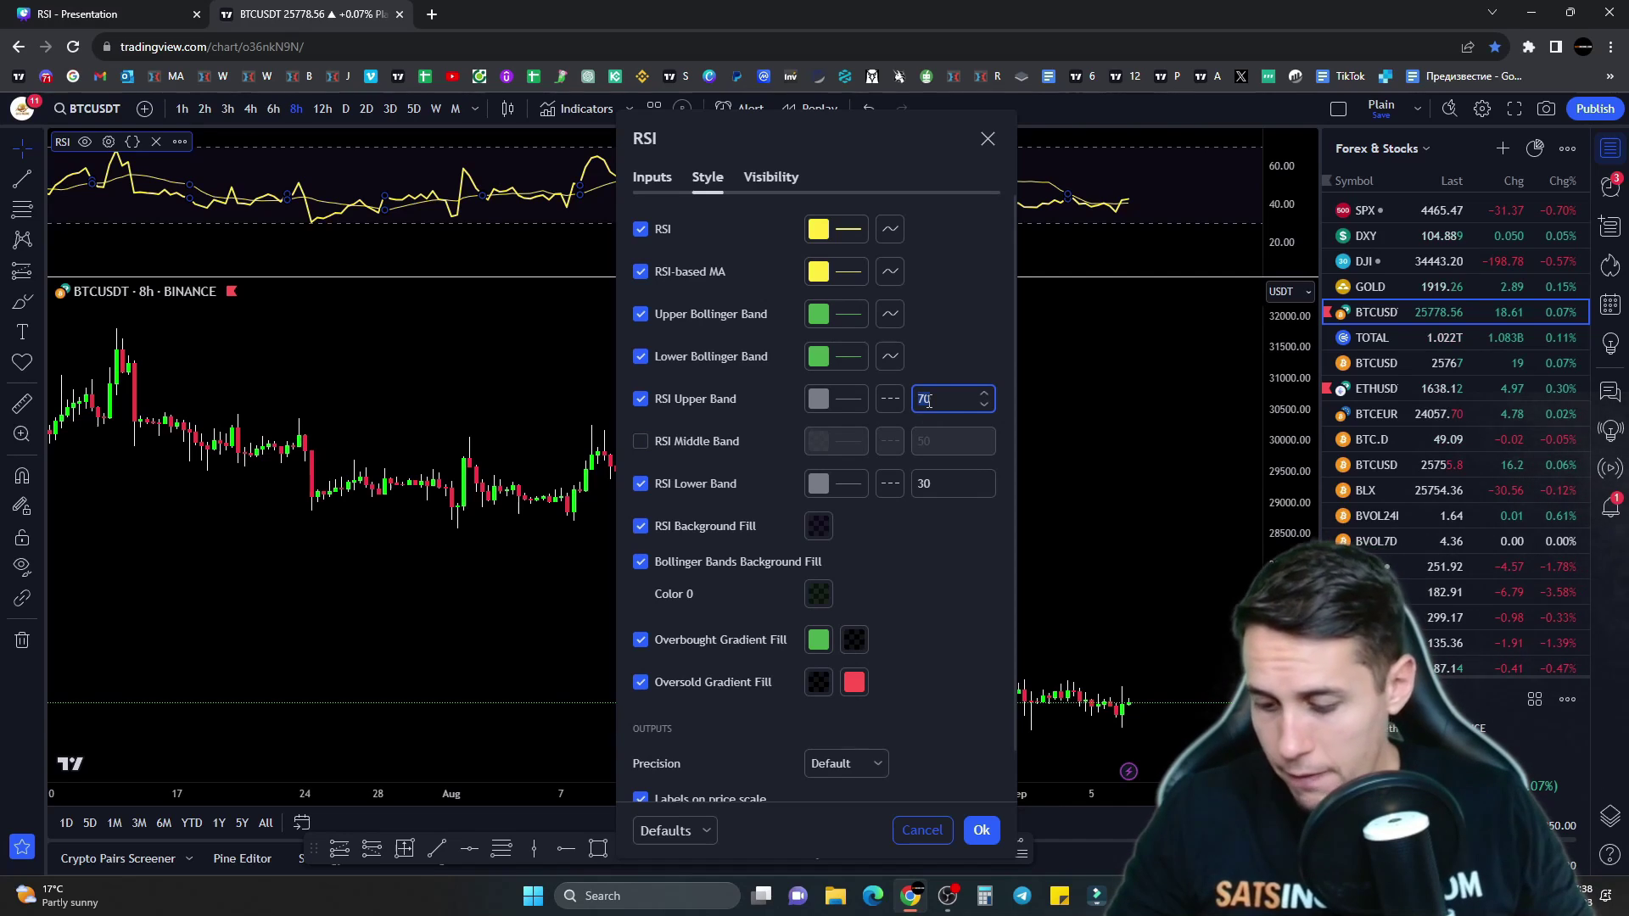
pyautogui.write('52')
pyautogui.click(950, 485)
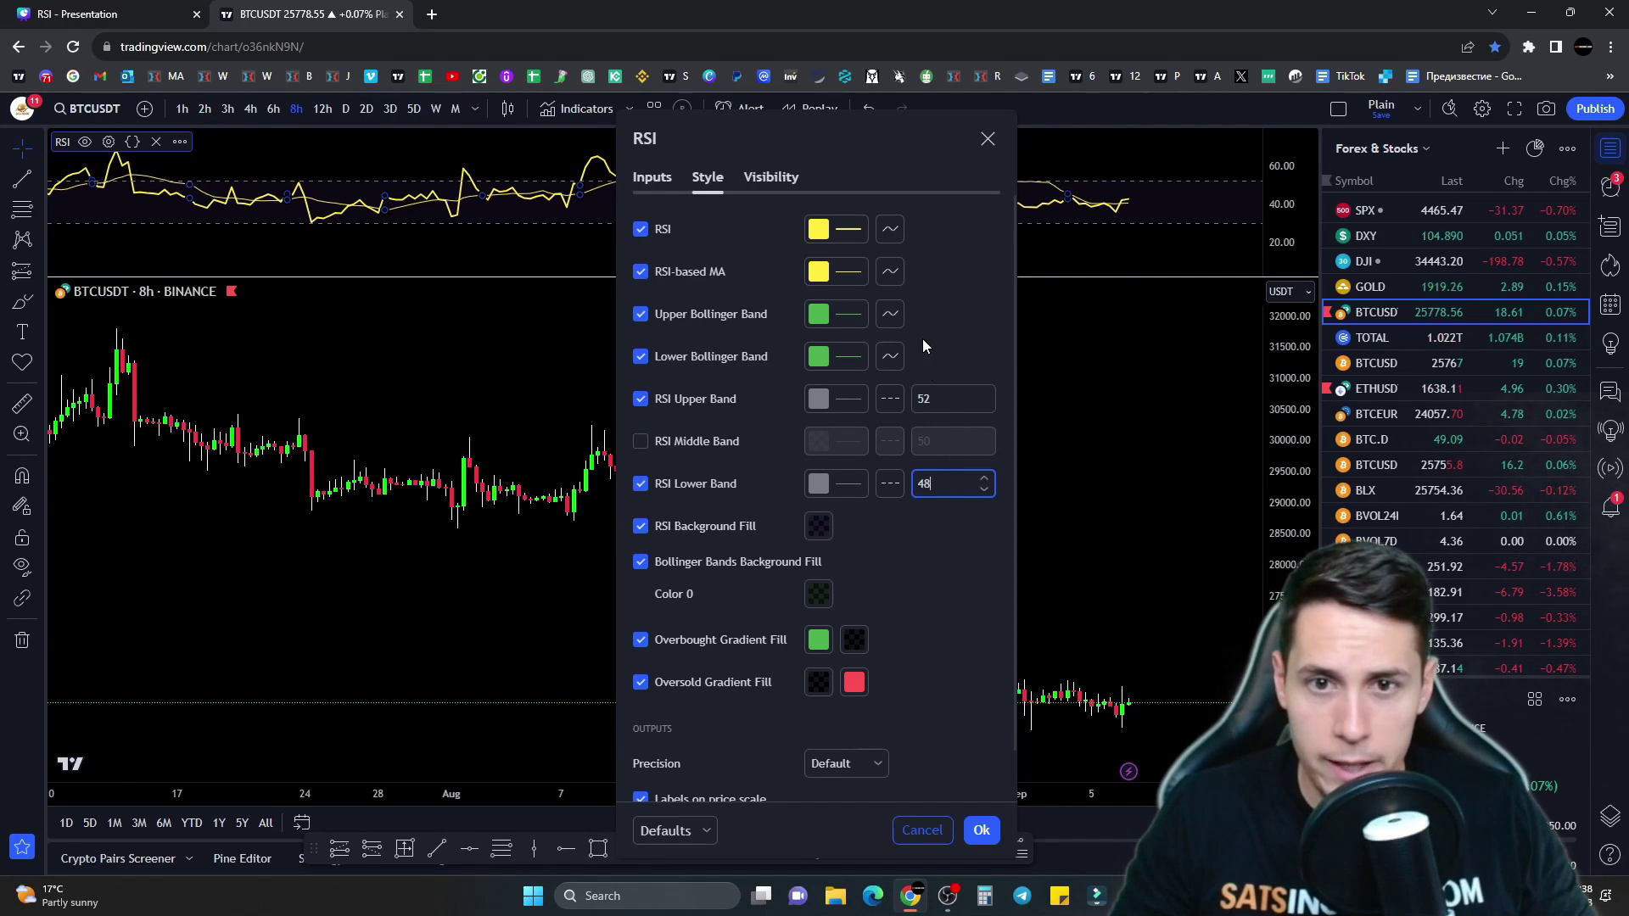
pyautogui.click(890, 399)
pyautogui.click(918, 429)
pyautogui.click(890, 483)
pyautogui.click(903, 519)
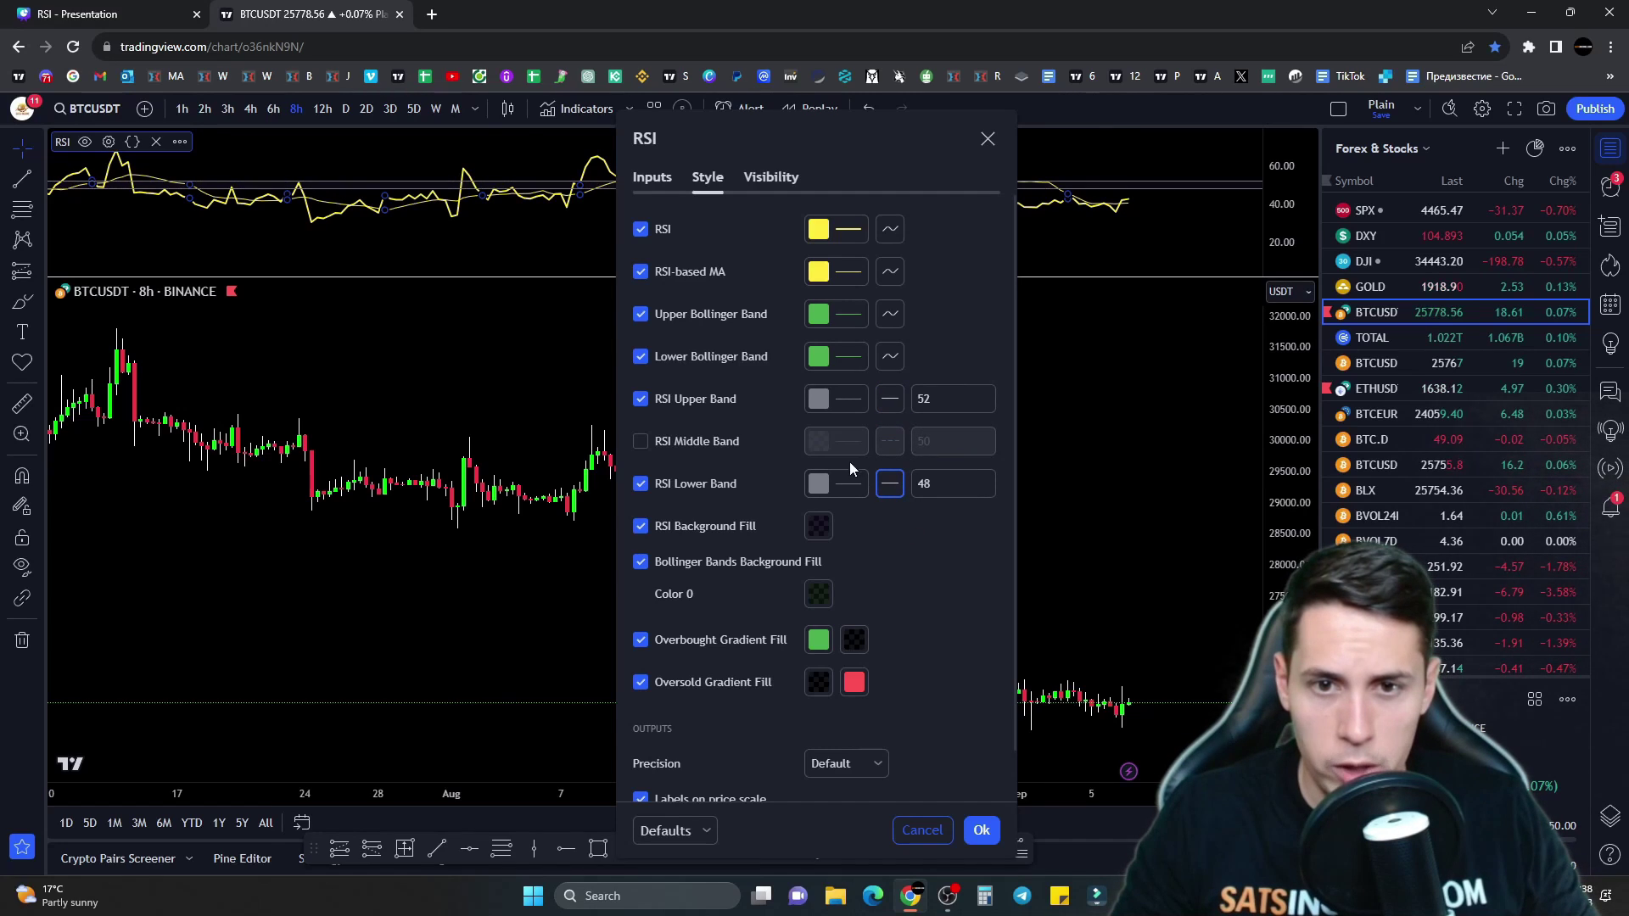
# Step: Review the upper band, lower band and RSI background colour options without changing them
pyautogui.click(839, 404)
pyautogui.click(785, 466)
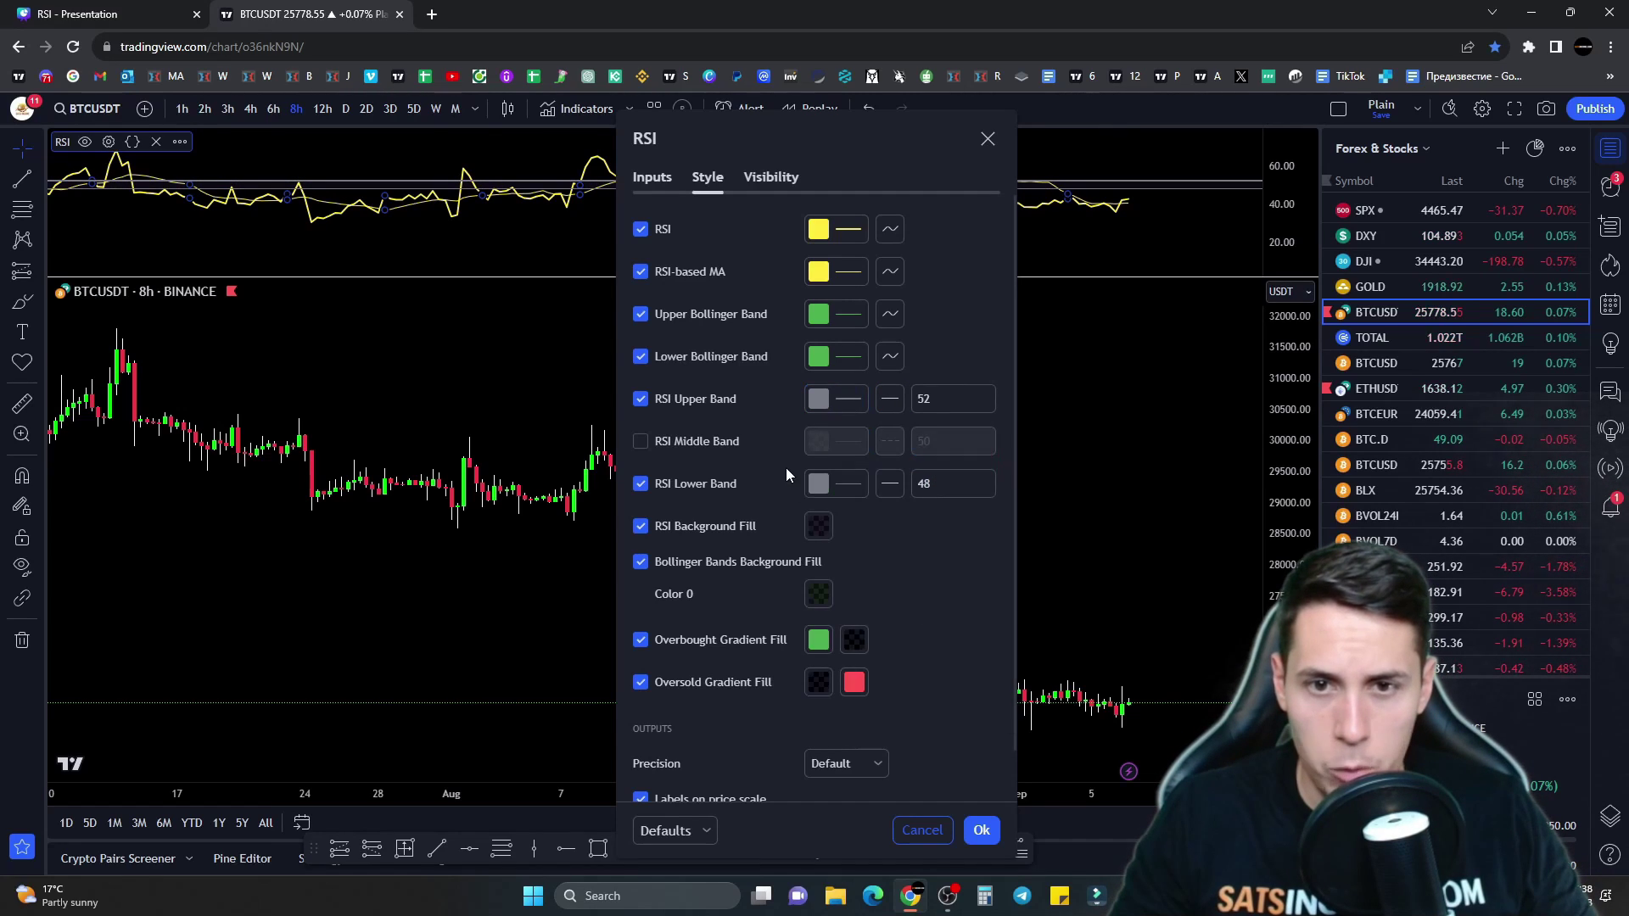
pyautogui.click(845, 484)
pyautogui.click(819, 526)
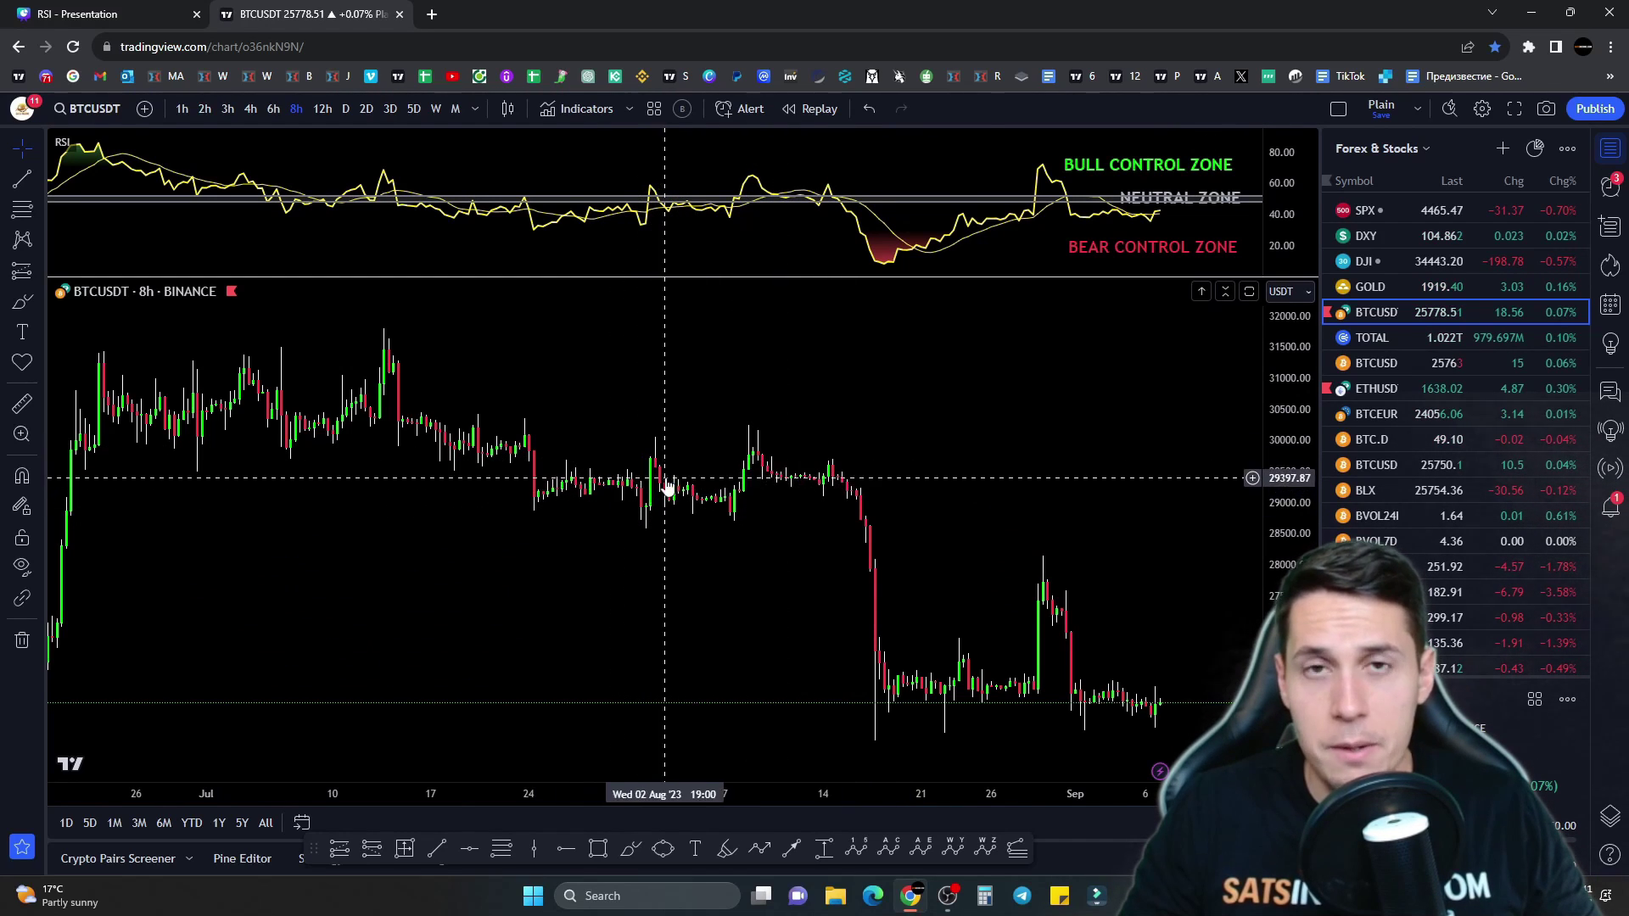
# Step: Scroll the chart down and back up to look over the narrowed 48–52 RSI bands
pyautogui.scroll(-2, 780, 492)
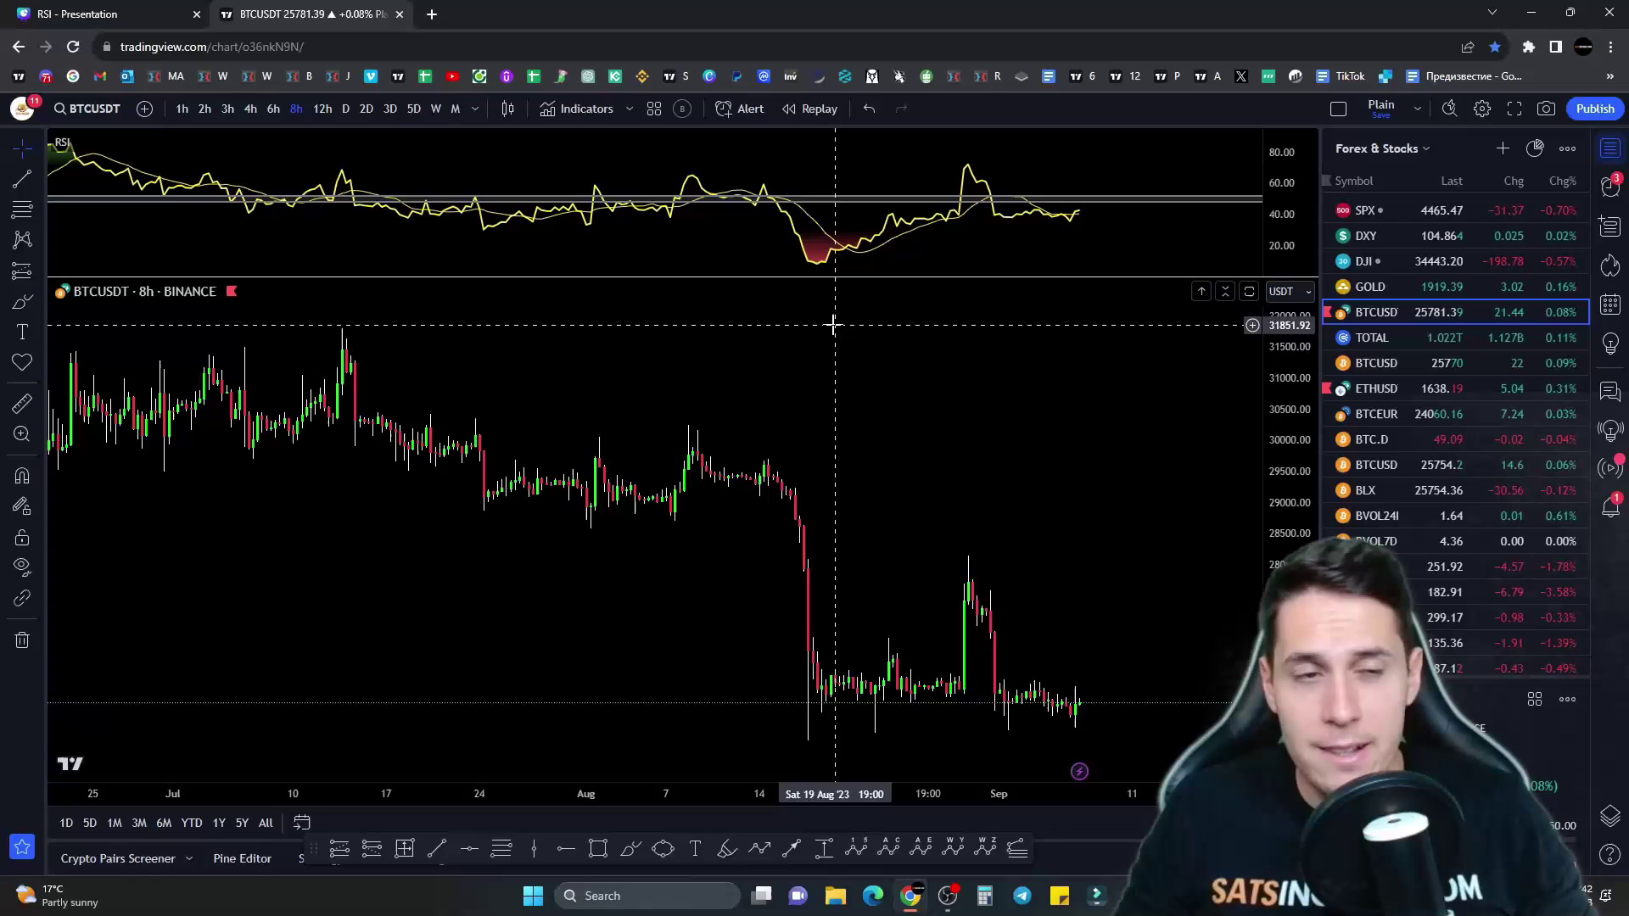
pyautogui.scroll(1, 582, 262)
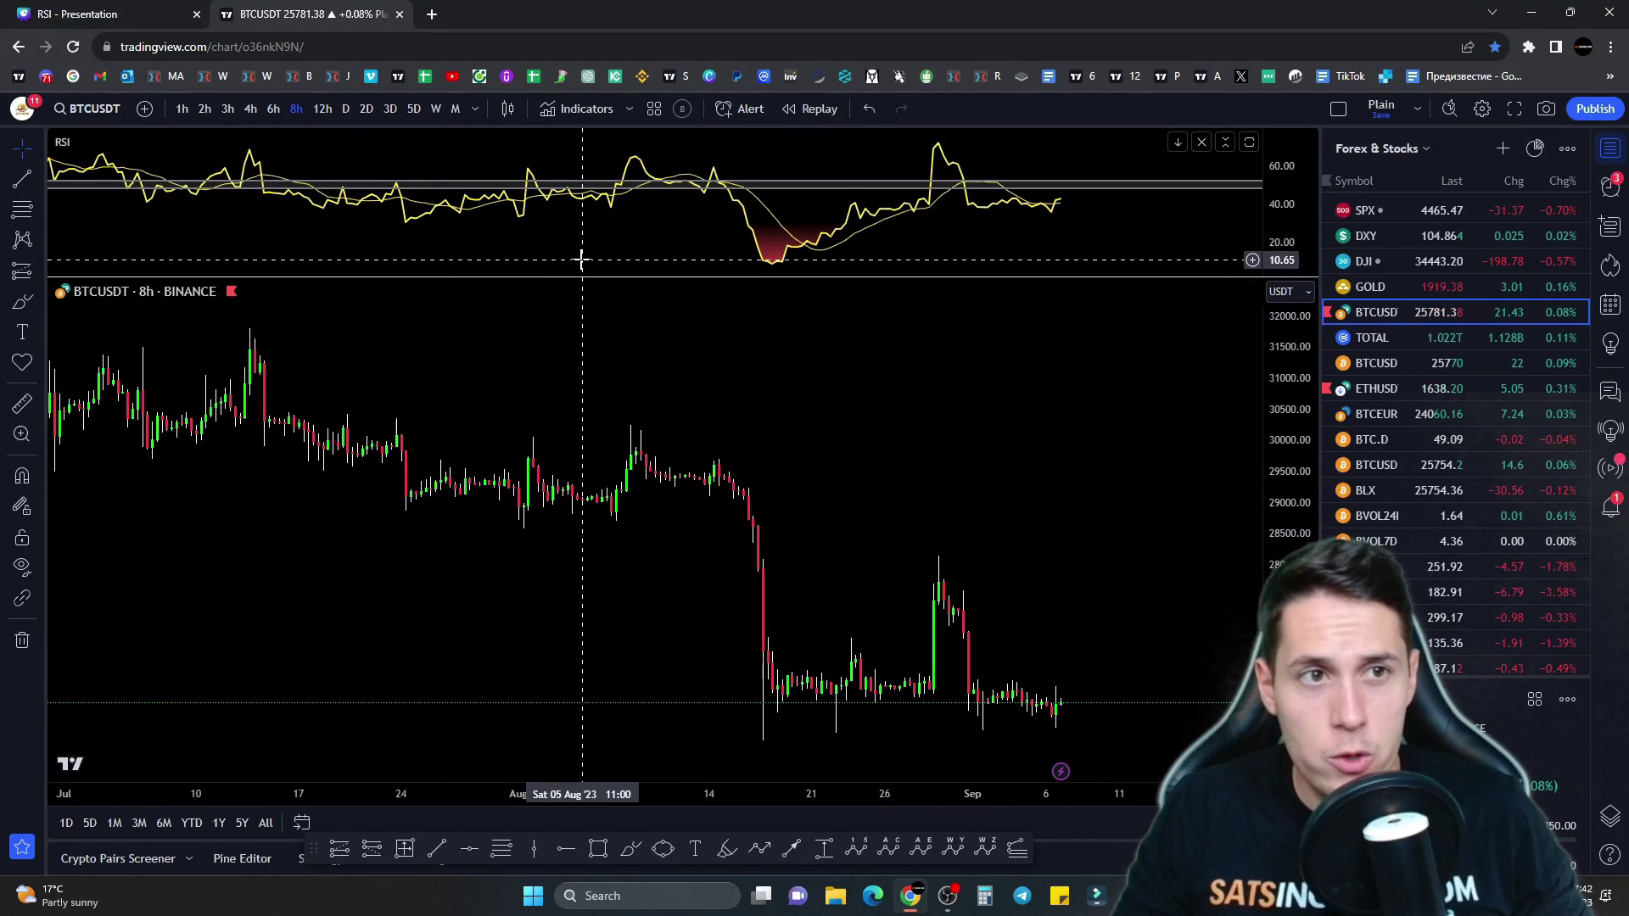
# Step: Add a Moving Average Exponential calculated on the RSI into the RSI pane
pyautogui.moveTo(77, 146)
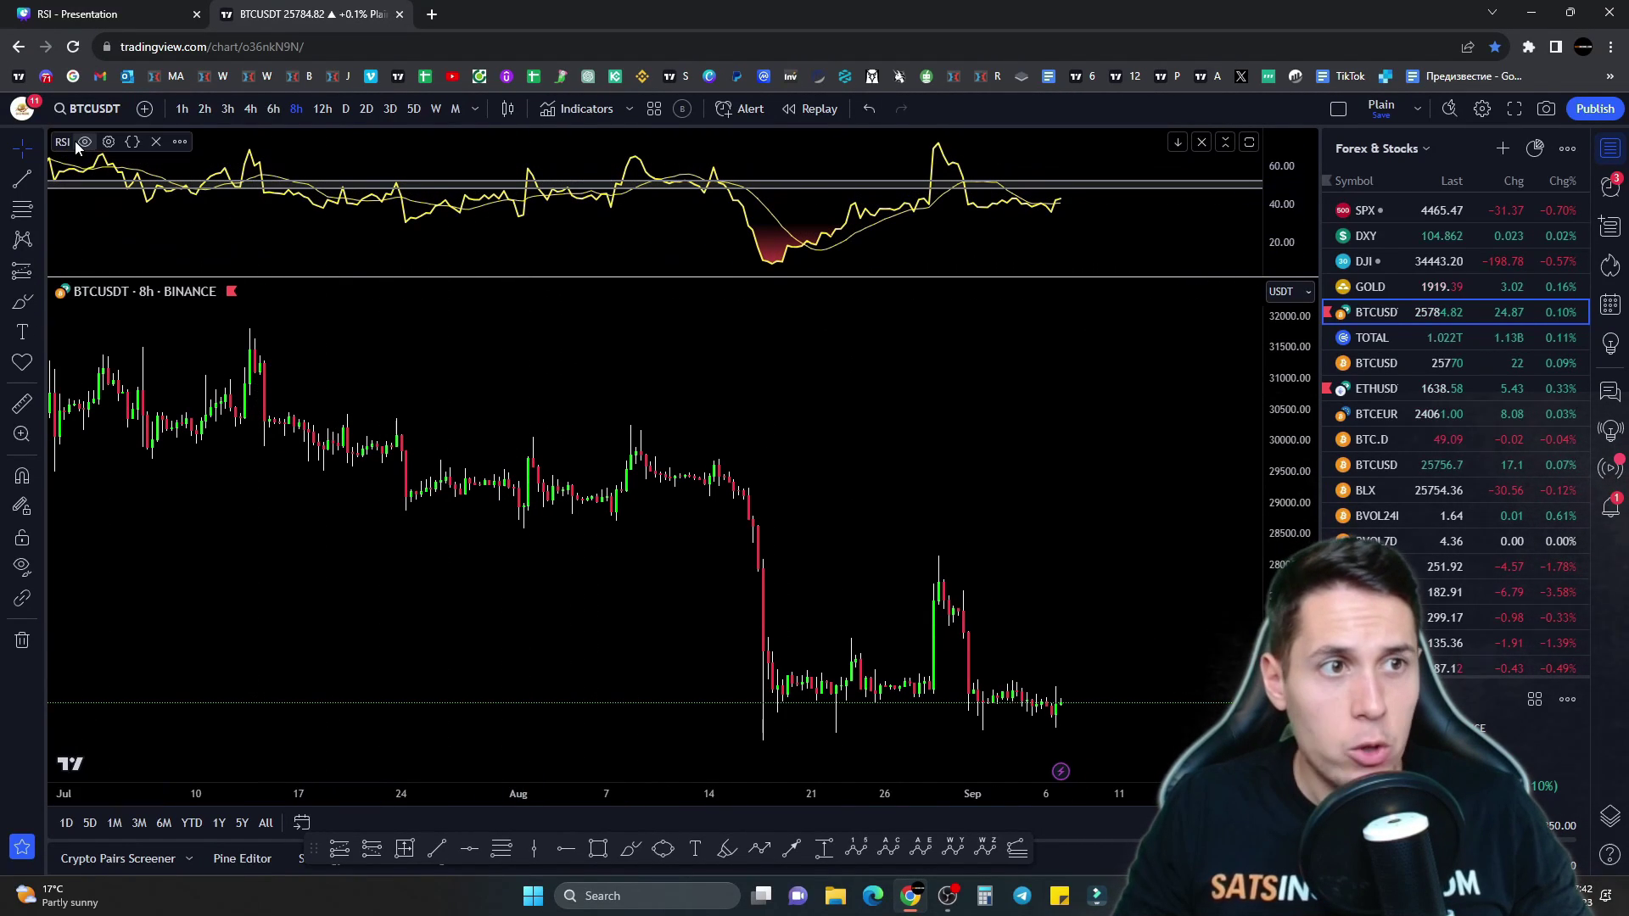
pyautogui.click(179, 142)
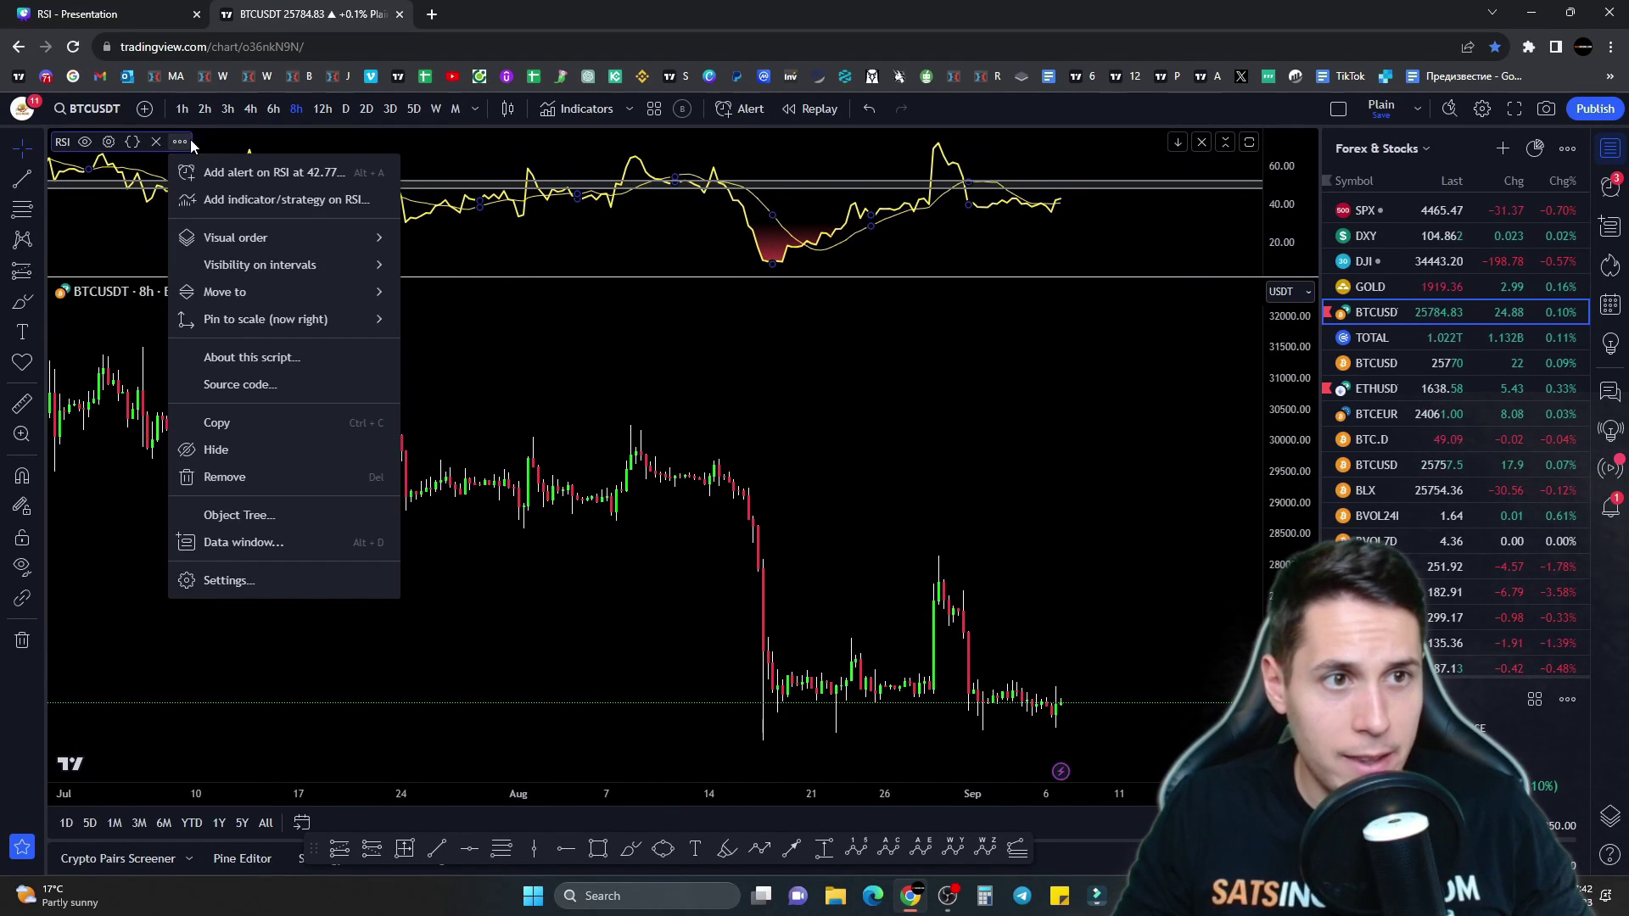
pyautogui.click(260, 195)
pyautogui.press('/')
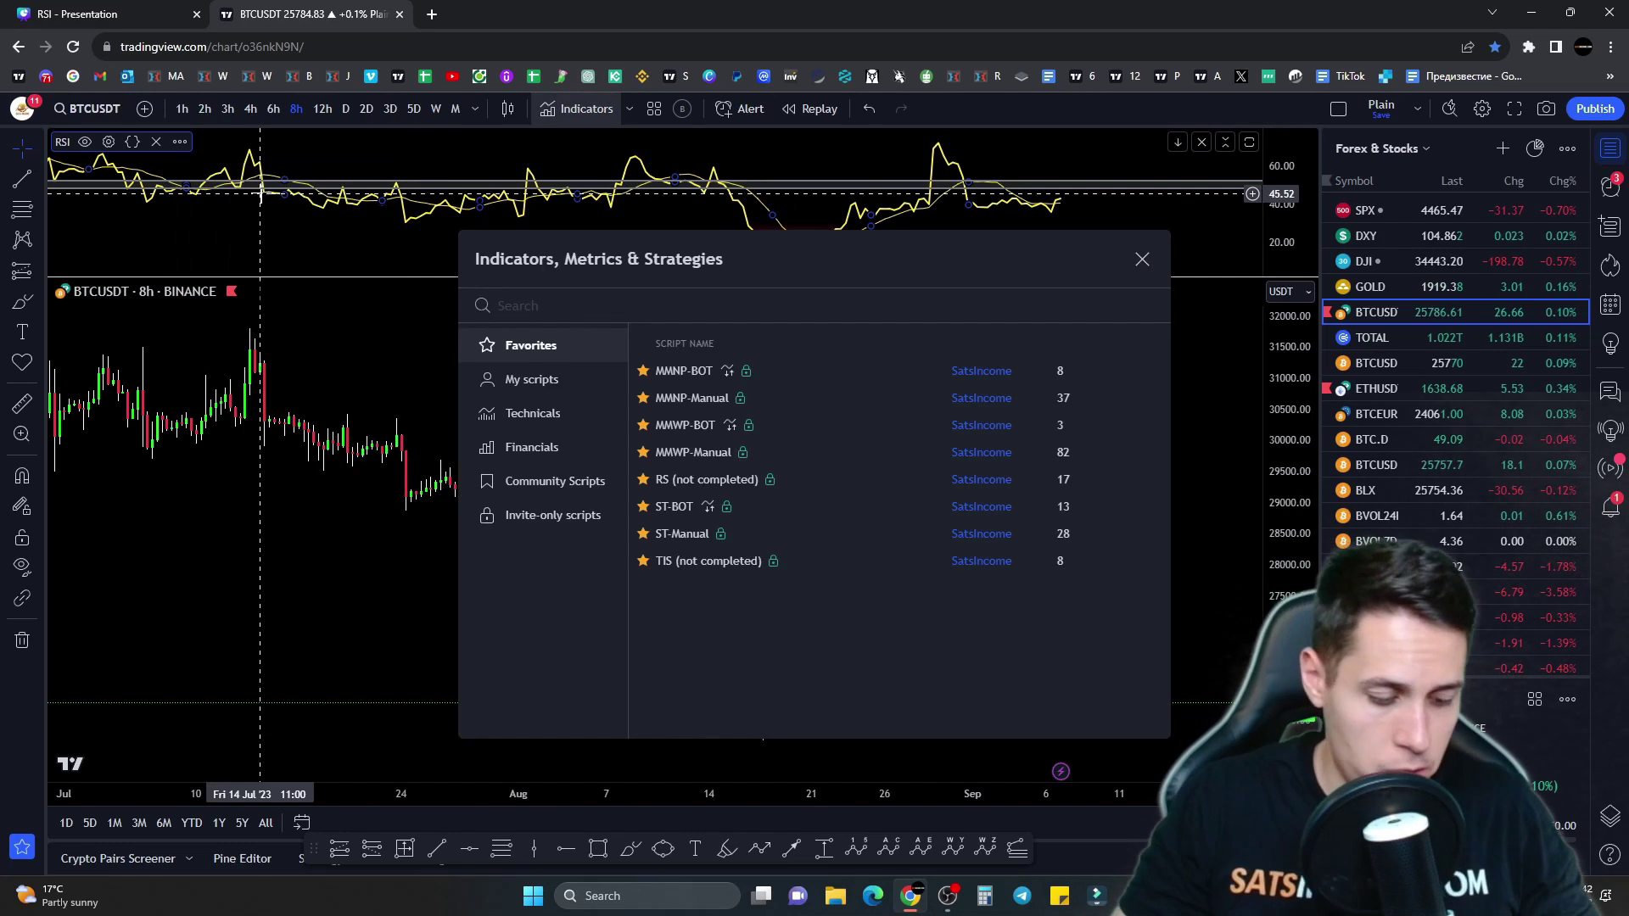
pyautogui.write('EMA')
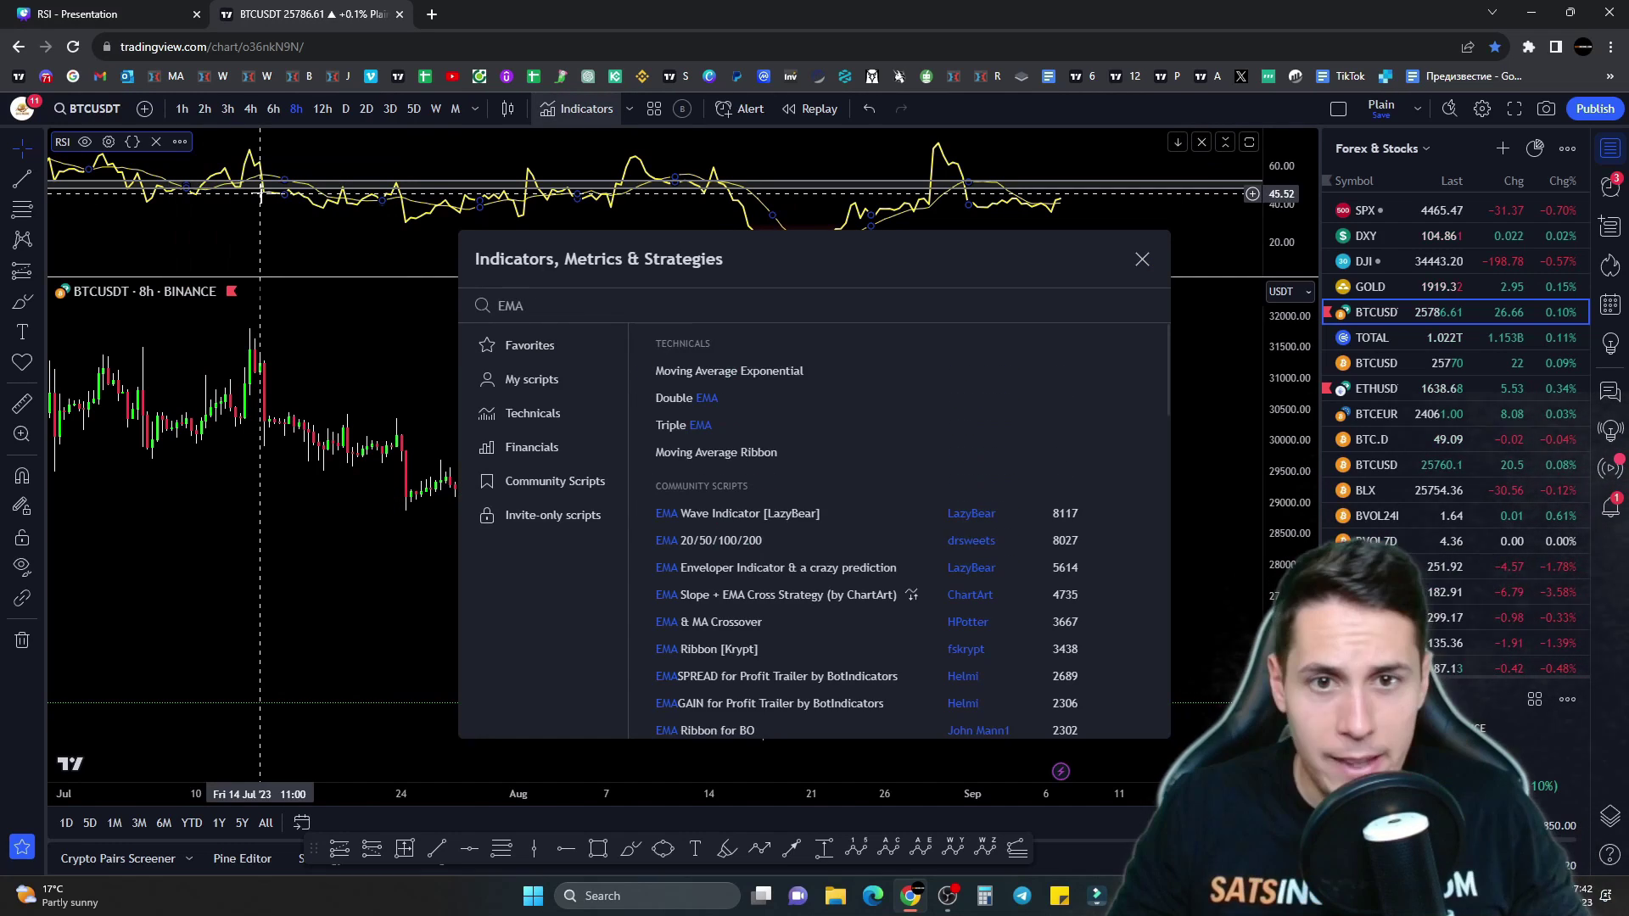
pyautogui.click(790, 371)
pyautogui.press('Escape')
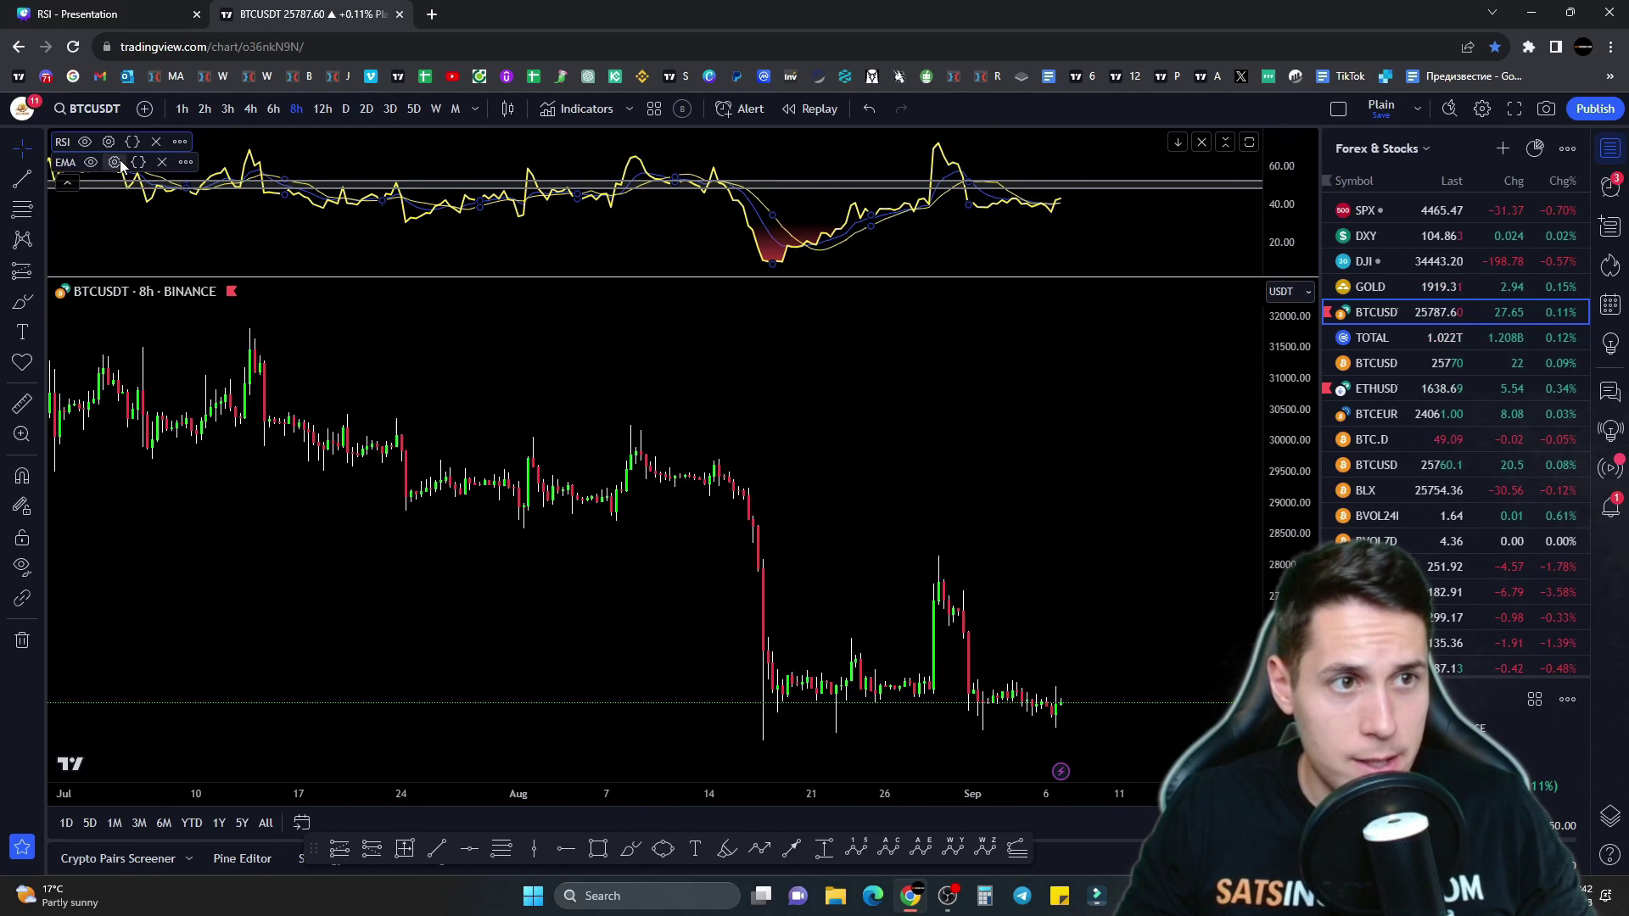
# Step: Set the RSI-based EMA to red, thickness 2 and length 45
pyautogui.click(114, 162)
pyautogui.click(828, 409)
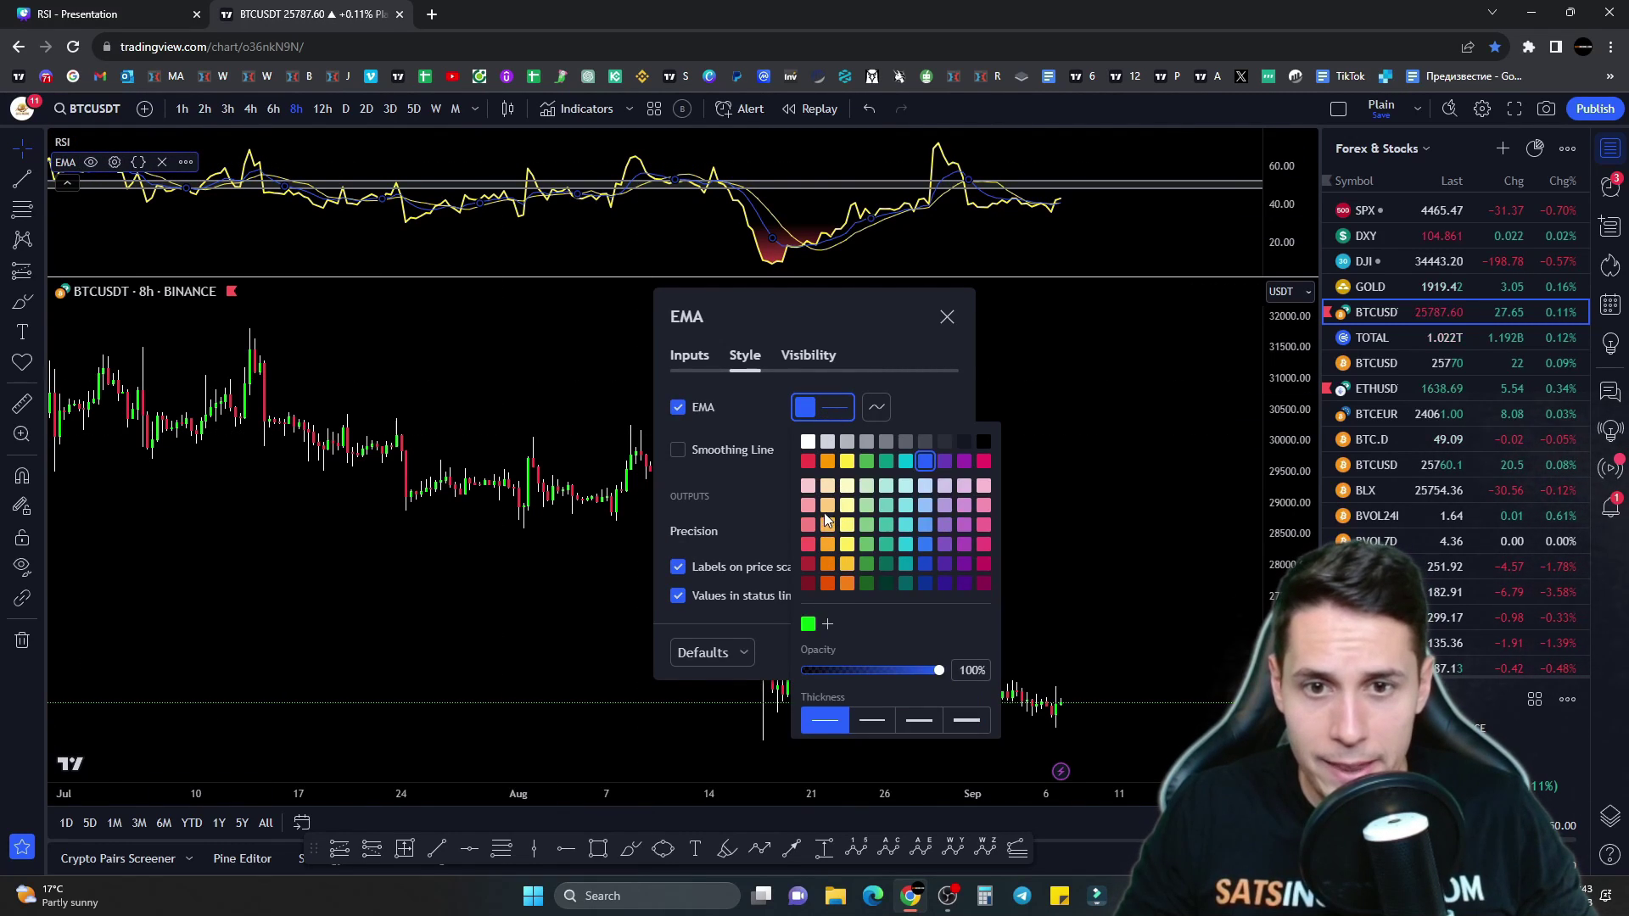
pyautogui.click(874, 724)
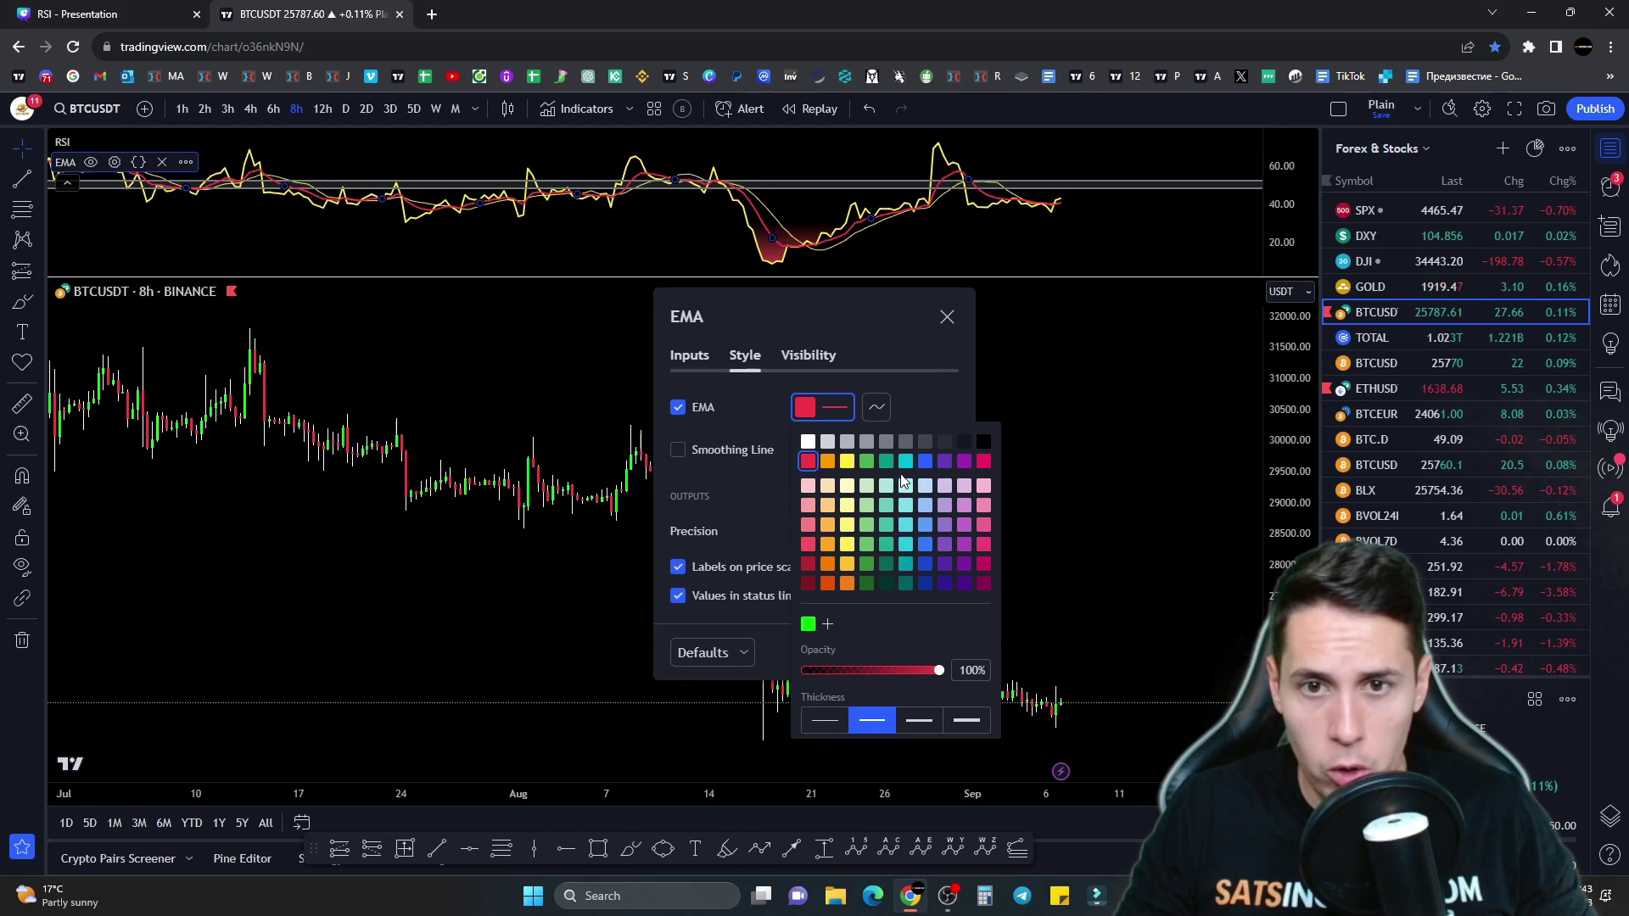
pyautogui.click(920, 387)
pyautogui.click(690, 355)
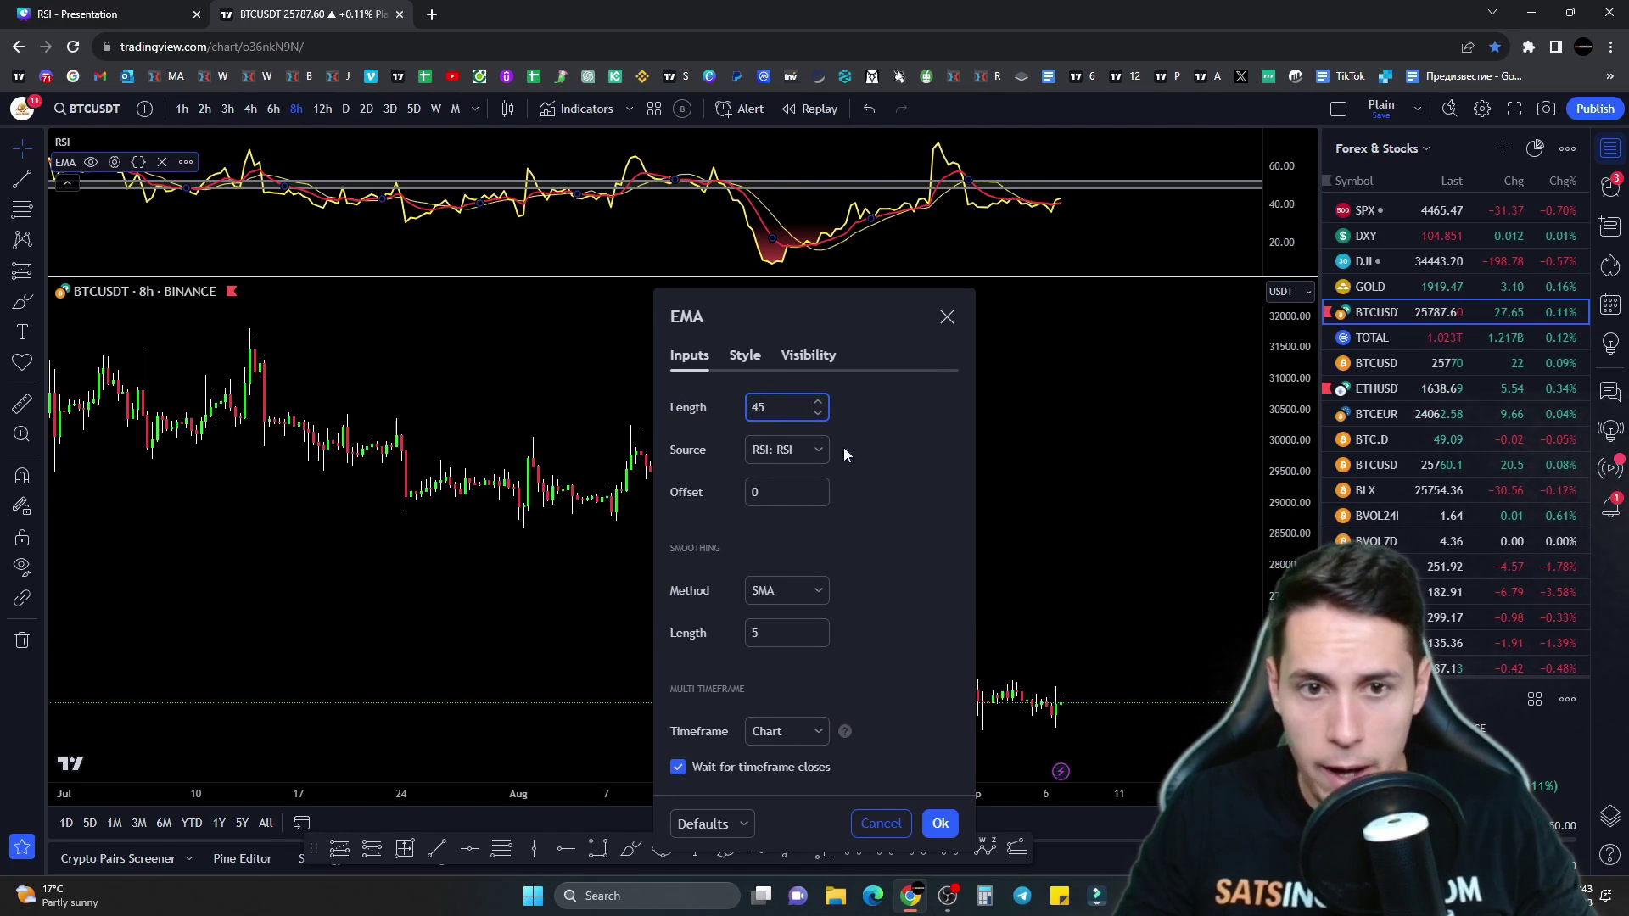
pyautogui.press('Return')
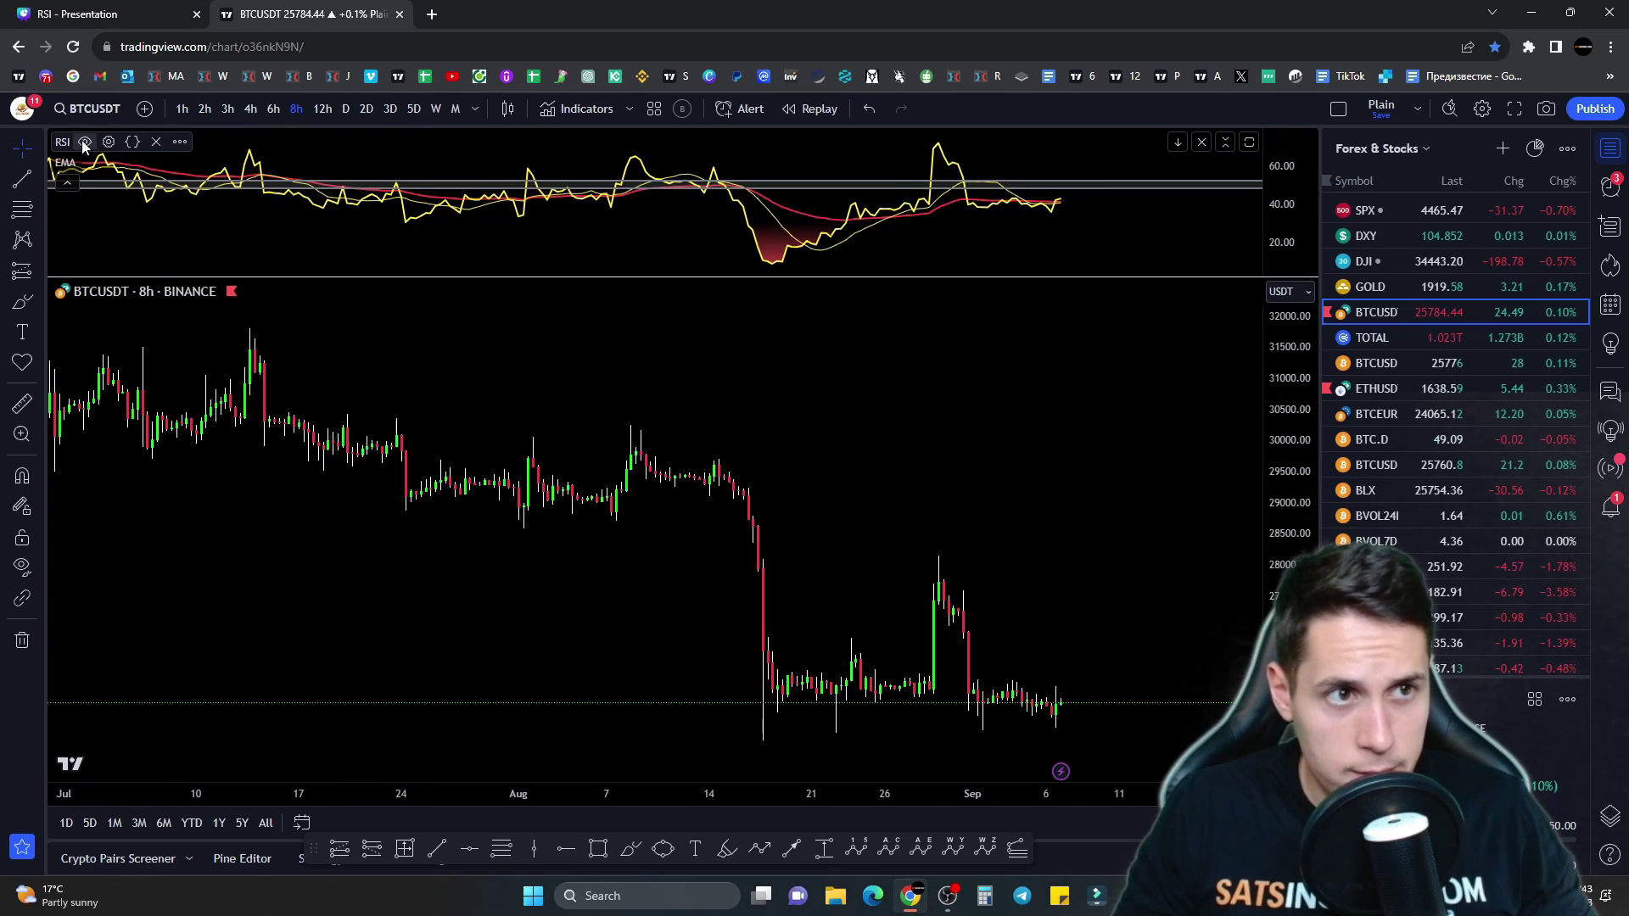
# Step: Make the RSI-based MA line green with the second line thickness
pyautogui.click(108, 141)
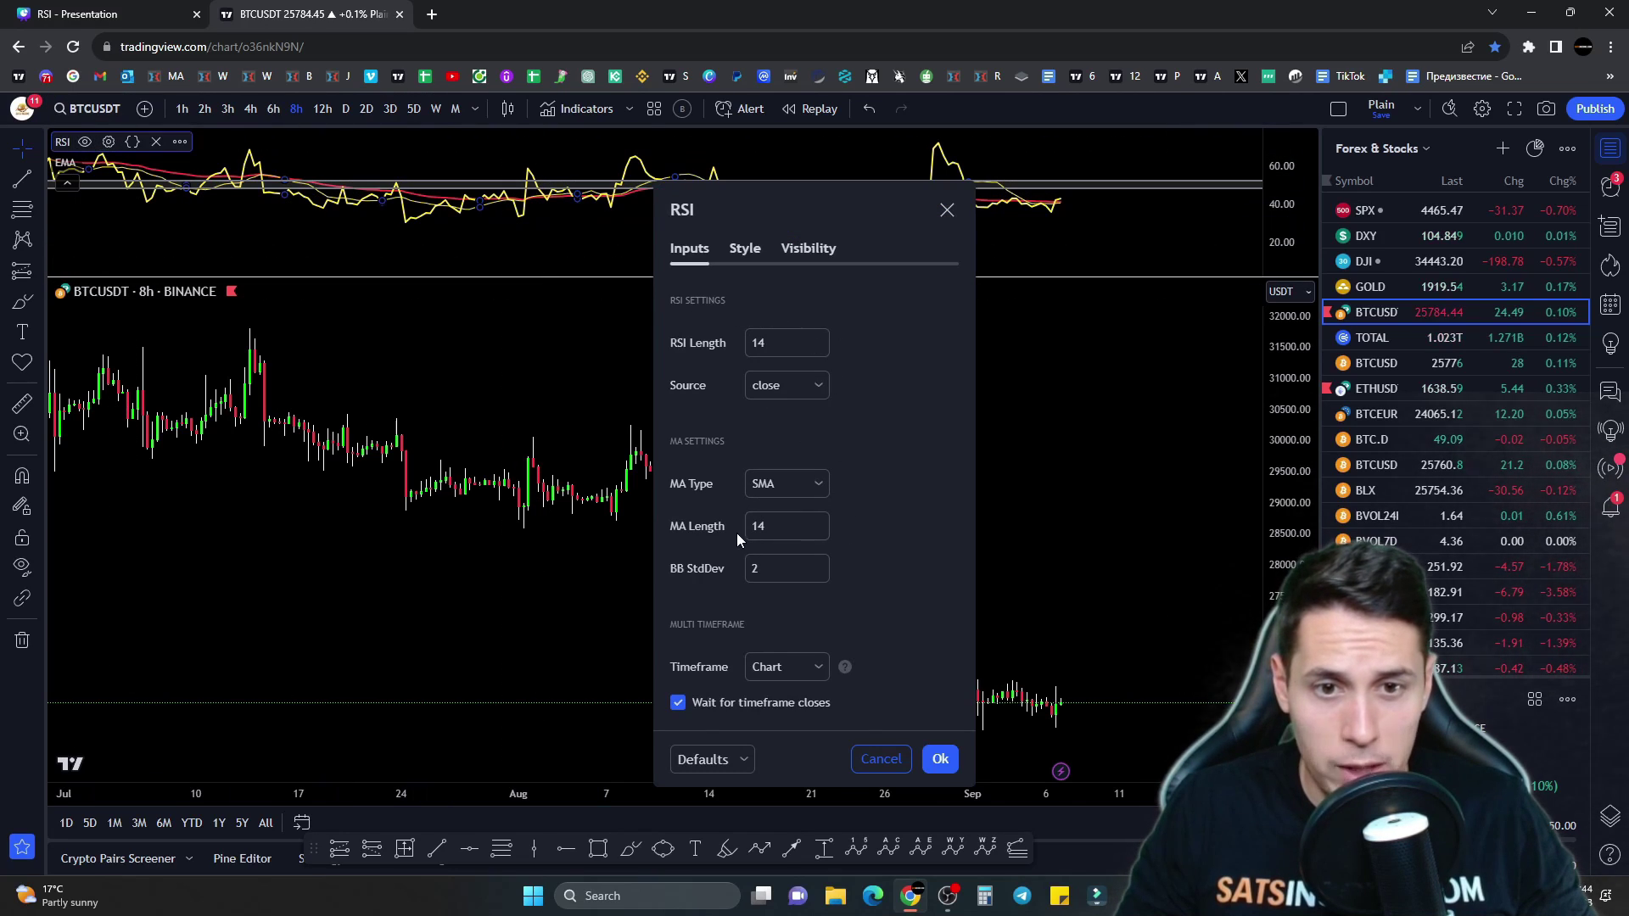
pyautogui.doubleClick(778, 523)
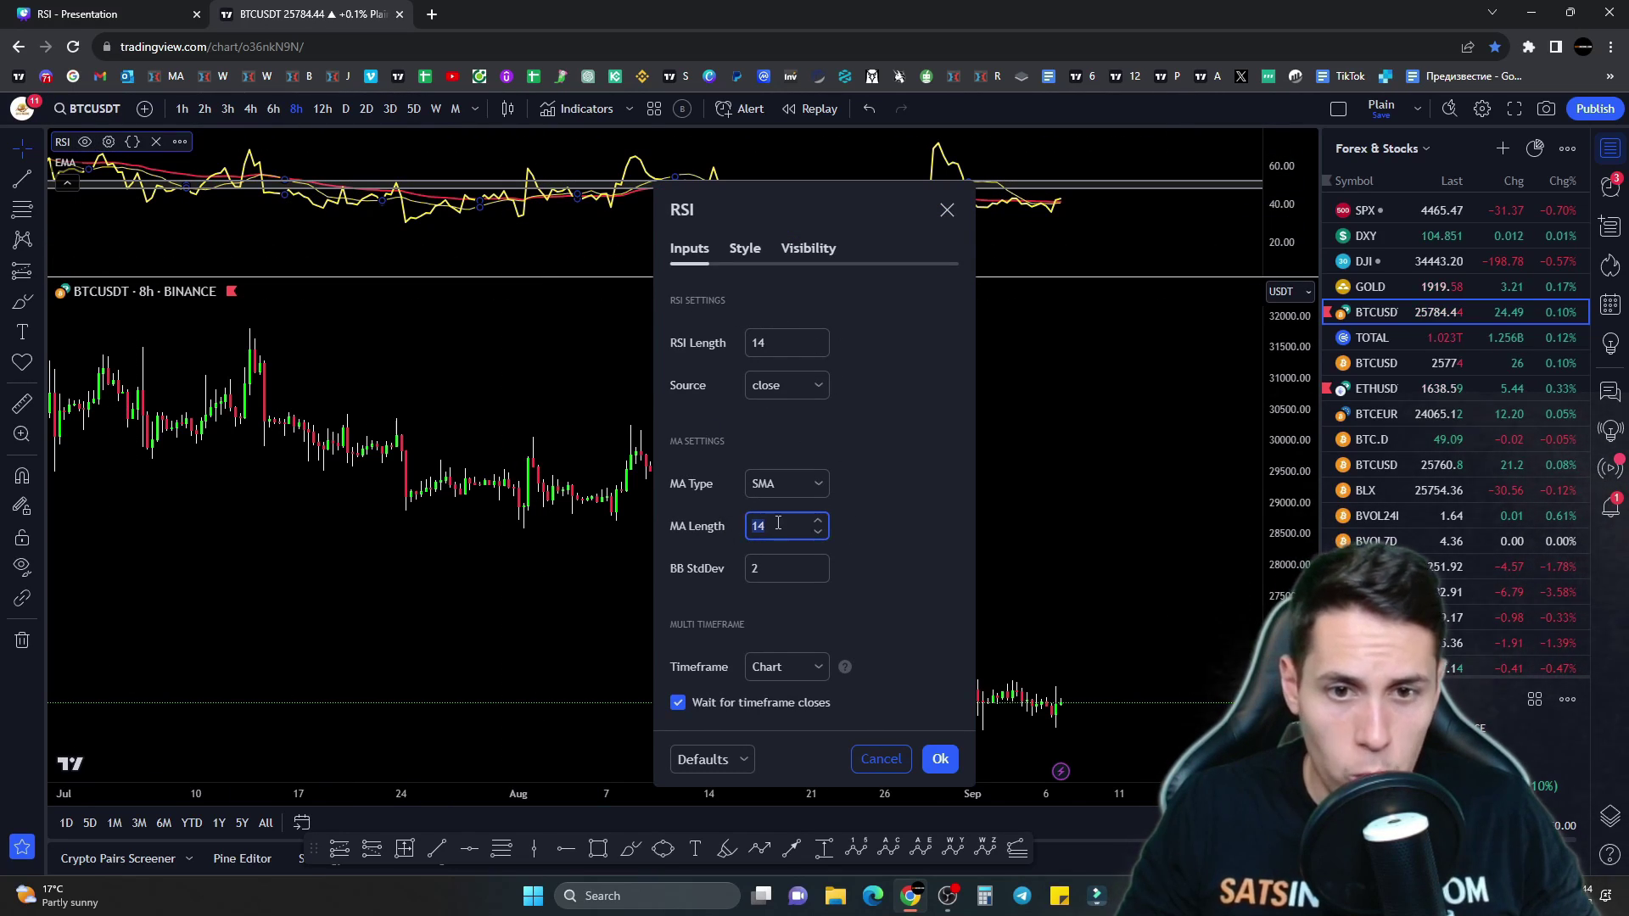
pyautogui.click(745, 249)
pyautogui.click(890, 273)
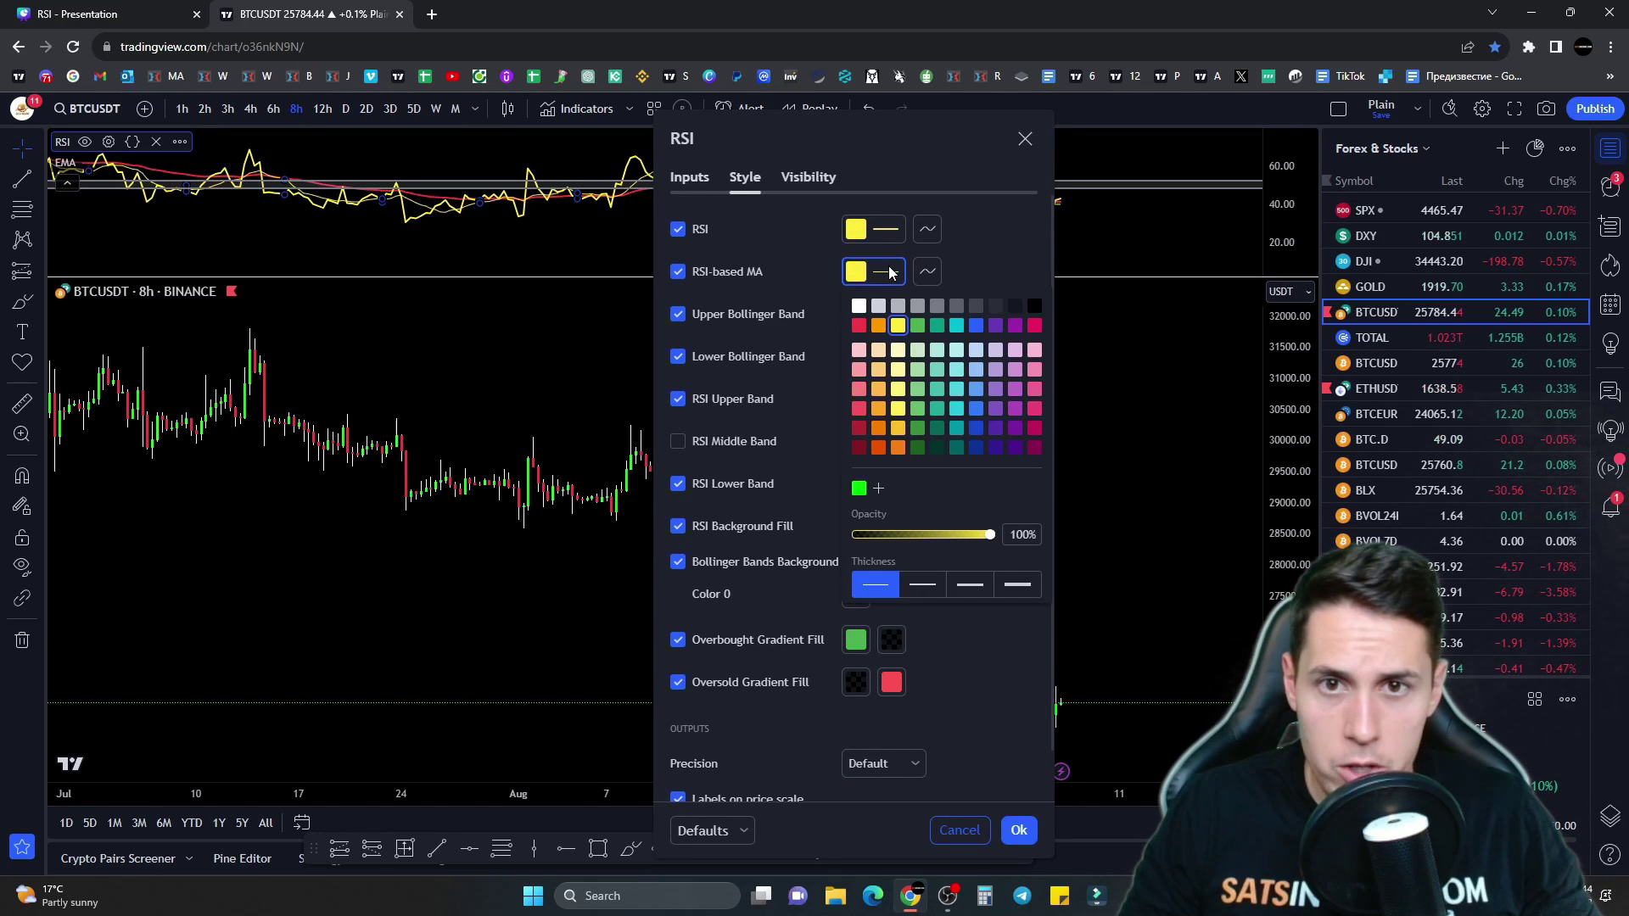
pyautogui.click(917, 326)
pyautogui.click(923, 585)
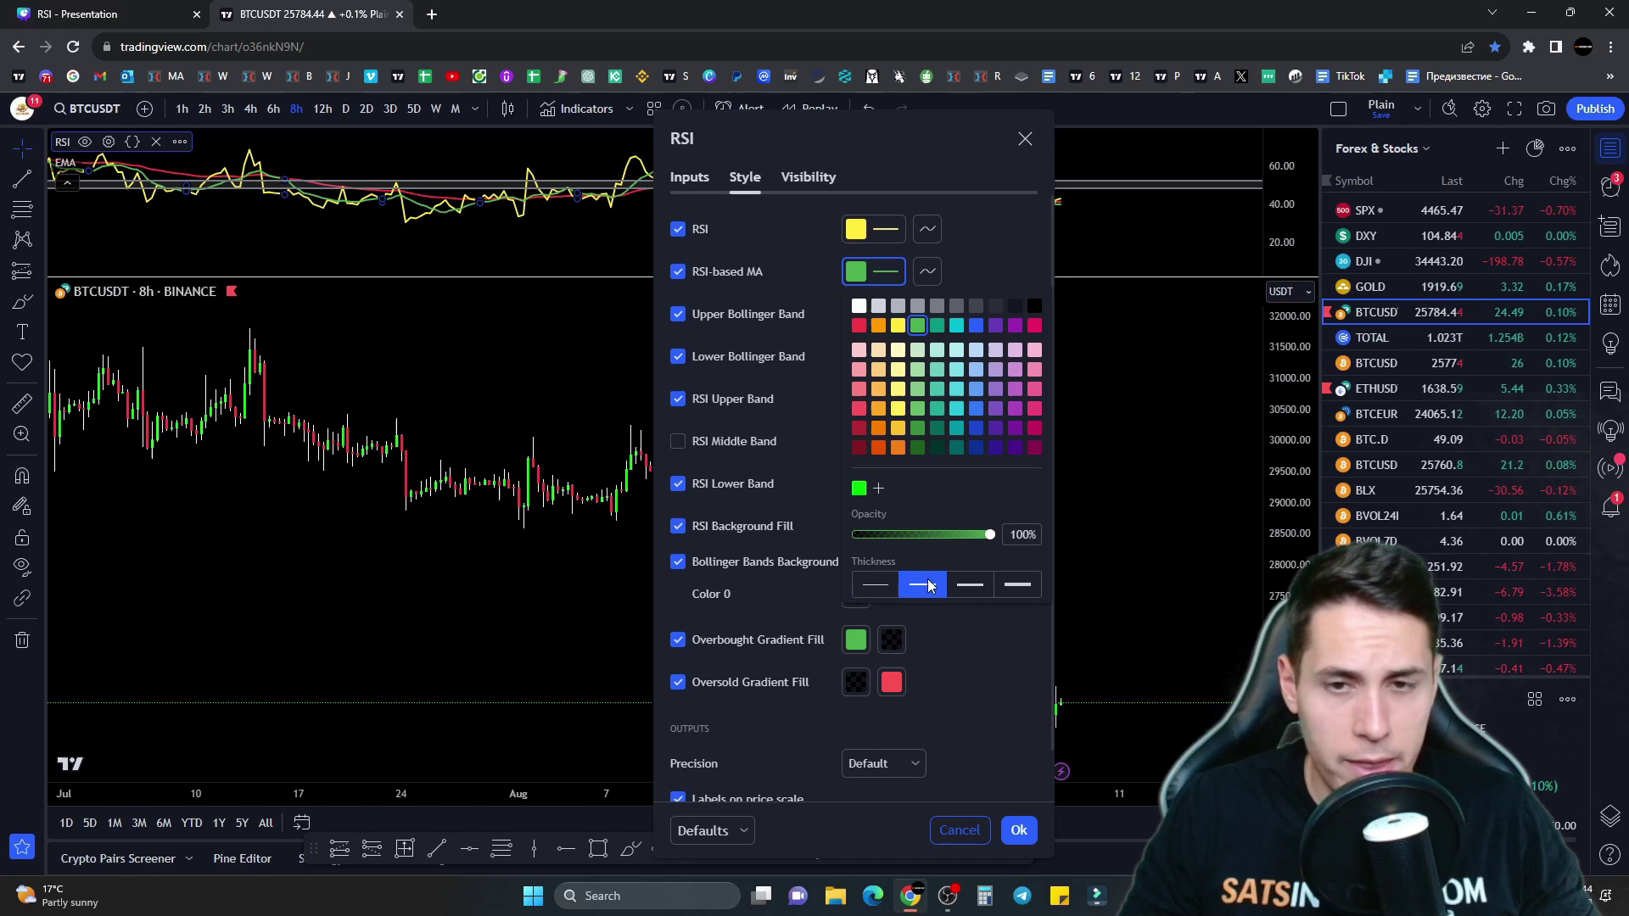
pyautogui.press('Return')
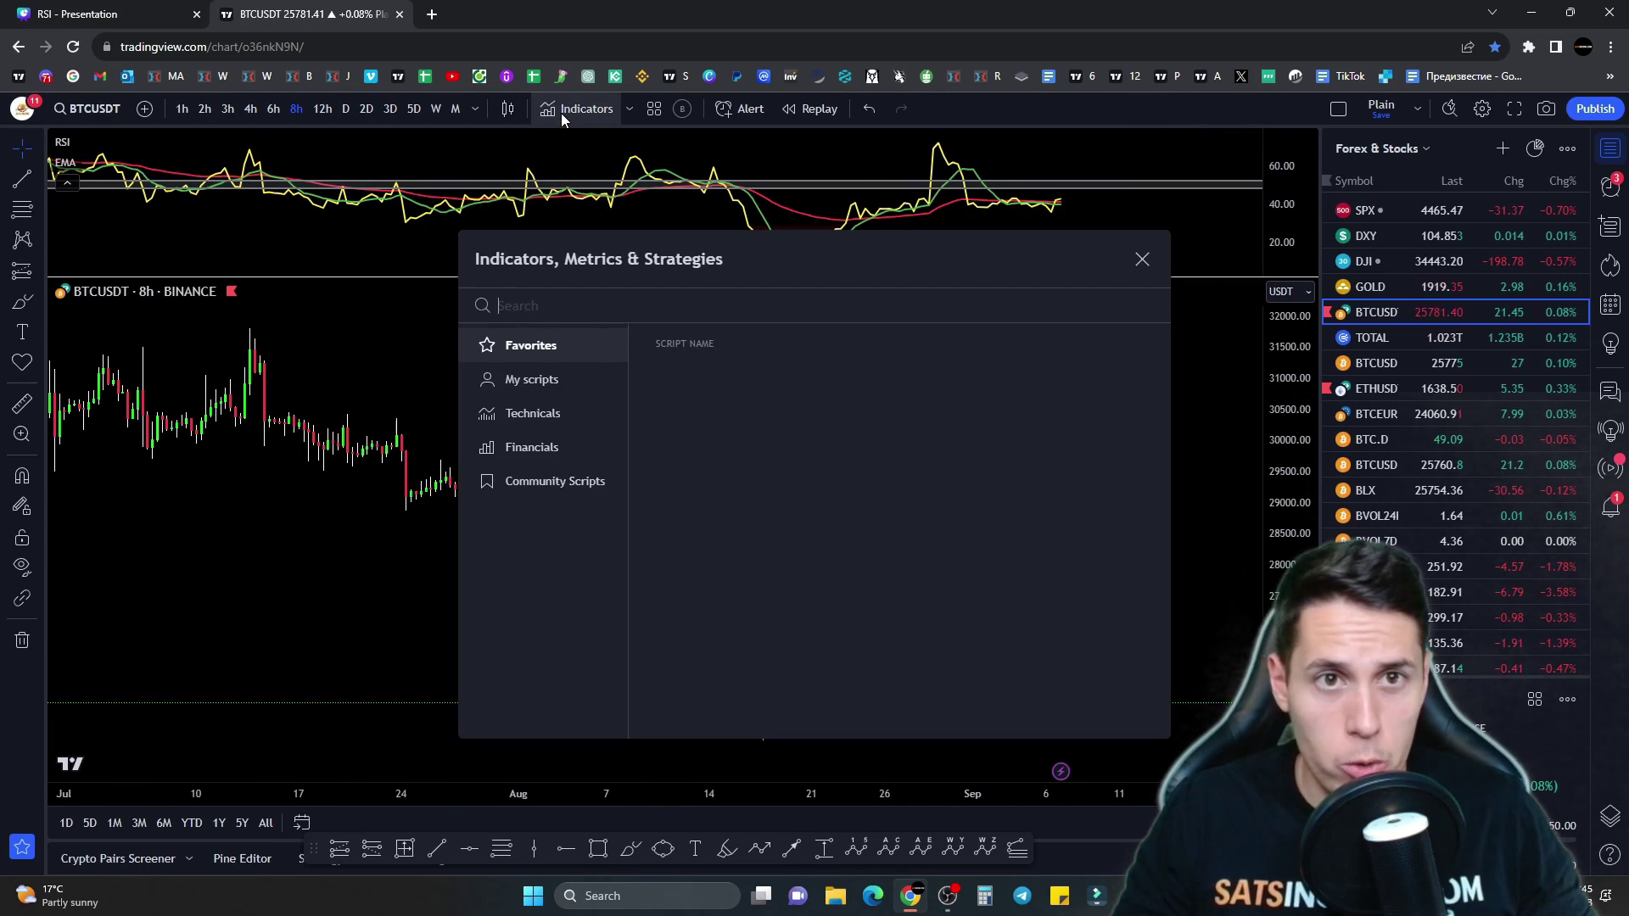
# Step: Add Moving Average Simple and Moving Average Exponential overlays to the BTCUSDT price candles
pyautogui.click(561, 113)
pyautogui.write('SMA')
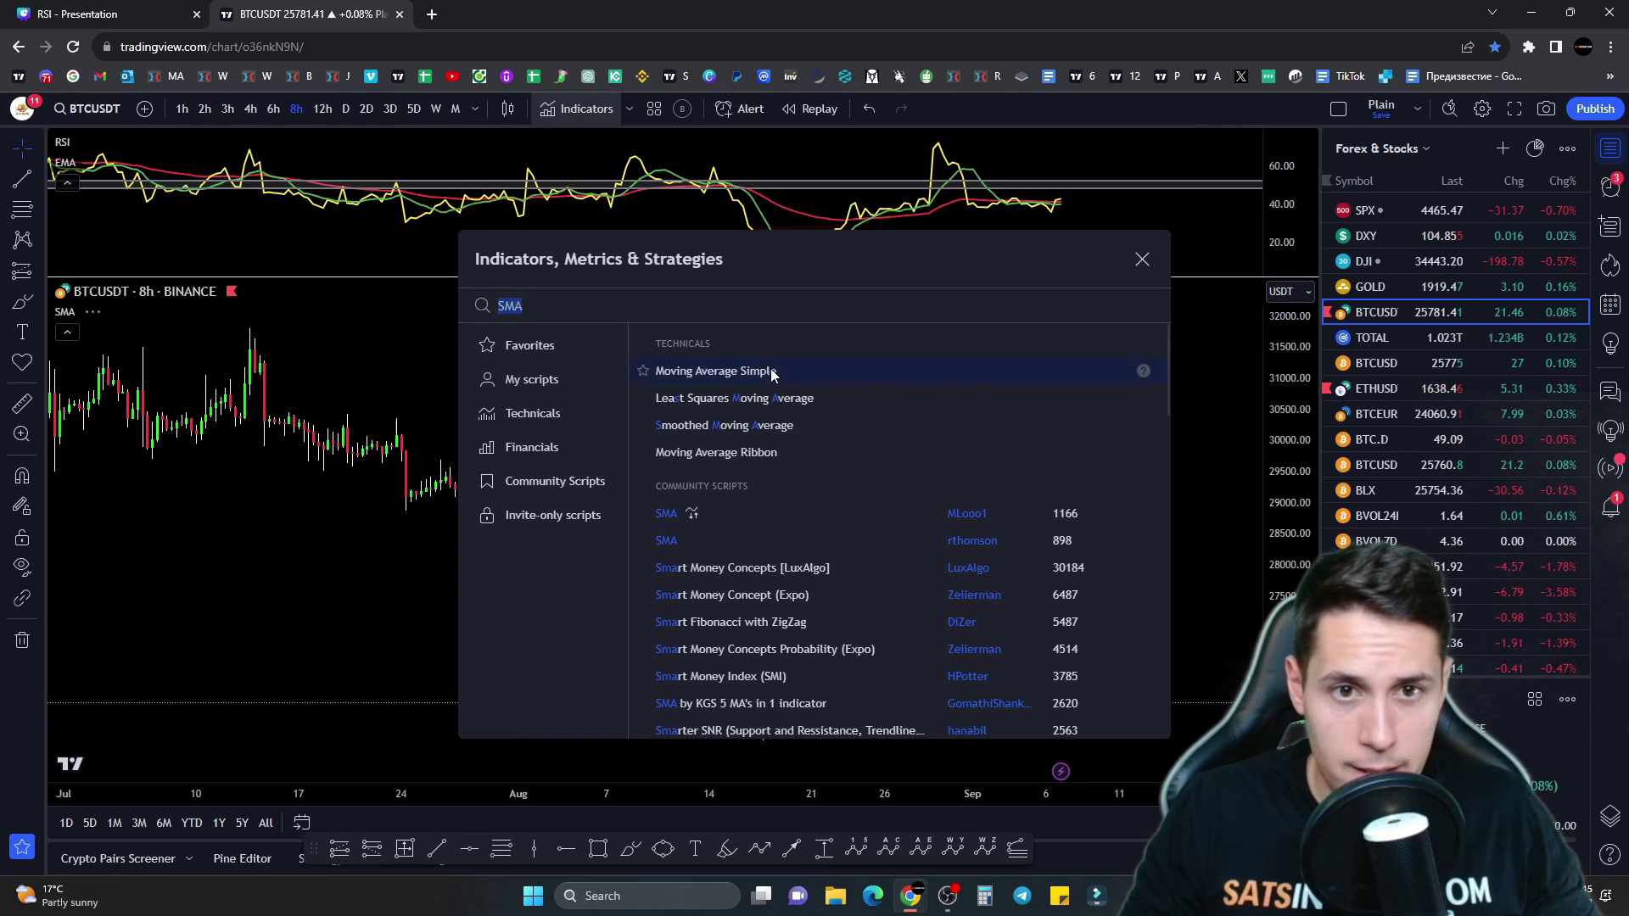
pyautogui.write('EMA')
pyautogui.press('Return')
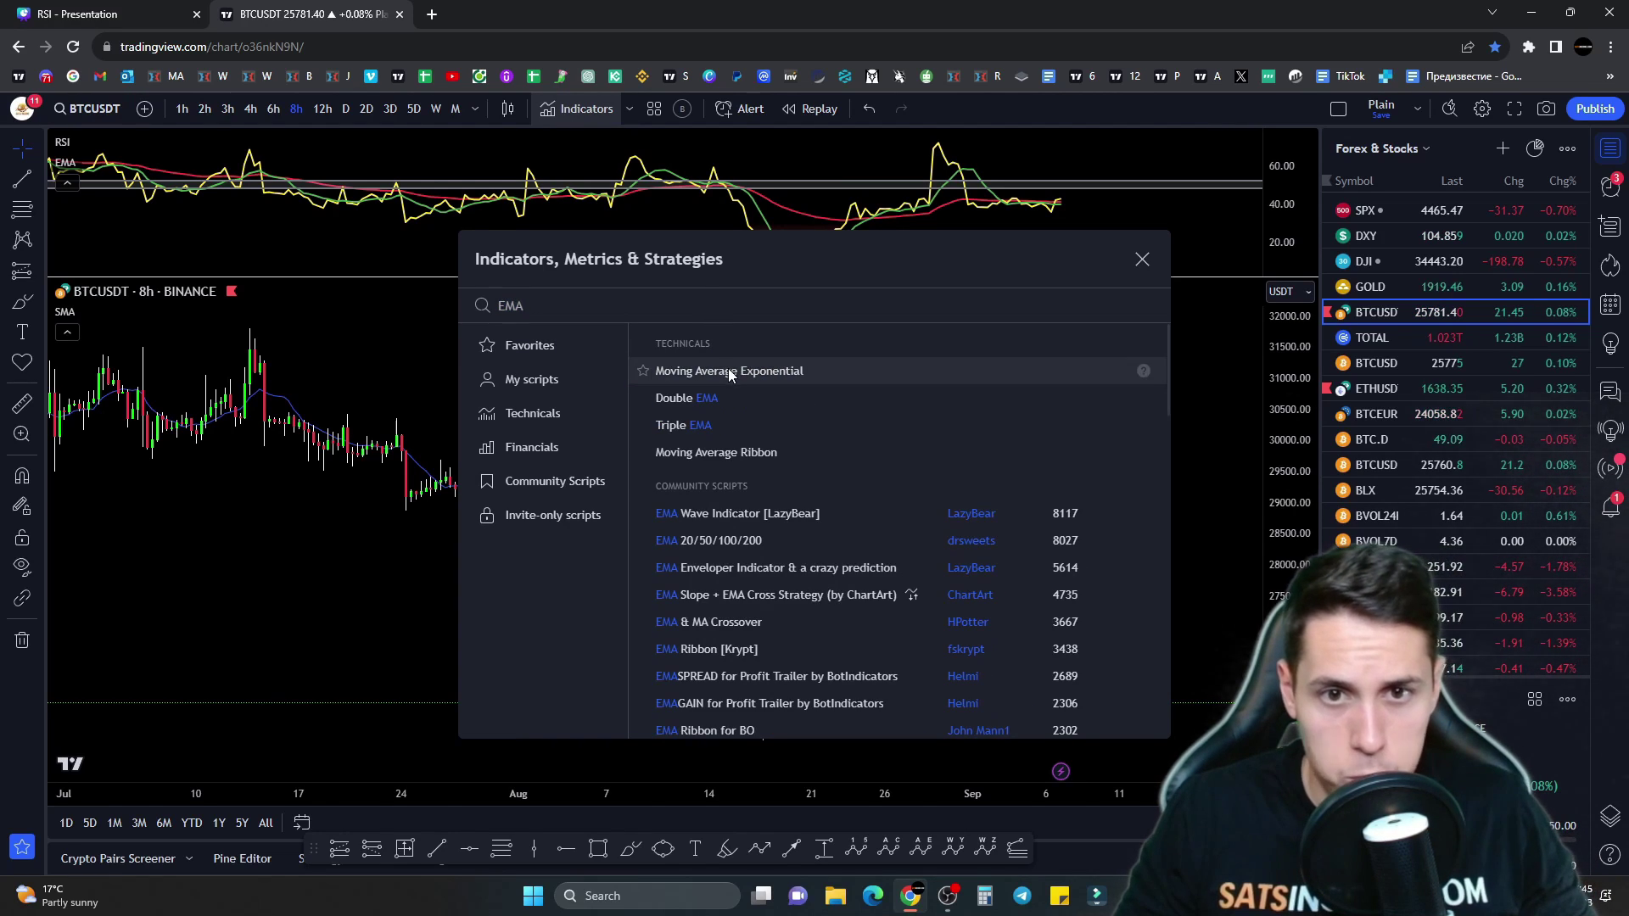
pyautogui.click(1142, 259)
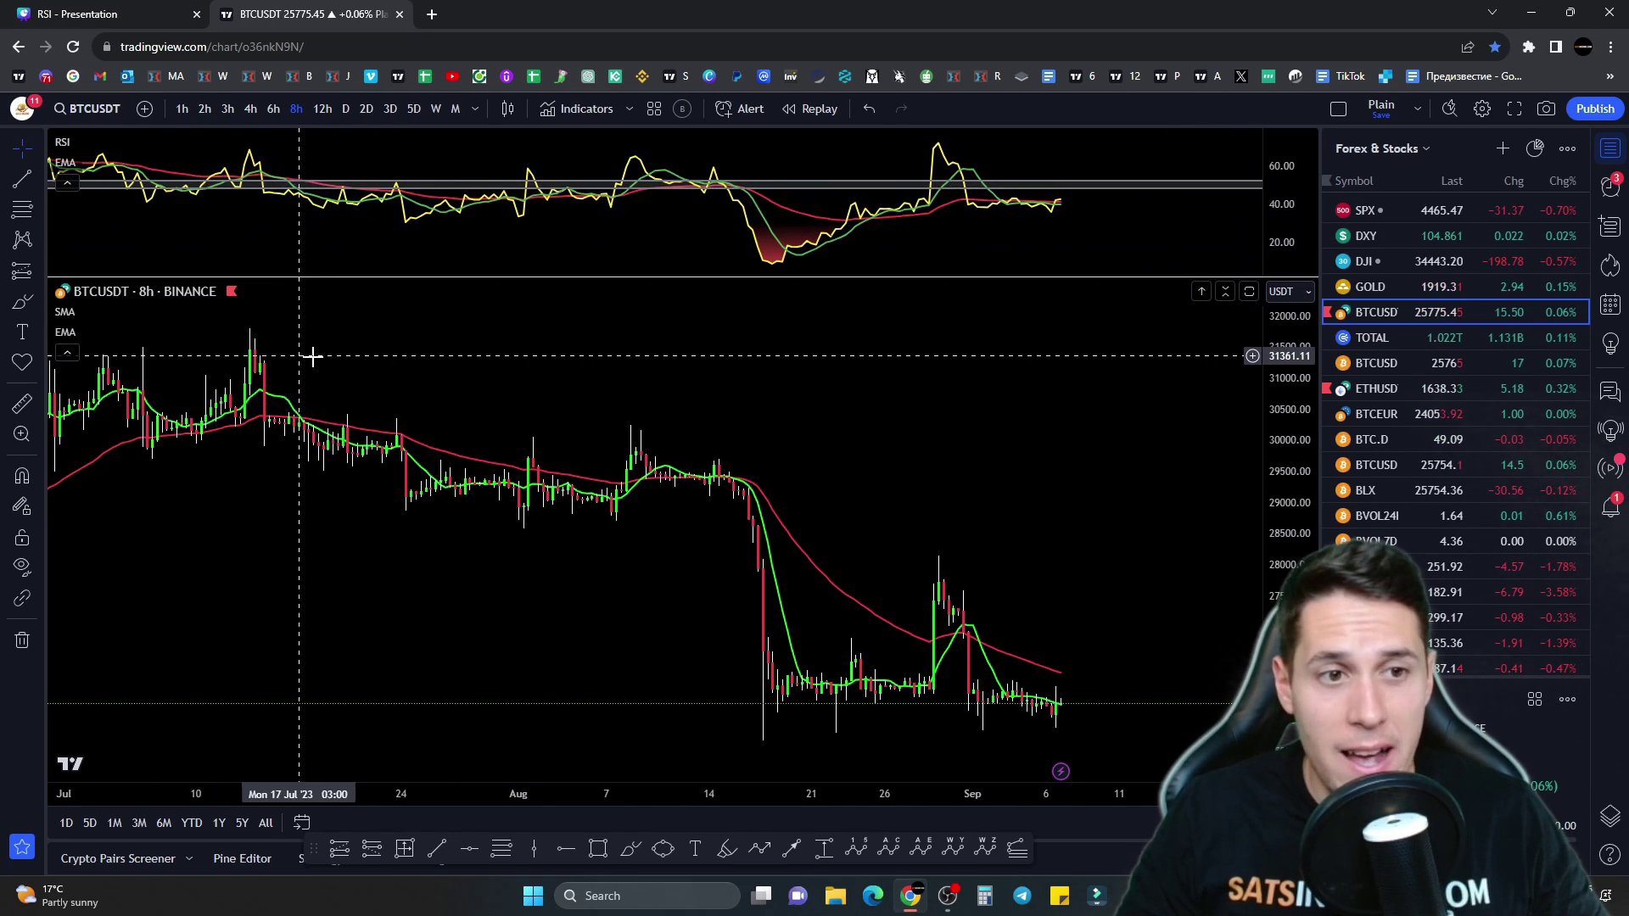
# Step: Pan back and zoom in on the late-July to August candles around the SMA and EMA
pyautogui.moveTo(313, 353); pyautogui.dragTo(342, 361)
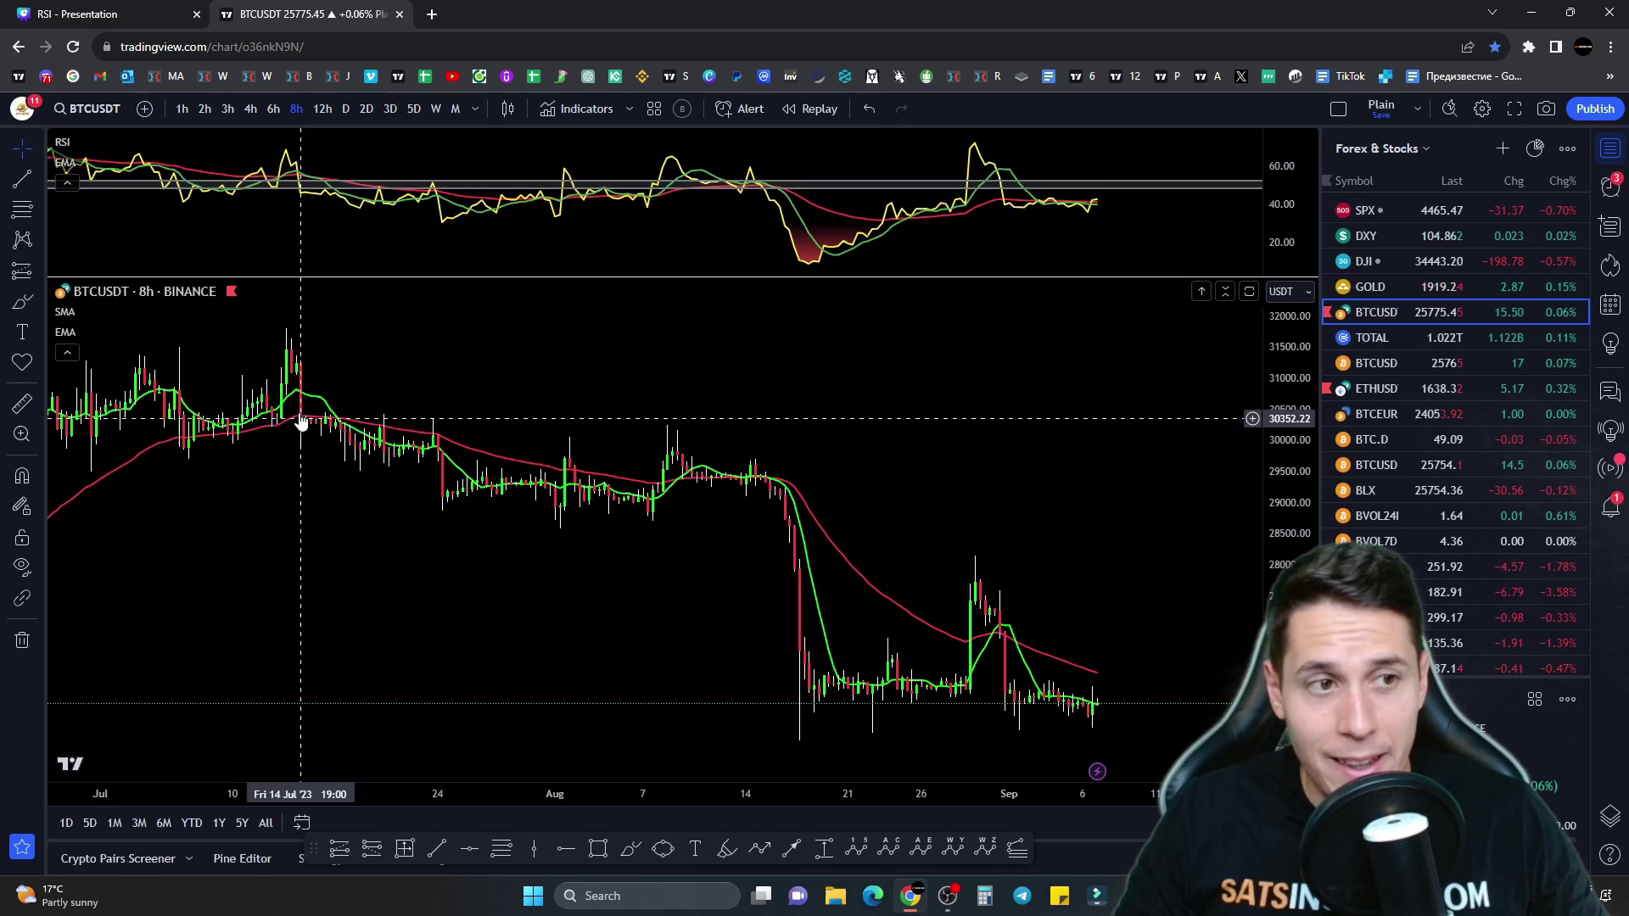
pyautogui.moveTo(408, 378); pyautogui.dragTo(489, 375)
pyautogui.scroll(3, 497, 373)
pyautogui.scroll(3, 939, 374)
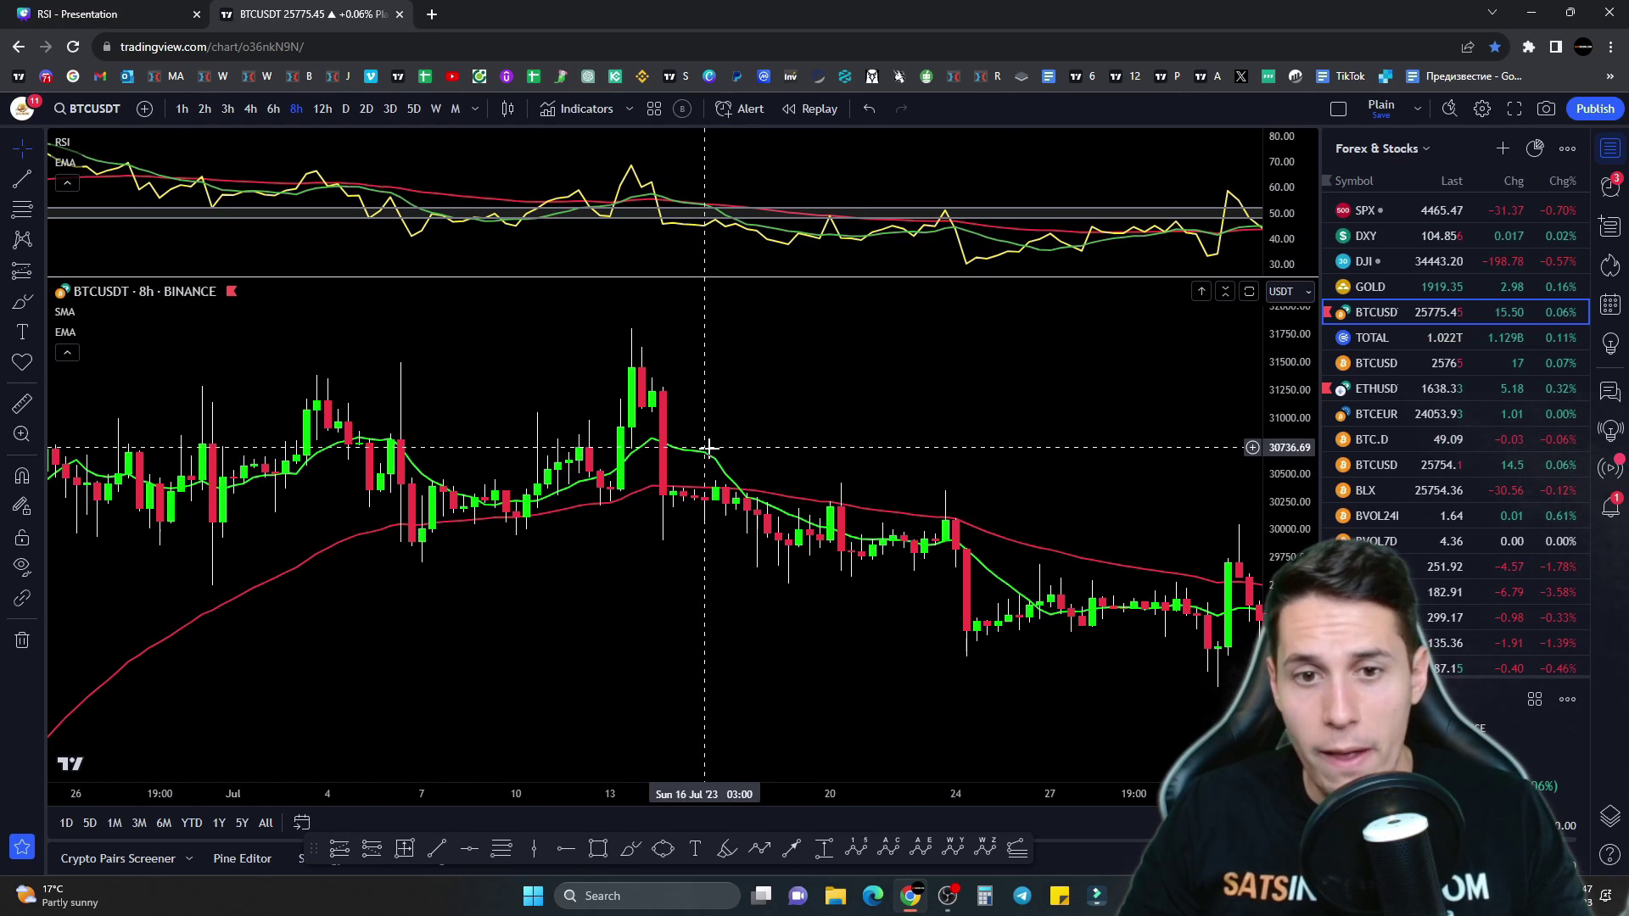
pyautogui.hscroll(10, 745, 466)
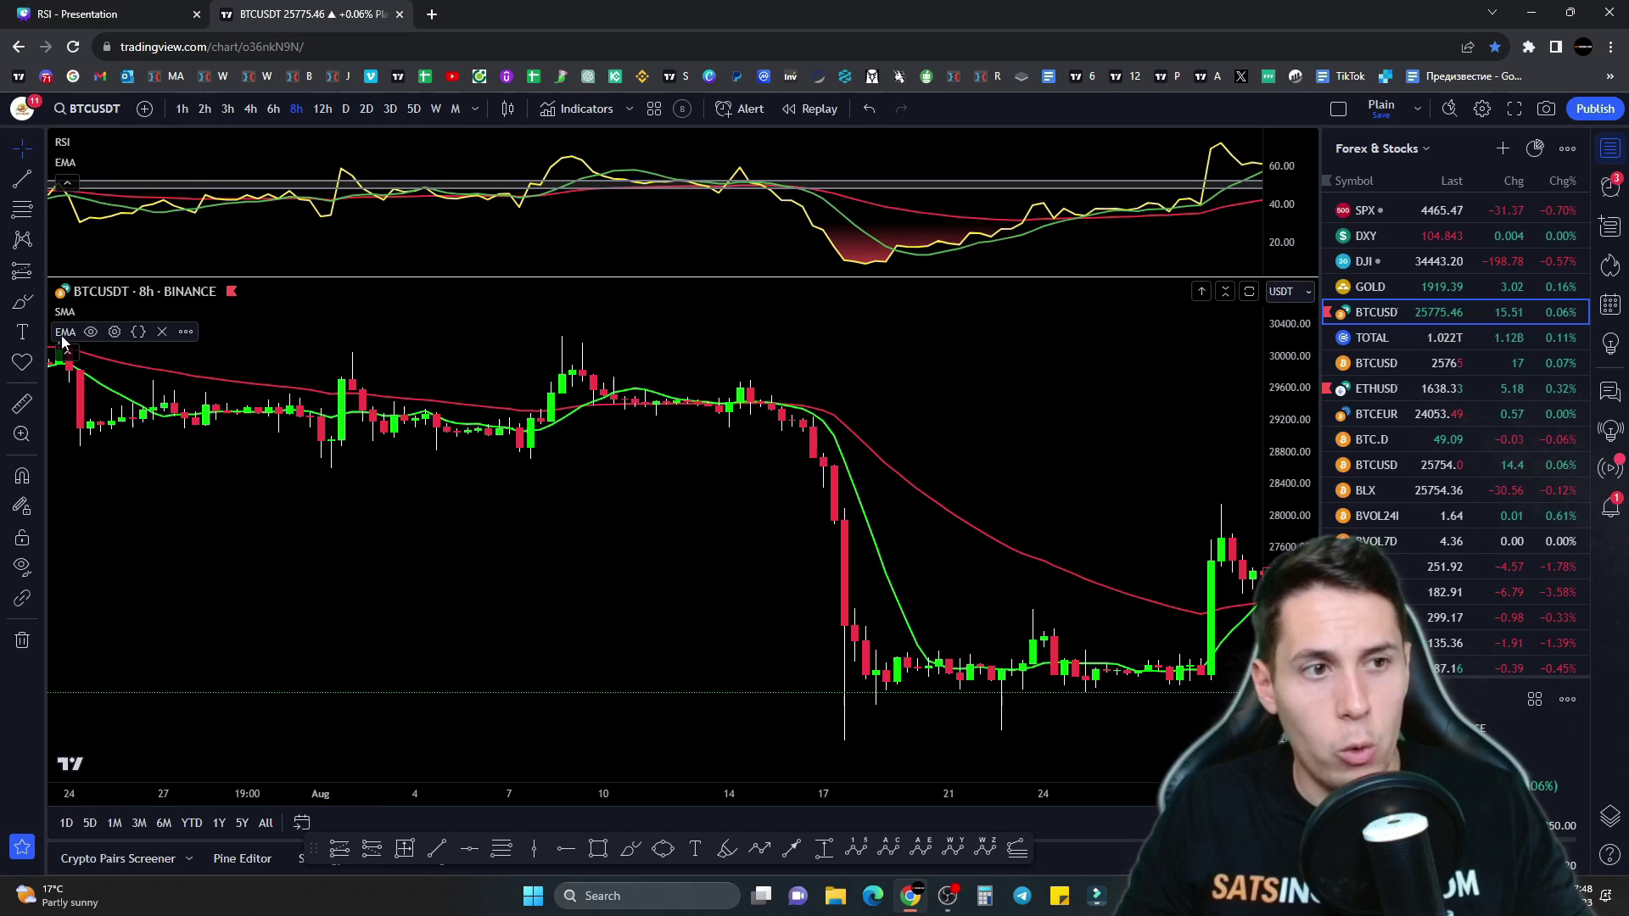
# Step: Hide the price SMA and EMA, then zoom and pan to the 5–23 Aug drop
pyautogui.click(91, 331)
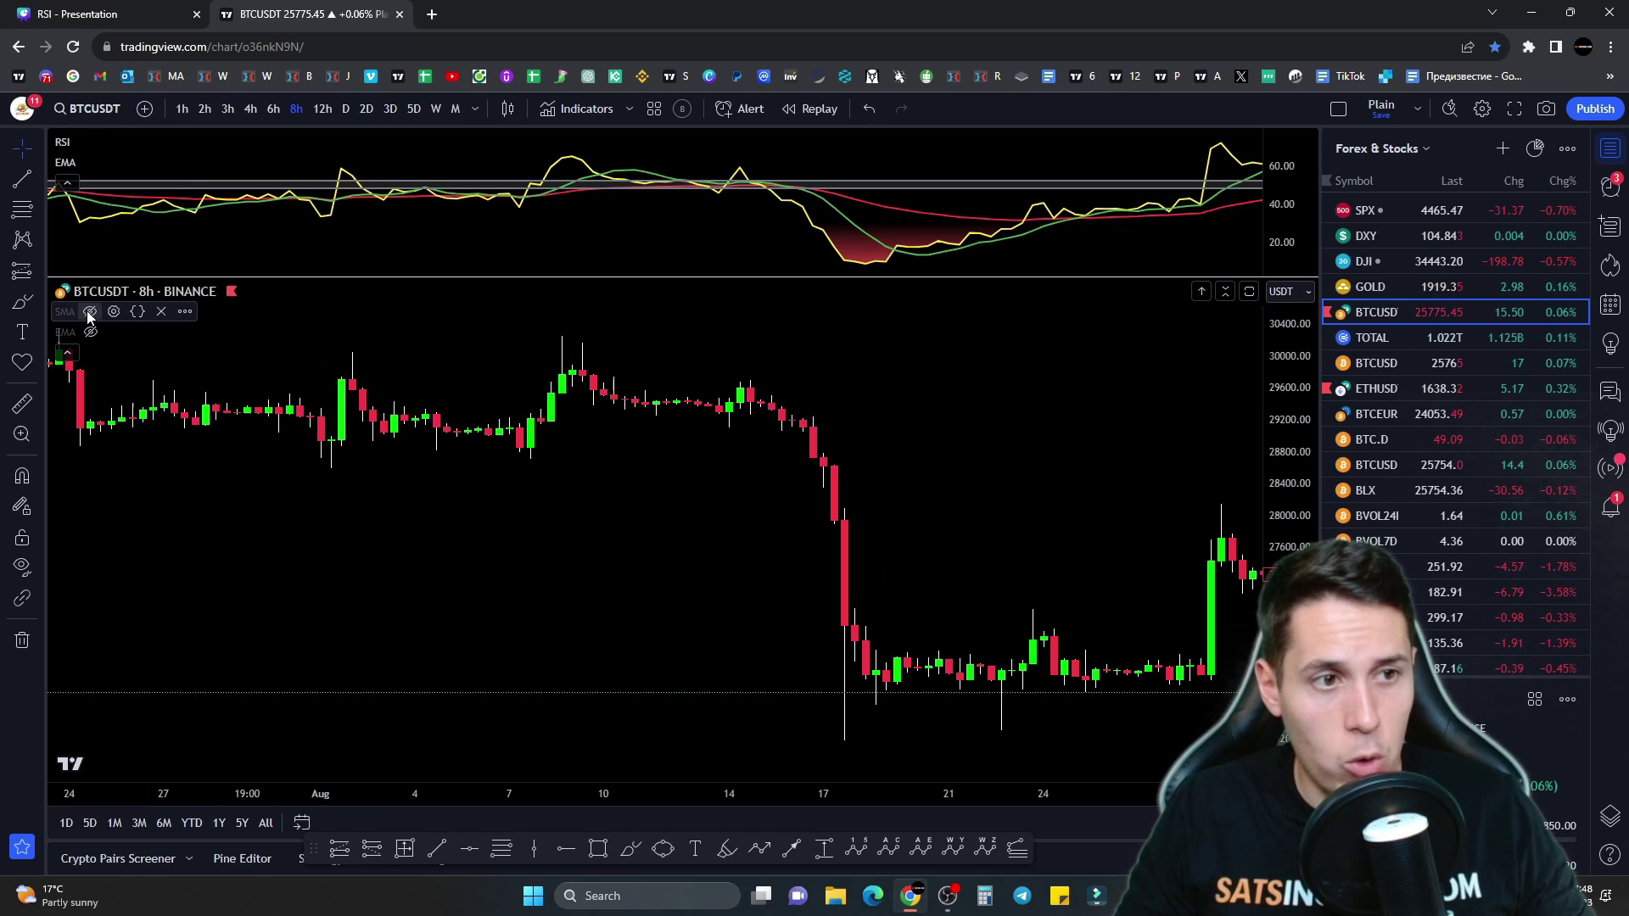
pyautogui.click(67, 353)
pyautogui.scroll(-3, 775, 543)
pyautogui.moveTo(774, 543); pyautogui.dragTo(599, 491)
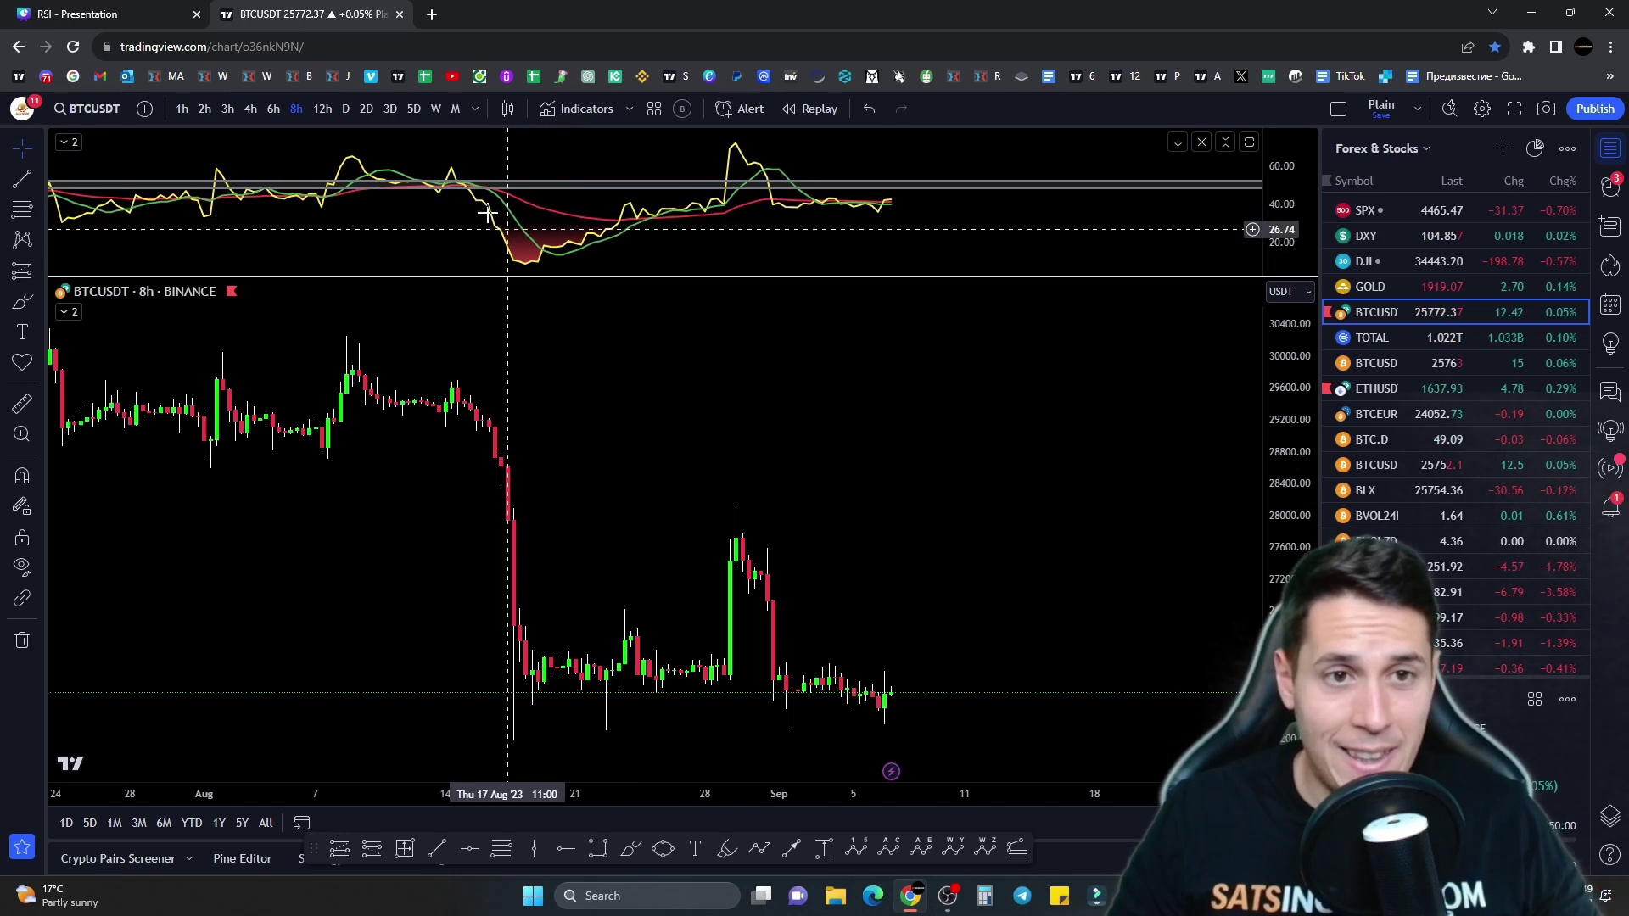
pyautogui.scroll(2, 553, 438)
pyautogui.moveTo(552, 439); pyautogui.dragTo(770, 212)
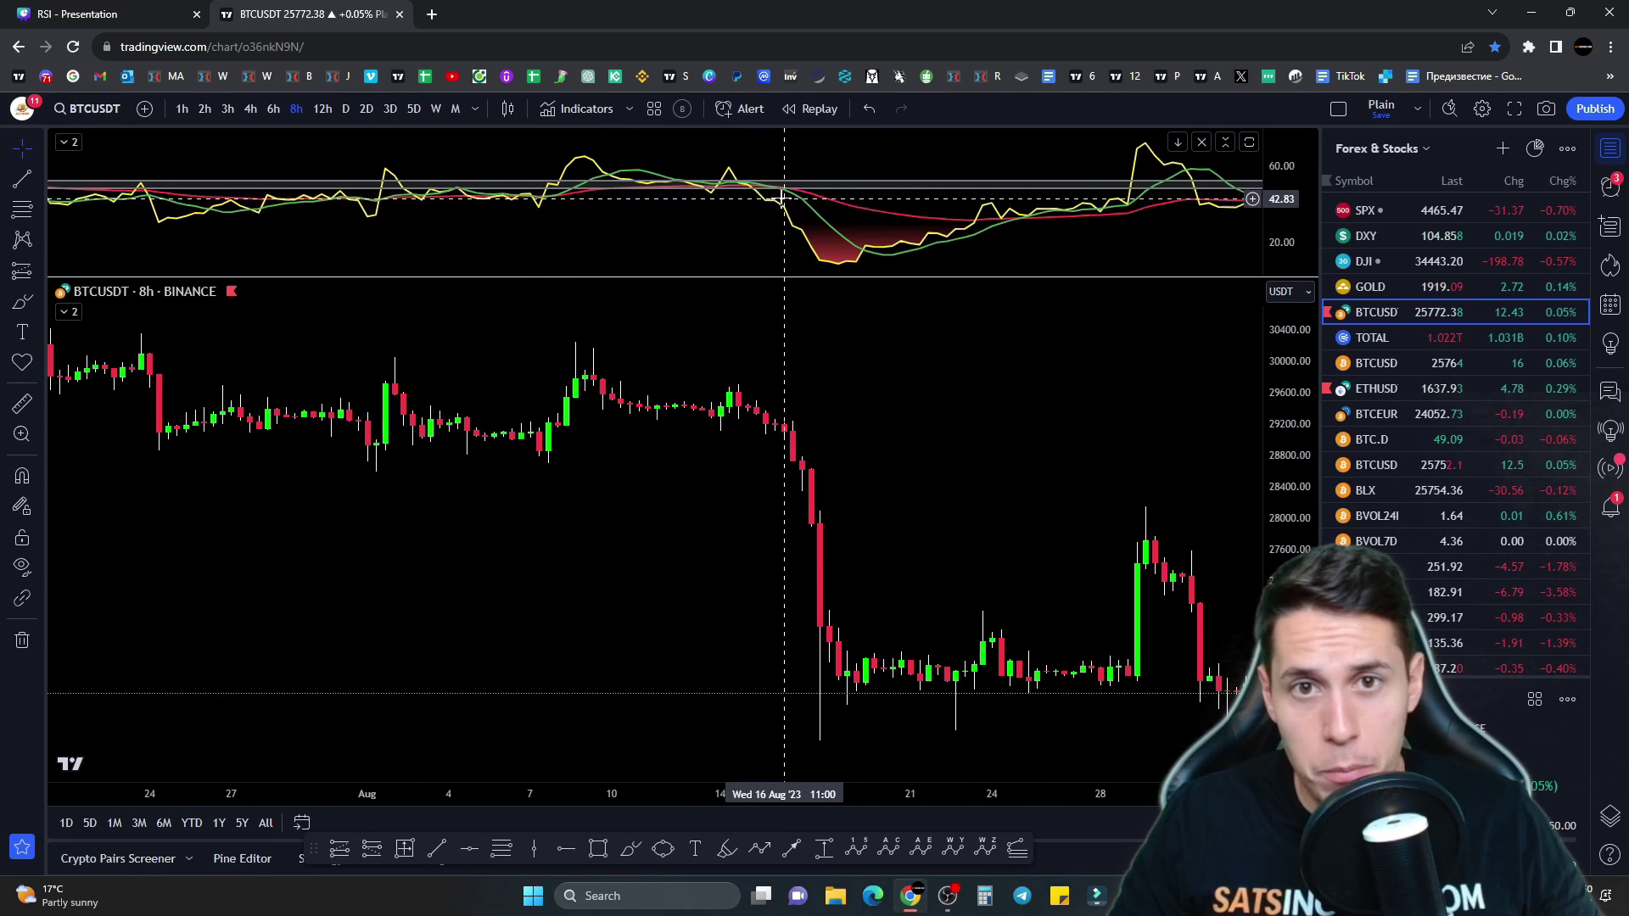
pyautogui.scroll(1, 782, 197)
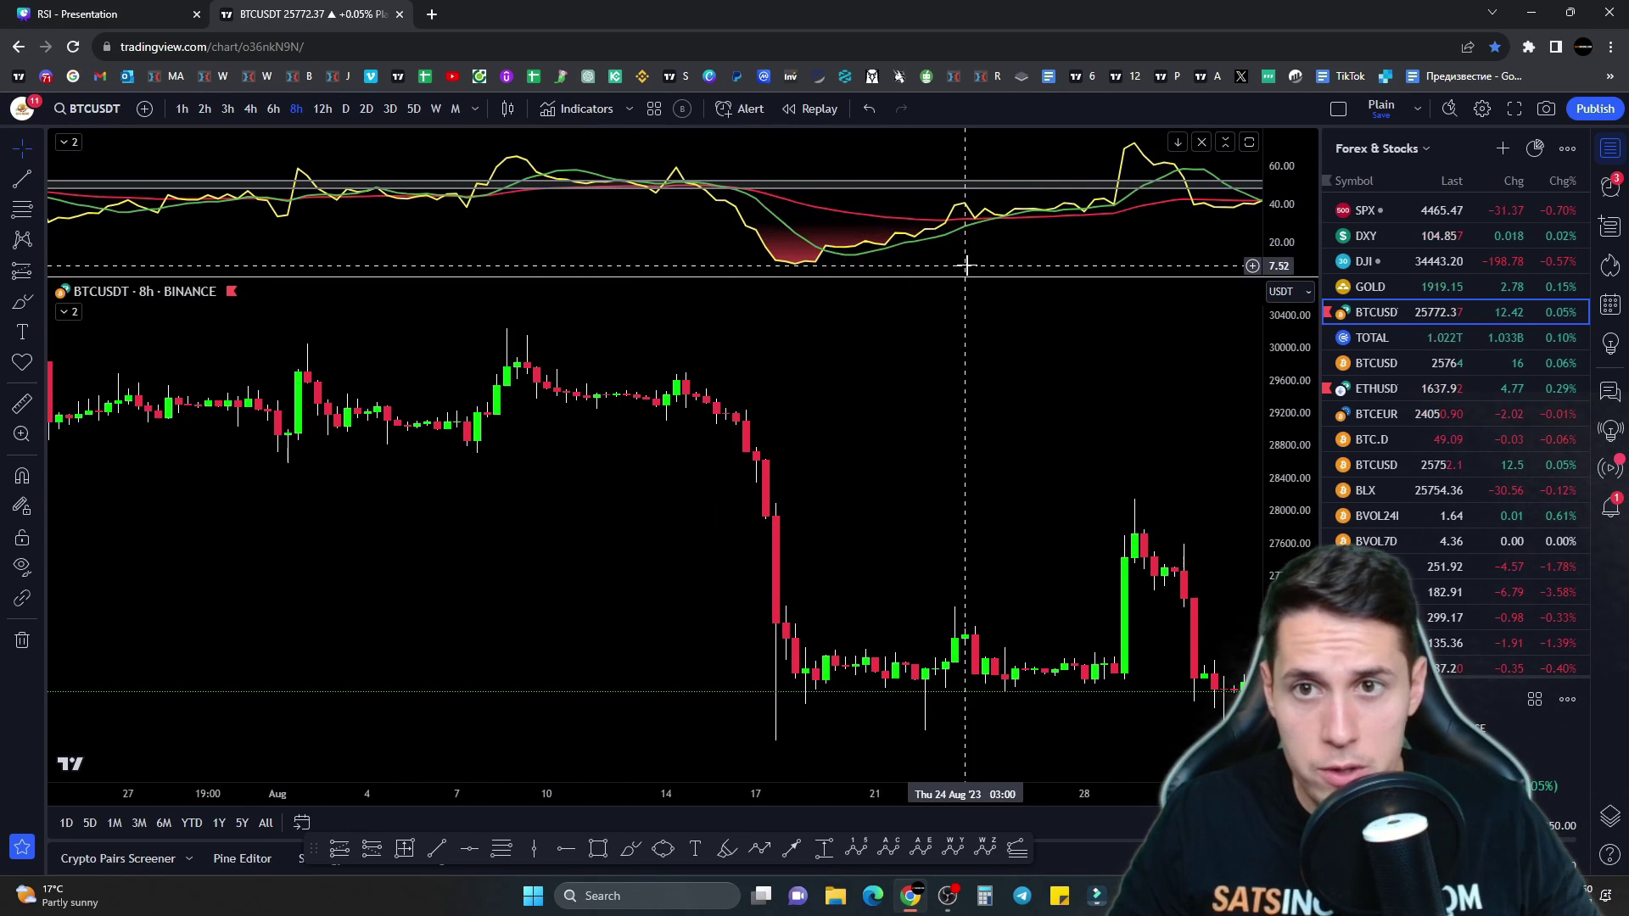
pyautogui.moveTo(879, 407); pyautogui.dragTo(1018, 418)
pyautogui.scroll(3, 861, 429)
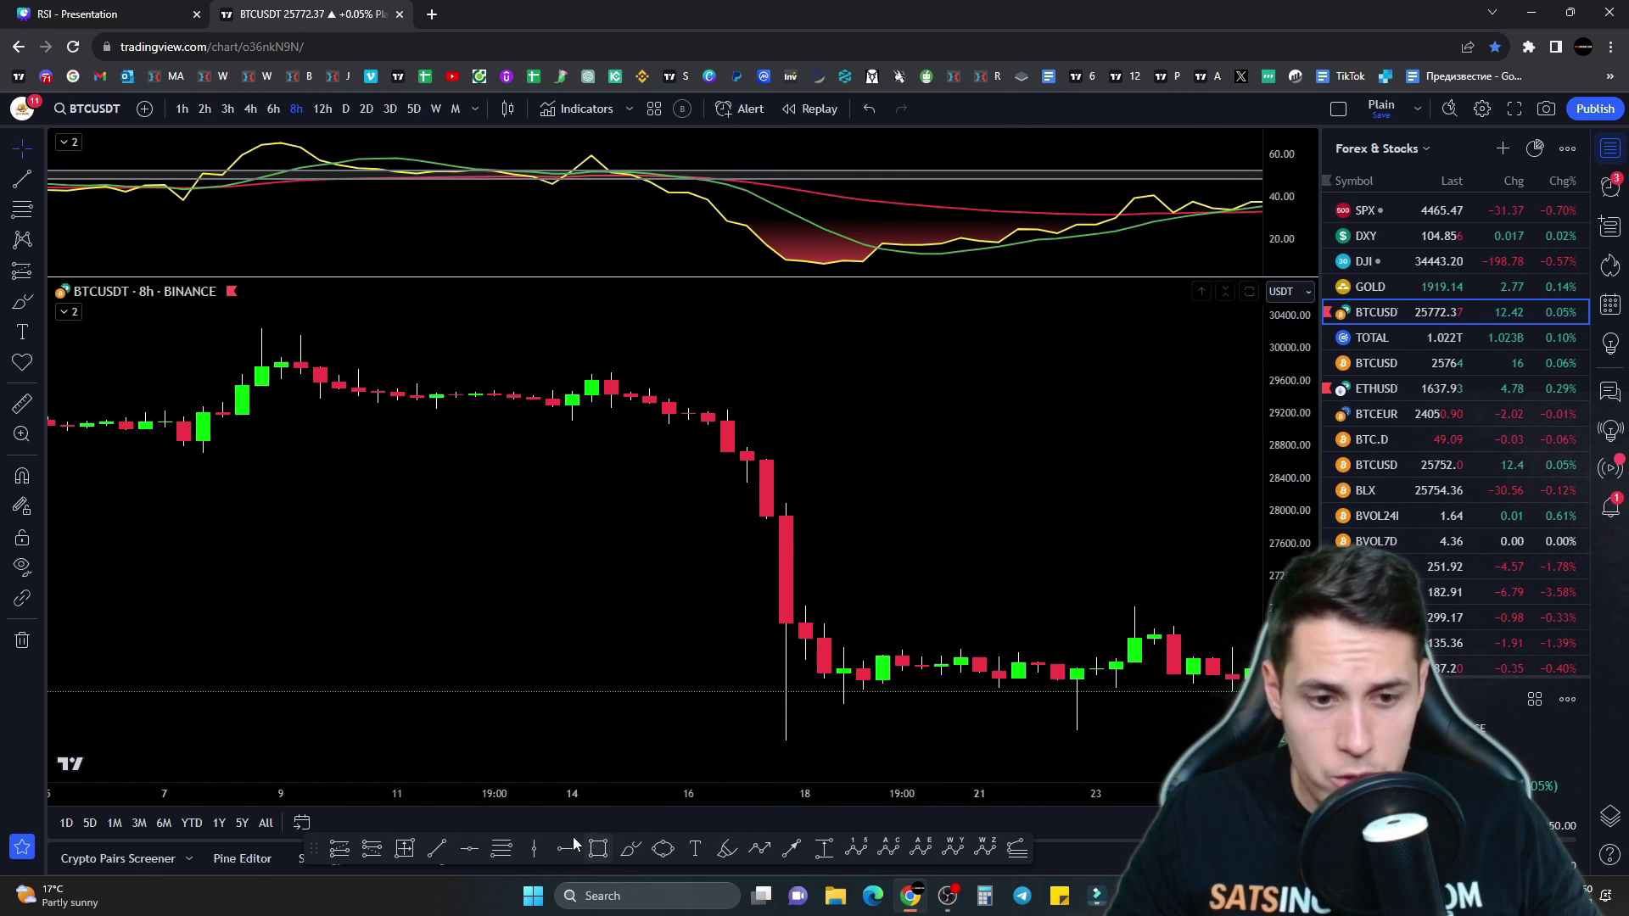
# Step: Place a short position at the drop with entry near 29185, stop near 29738, target about 27569
pyautogui.click(371, 849)
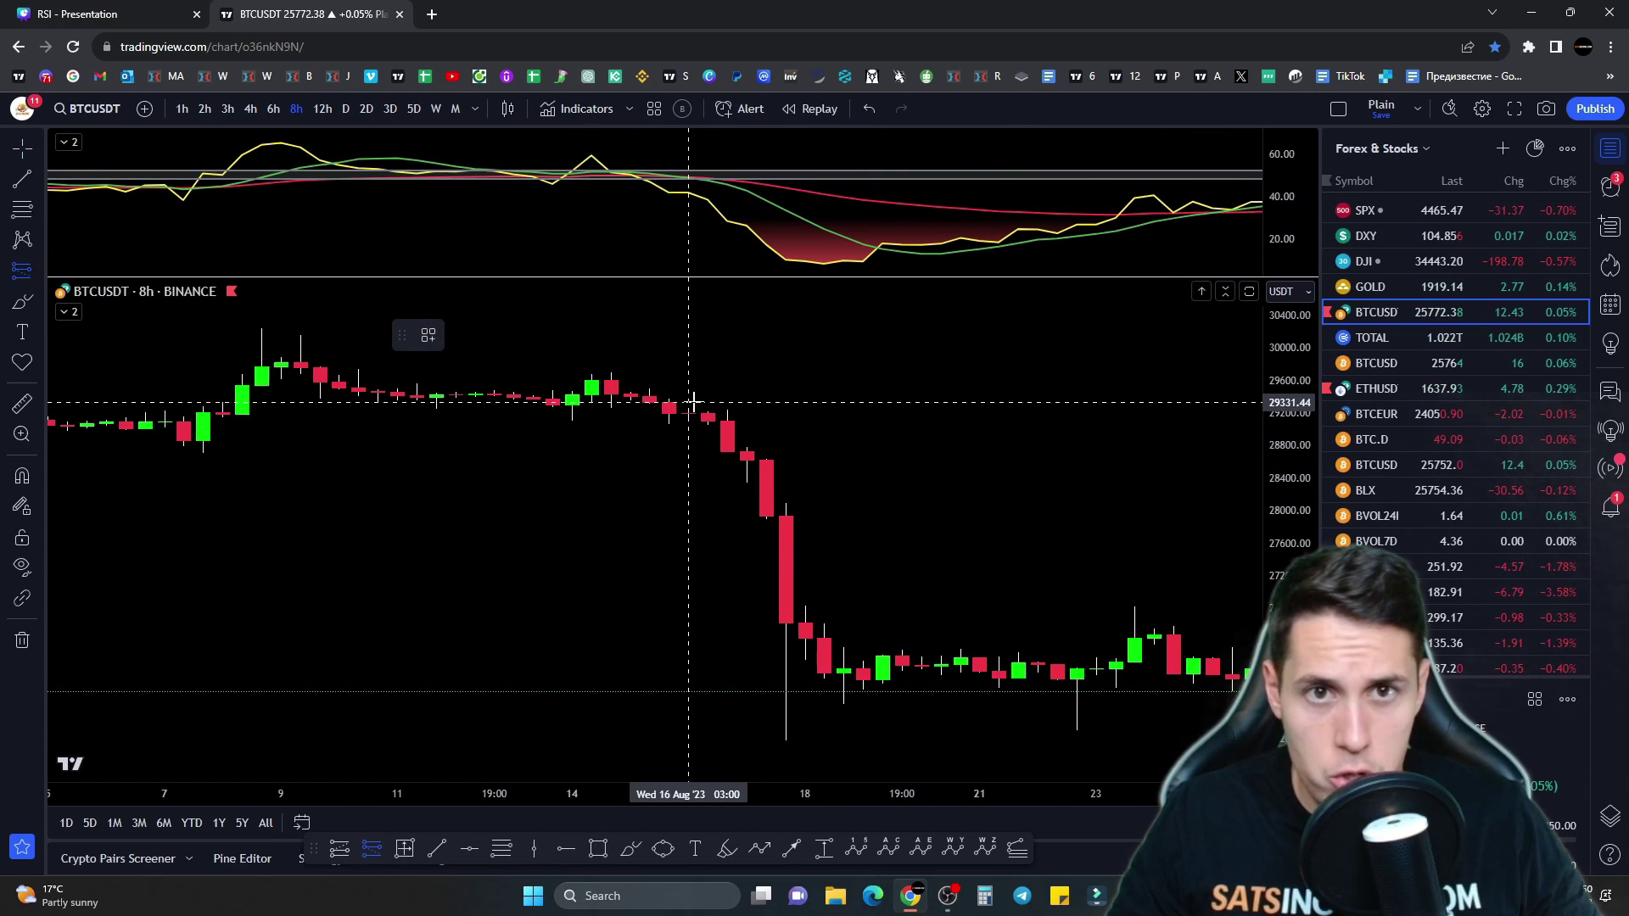
pyautogui.click(694, 401)
pyautogui.moveTo(688, 304); pyautogui.dragTo(687, 369)
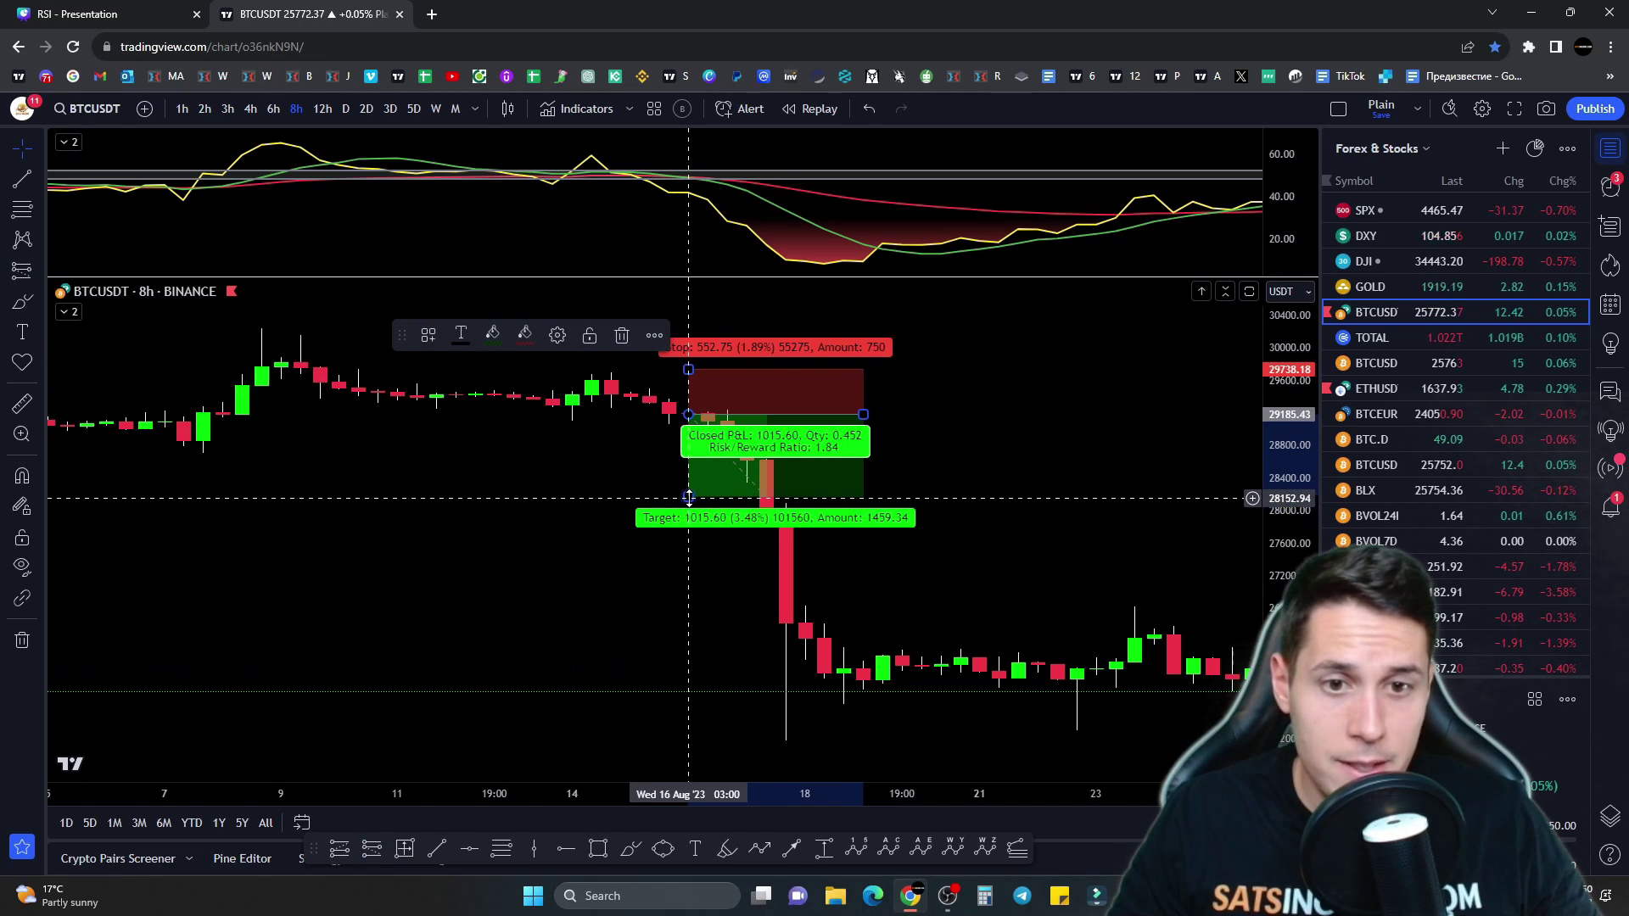
pyautogui.moveTo(688, 498); pyautogui.dragTo(696, 556)
# Step: Pan and zoom around the short position and select it to check its 3:1 risk/reward
pyautogui.click(912, 477)
pyautogui.moveTo(981, 498); pyautogui.dragTo(791, 488)
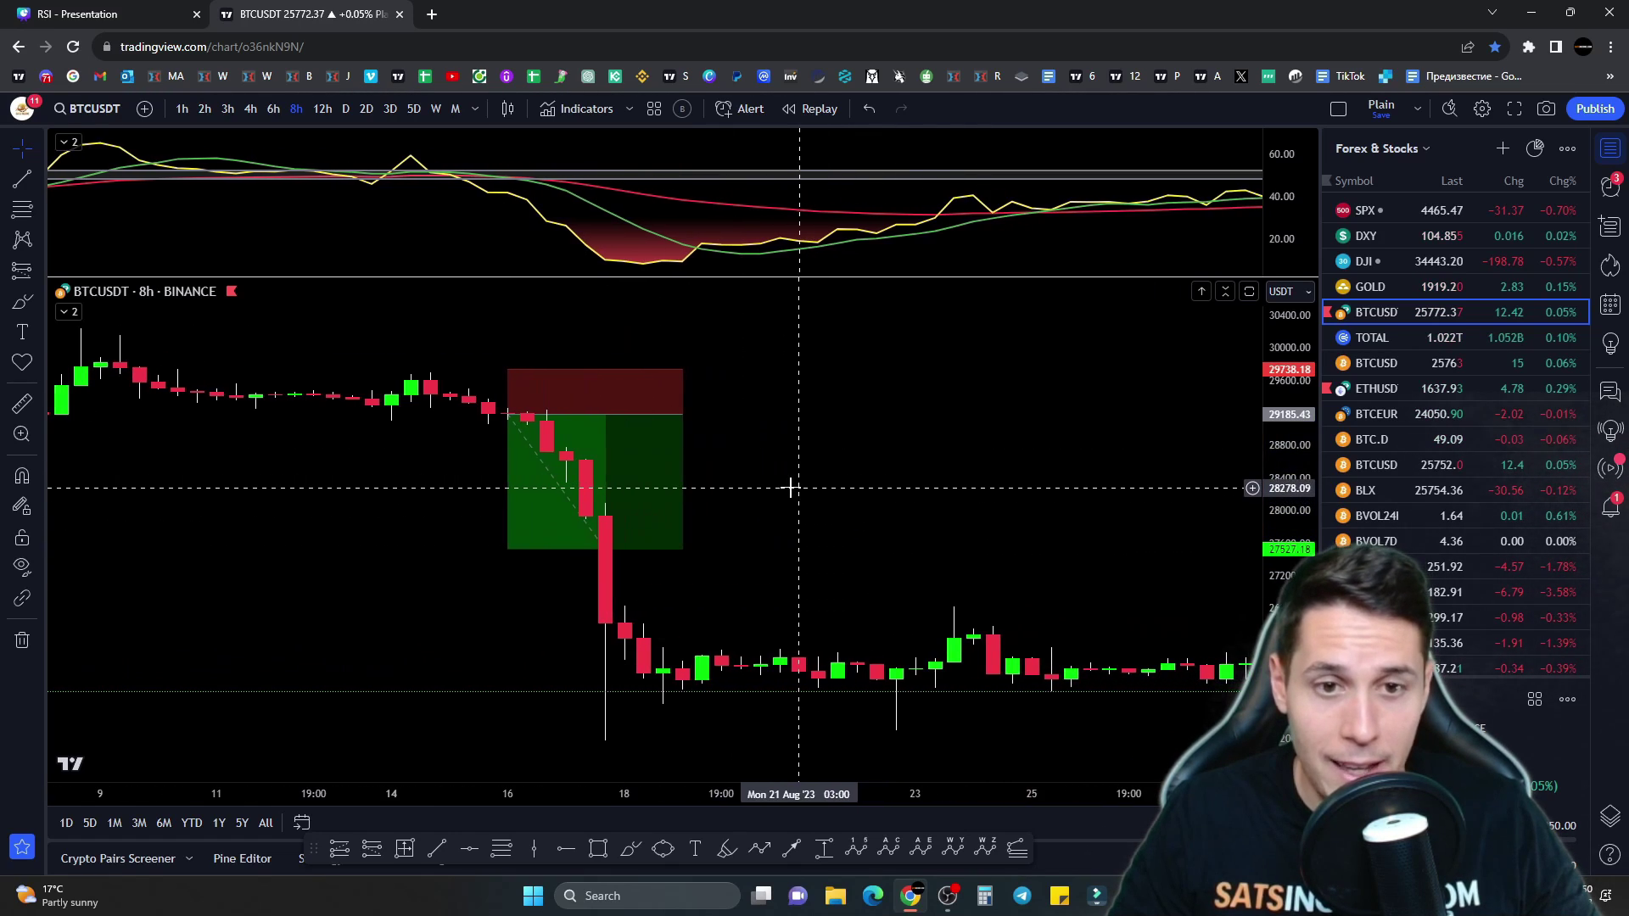
pyautogui.scroll(-1, 858, 704)
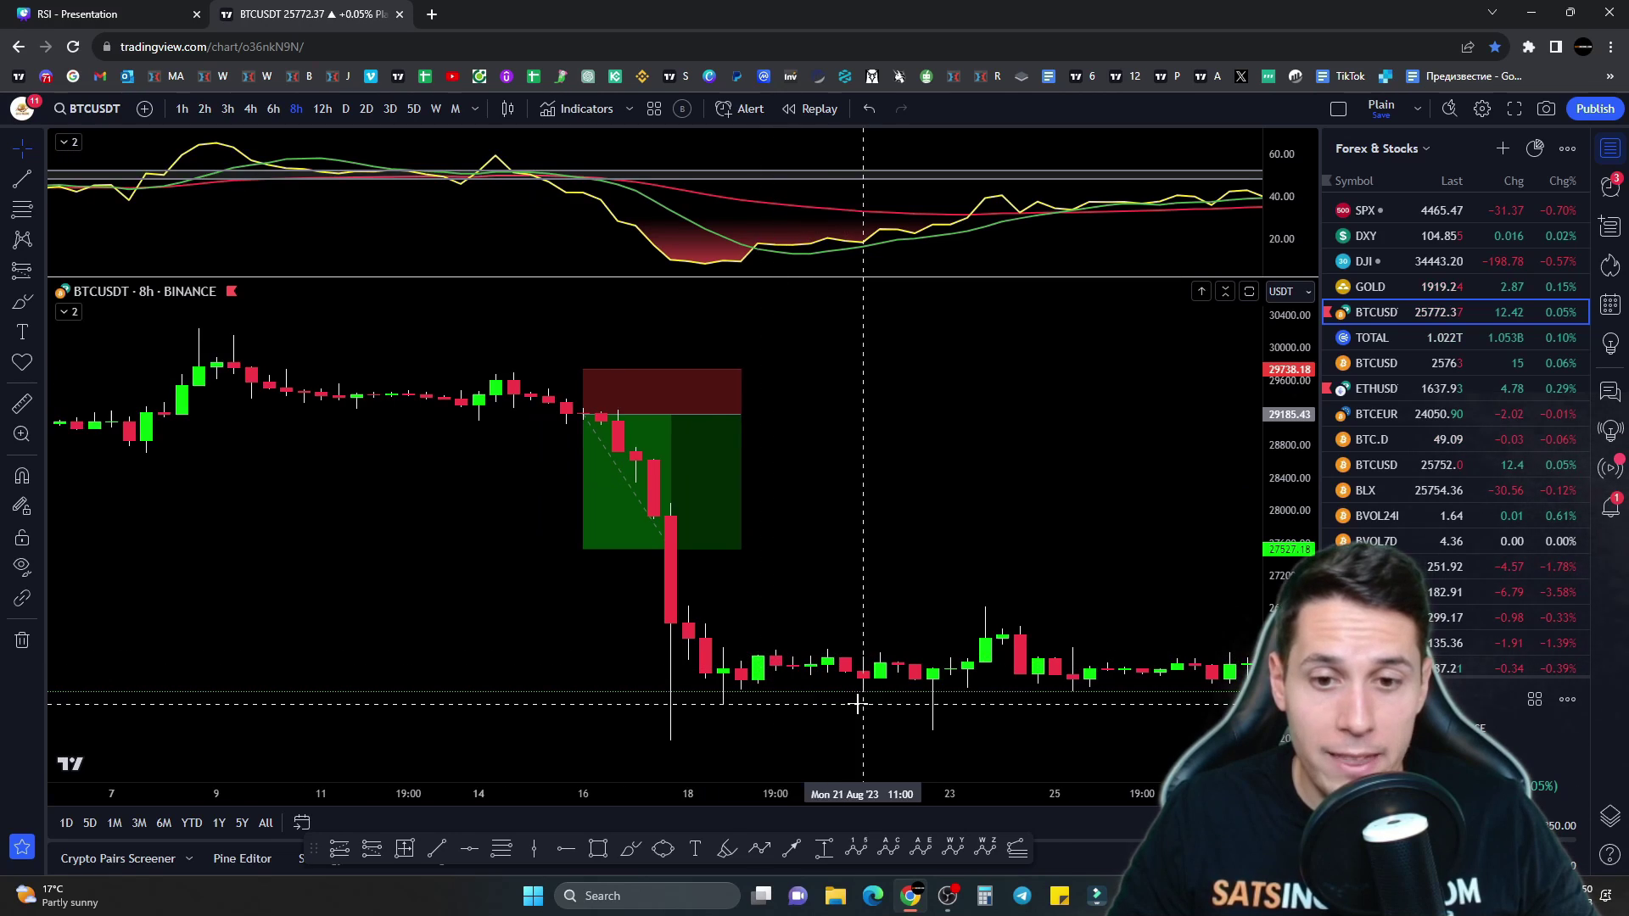
pyautogui.scroll(-4, 746, 553)
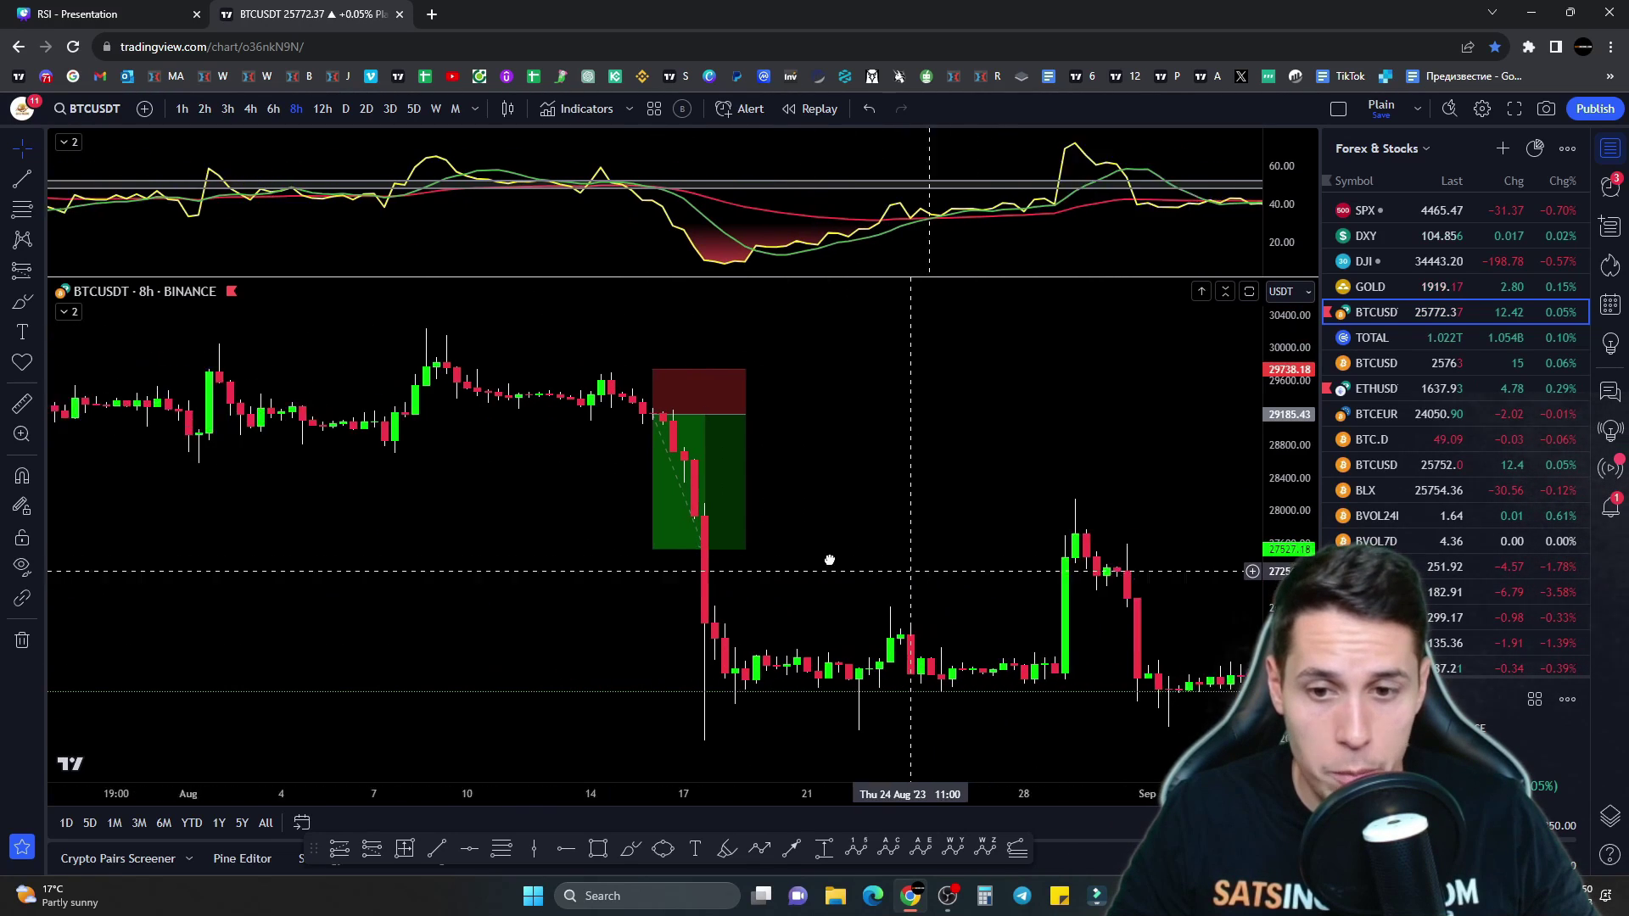
pyautogui.click(646, 556)
pyautogui.scroll(2, 647, 555)
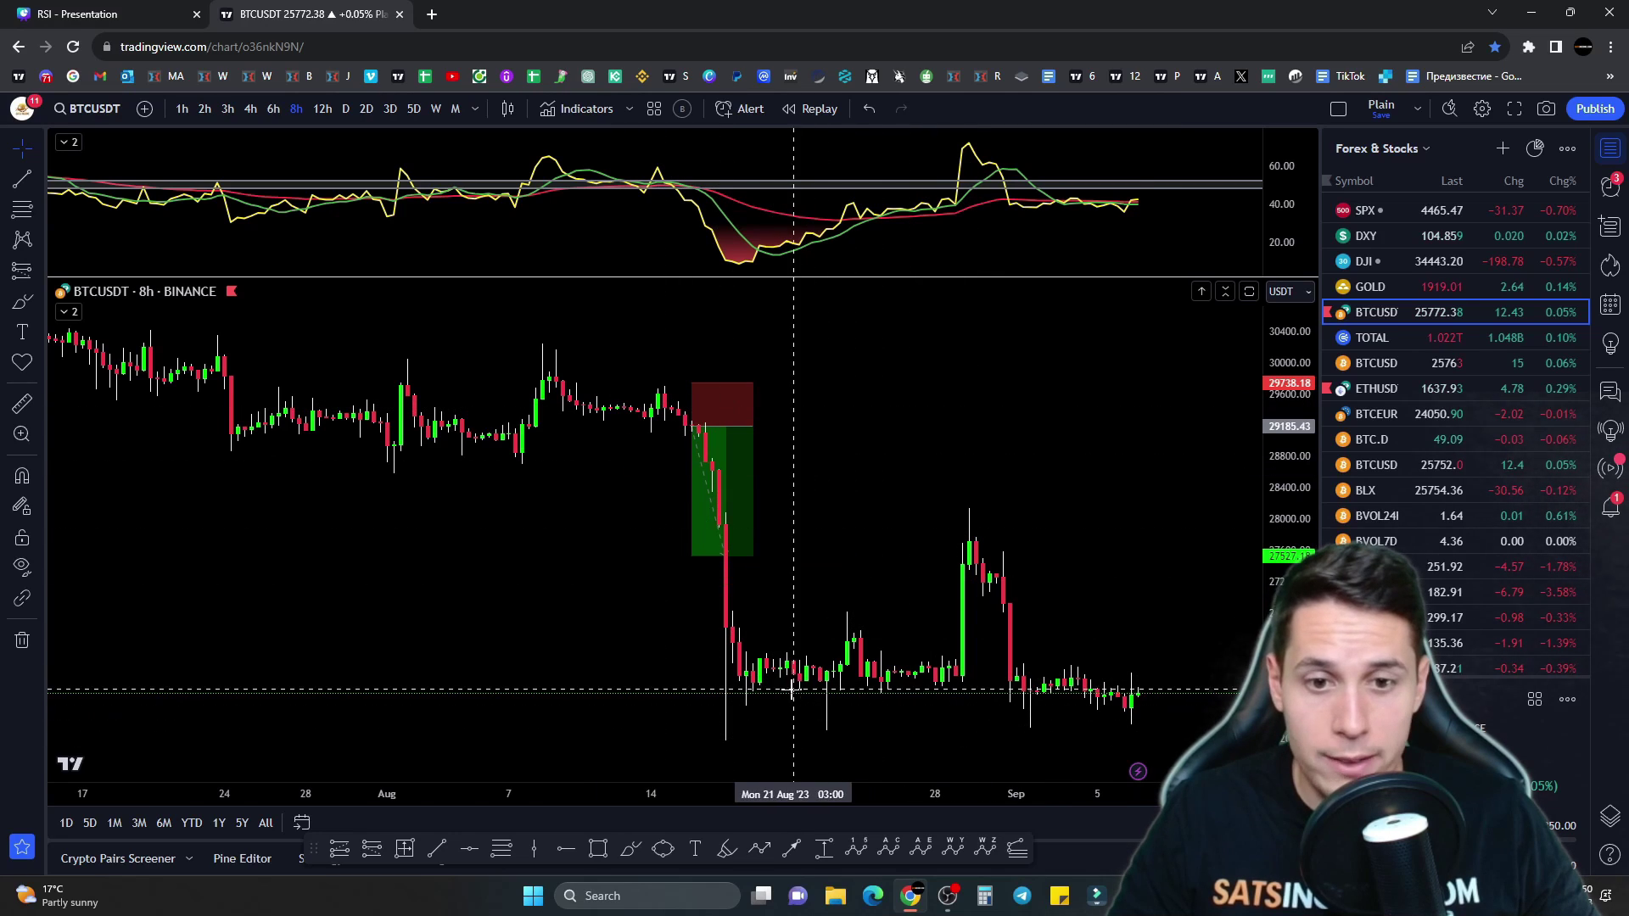
pyautogui.scroll(2, 774, 670)
pyautogui.moveTo(633, 582); pyautogui.dragTo(738, 600)
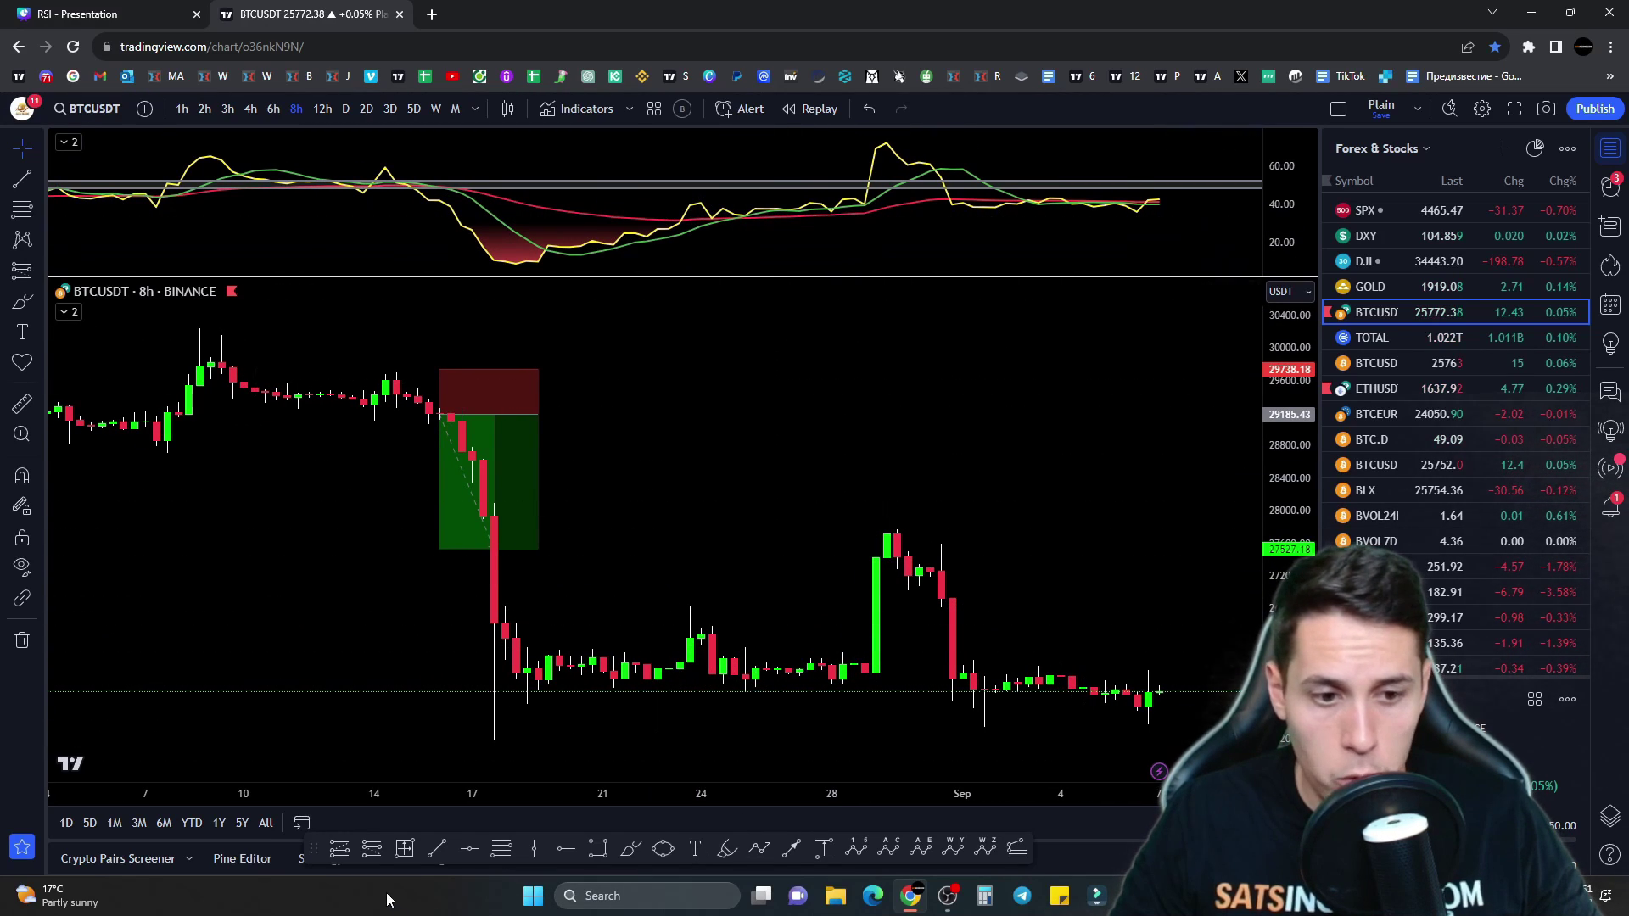
# Step: Place a long position at the late-August base with target 1908.55 for a 3:1 ratio
pyautogui.click(339, 848)
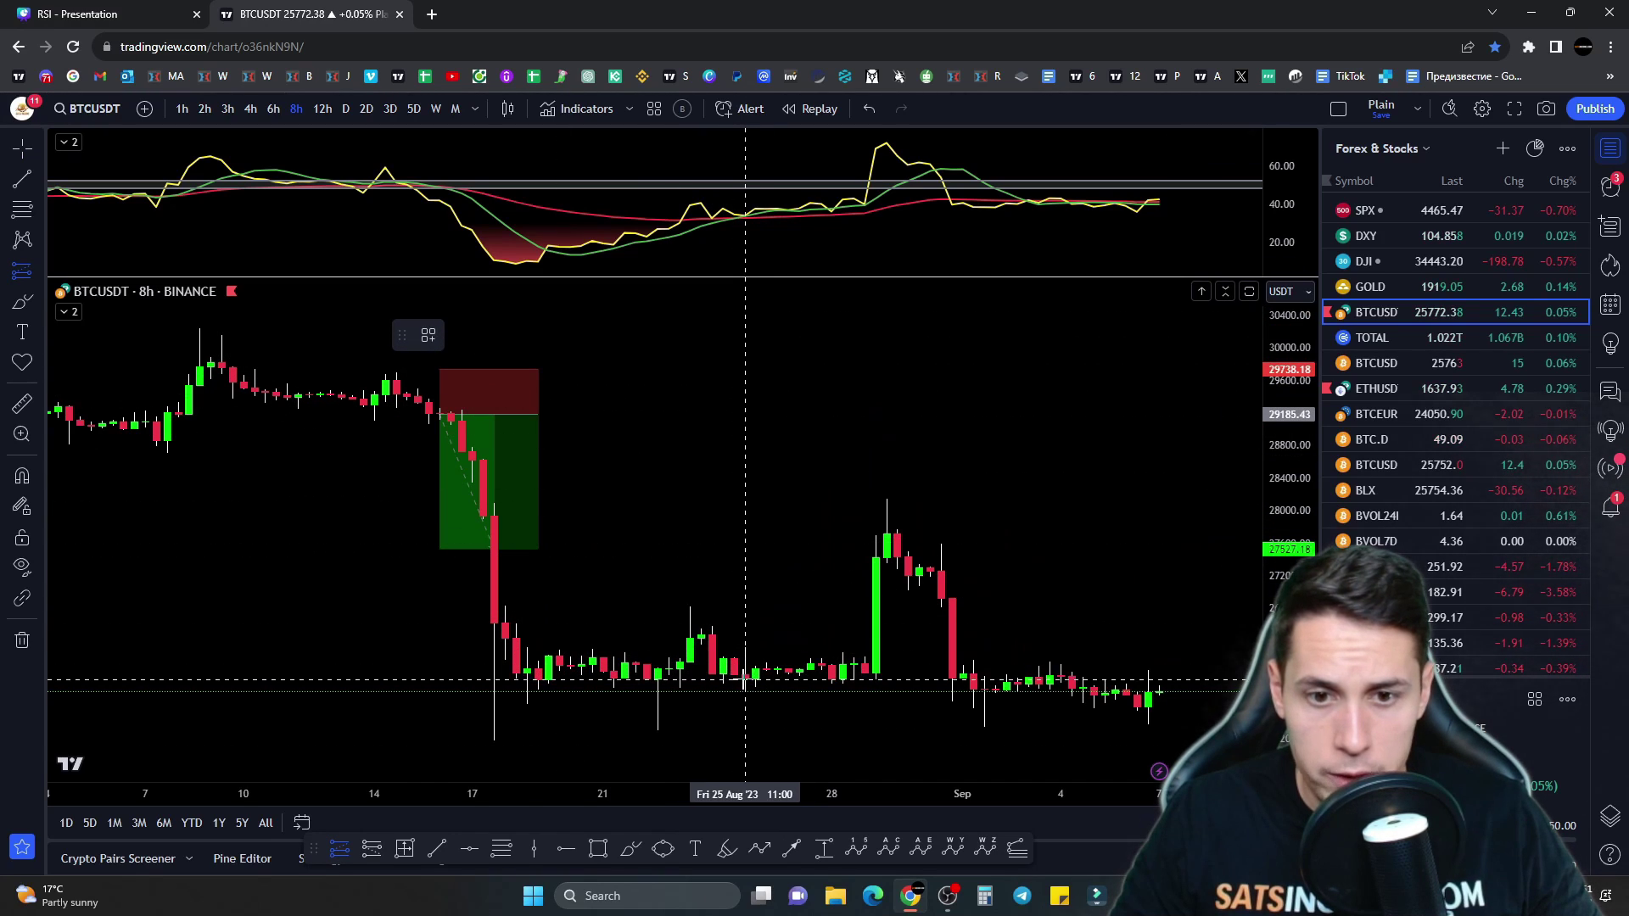
pyautogui.click(745, 679)
pyautogui.moveTo(745, 763); pyautogui.dragTo(745, 732)
pyautogui.moveTo(745, 597); pyautogui.dragTo(745, 524)
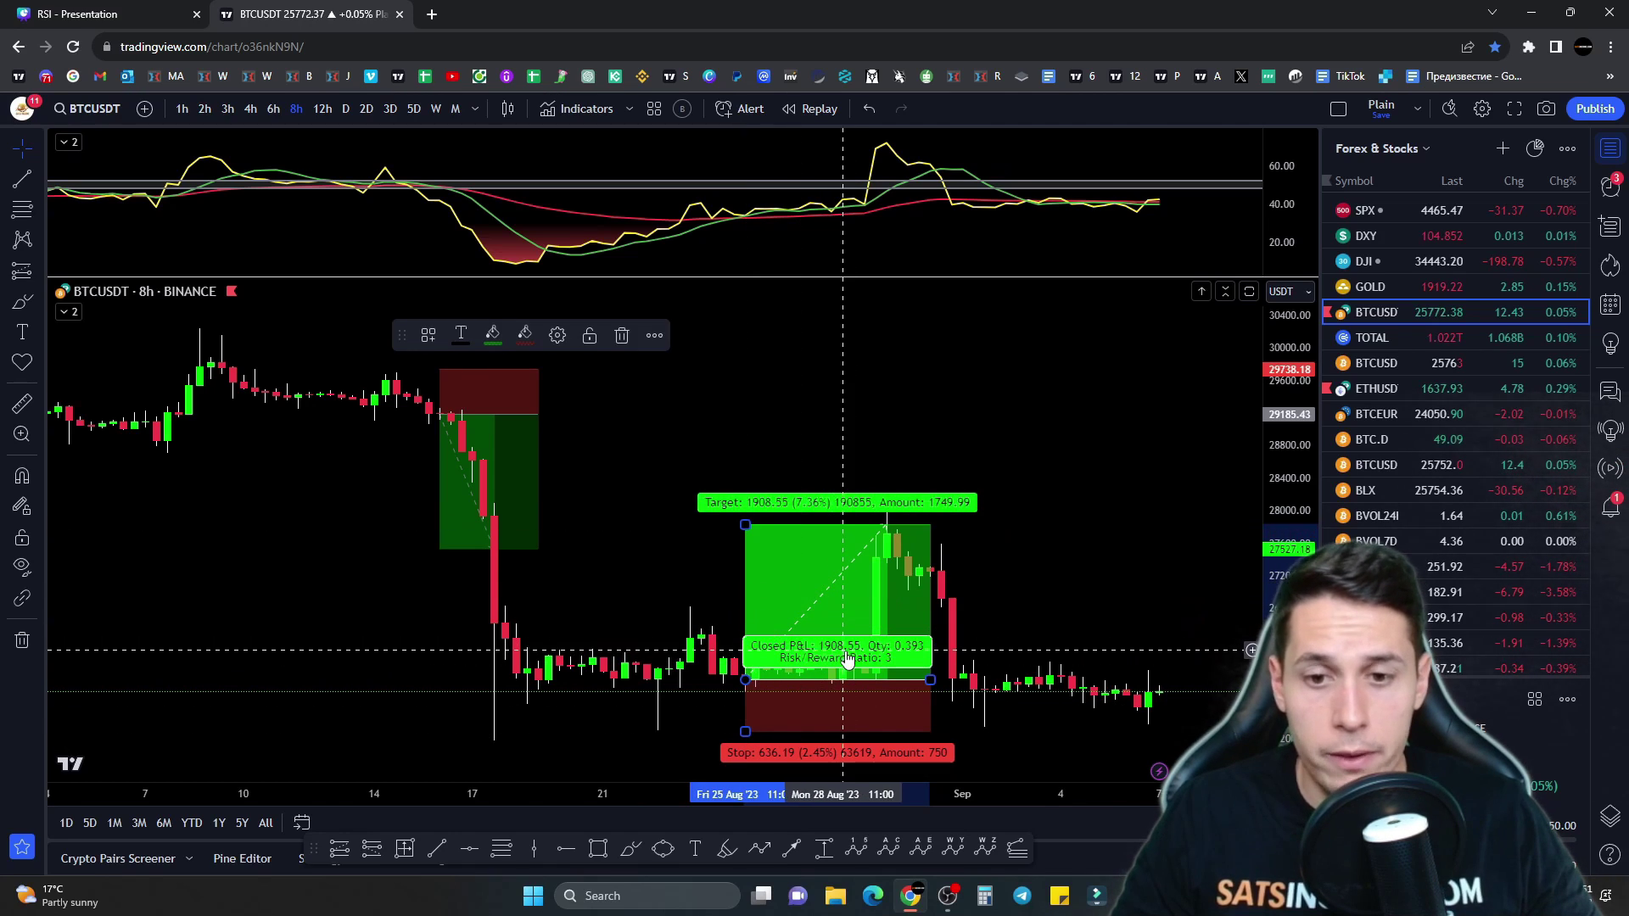
pyautogui.click(1021, 582)
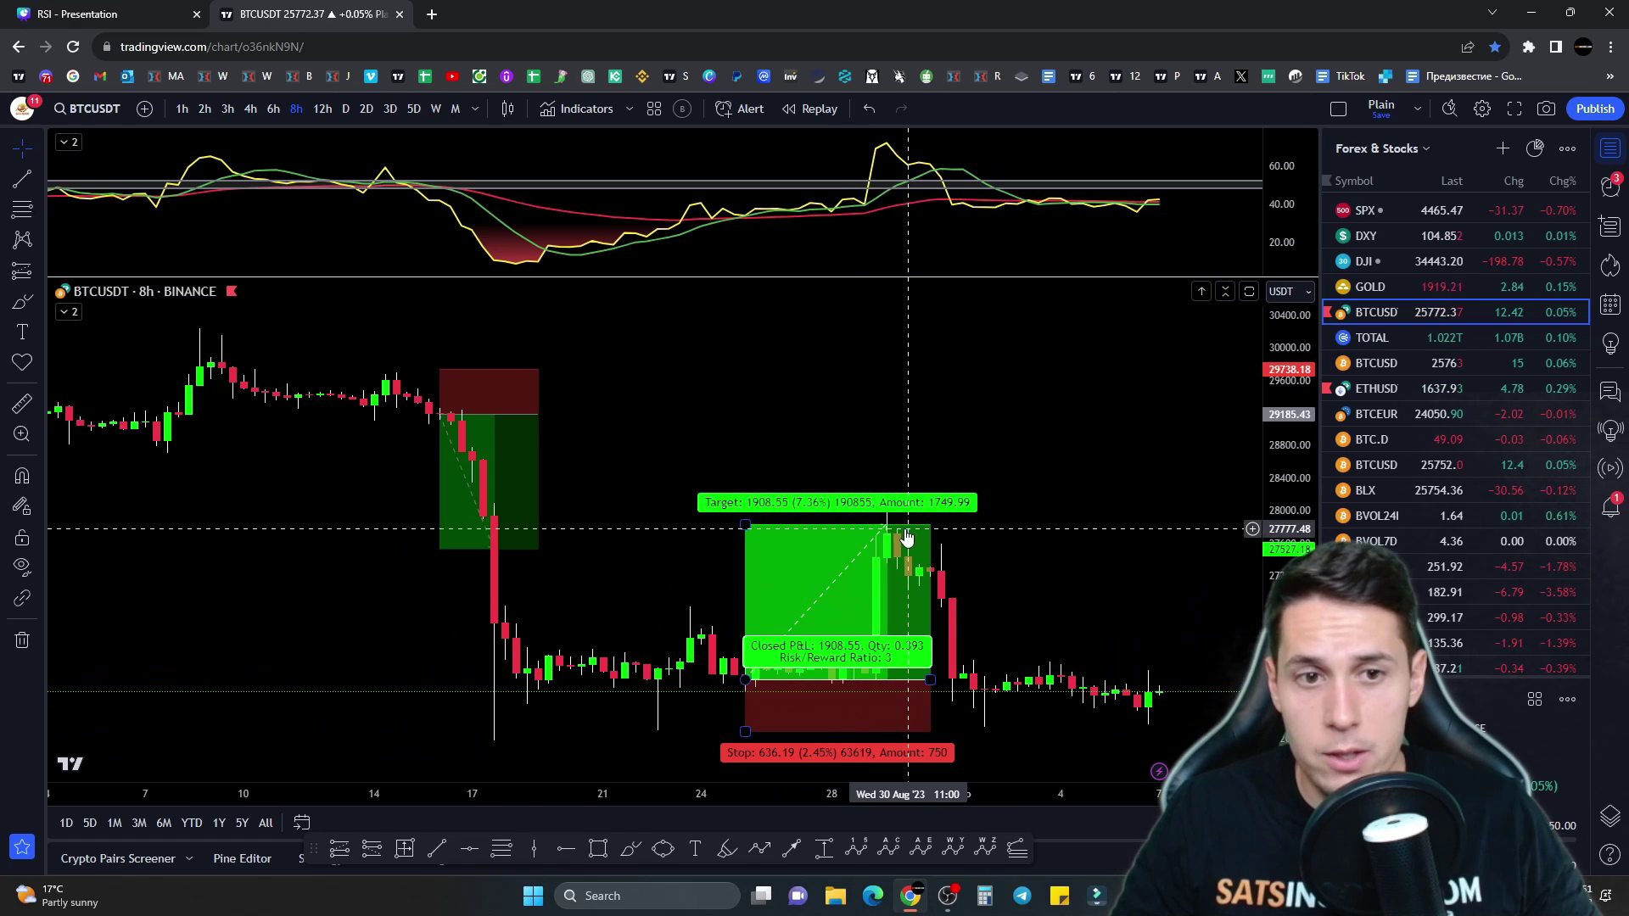
# Step: Unhide the SMA and EMA lines and bring up the SMA line colour choices
pyautogui.click(68, 313)
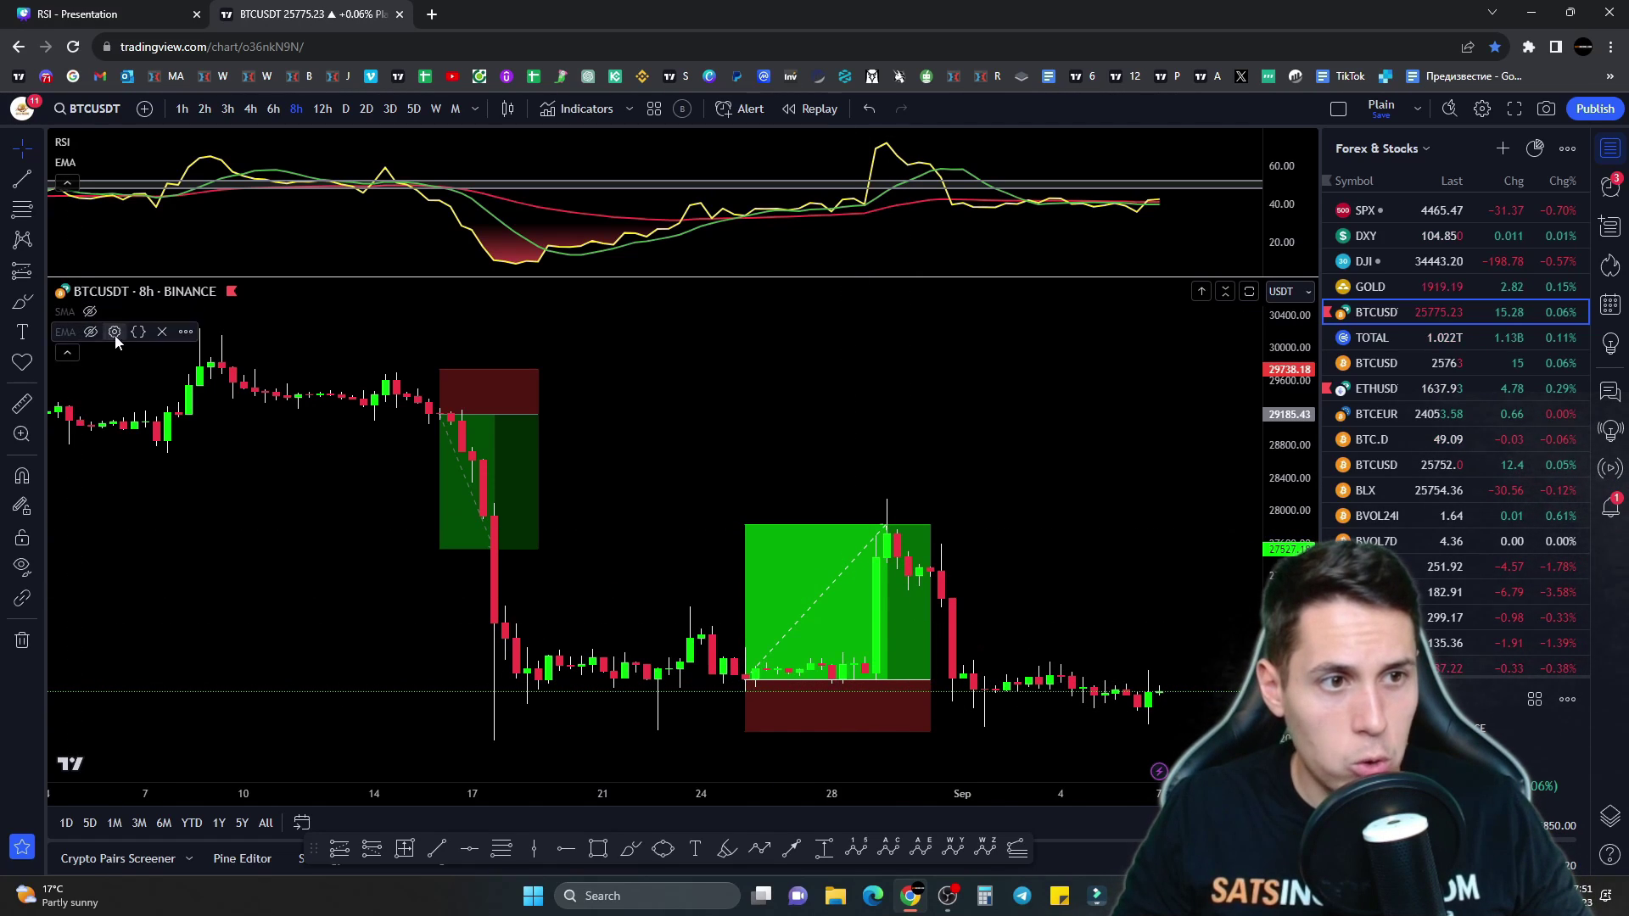
pyautogui.click(114, 314)
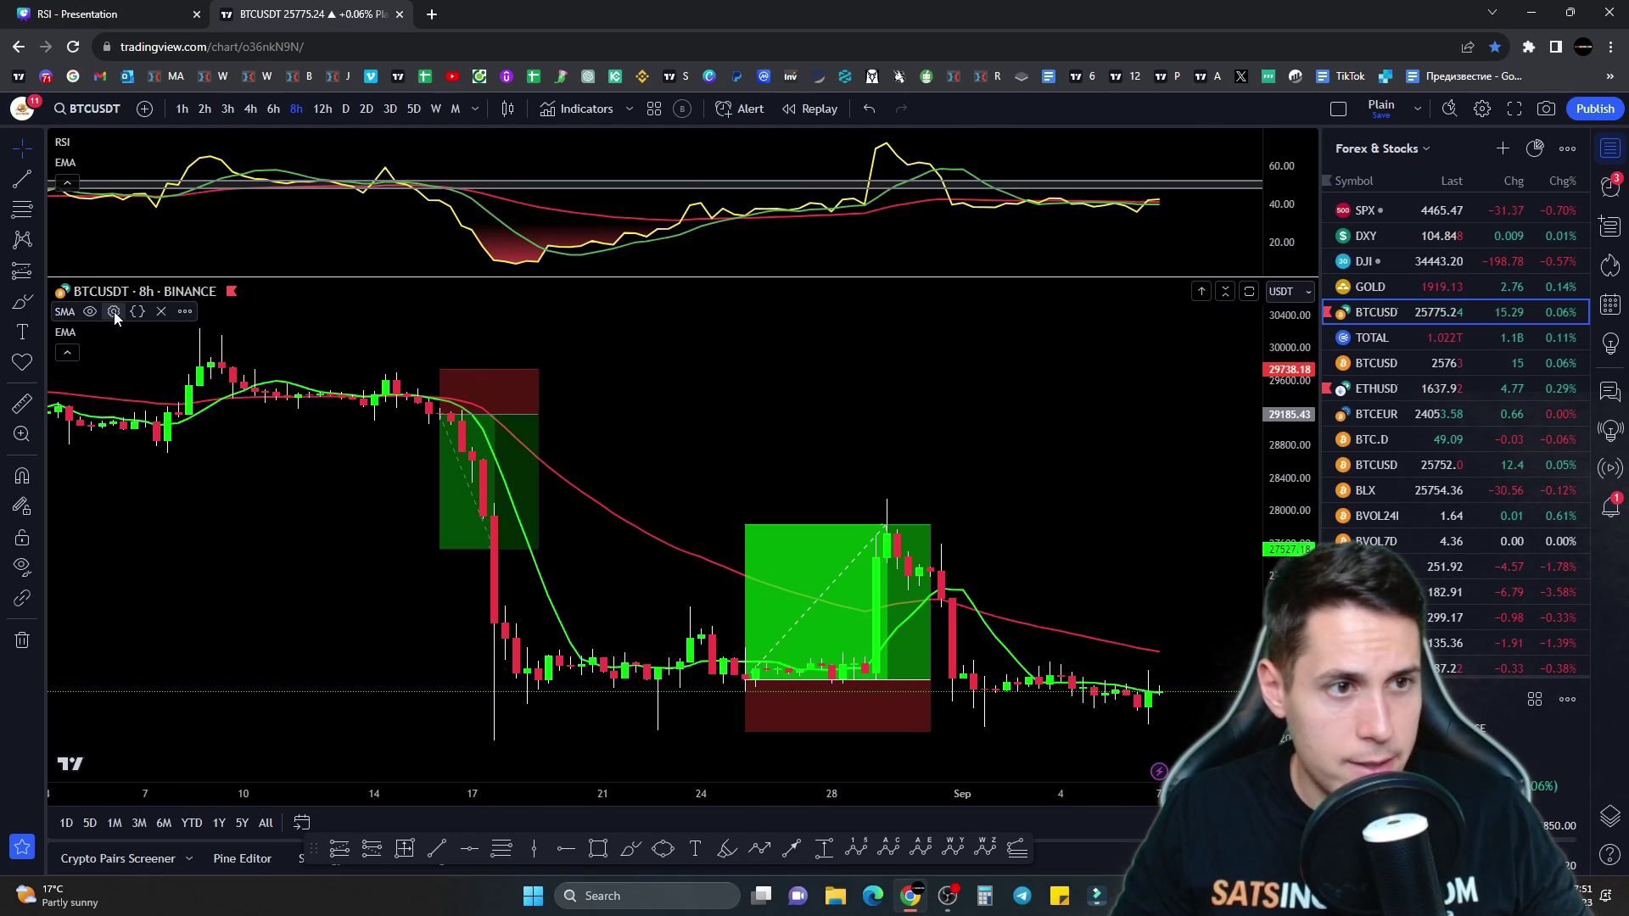
pyautogui.click(115, 312)
pyautogui.click(805, 407)
# Step: Make the SMA line red with a length of 200
pyautogui.click(814, 462)
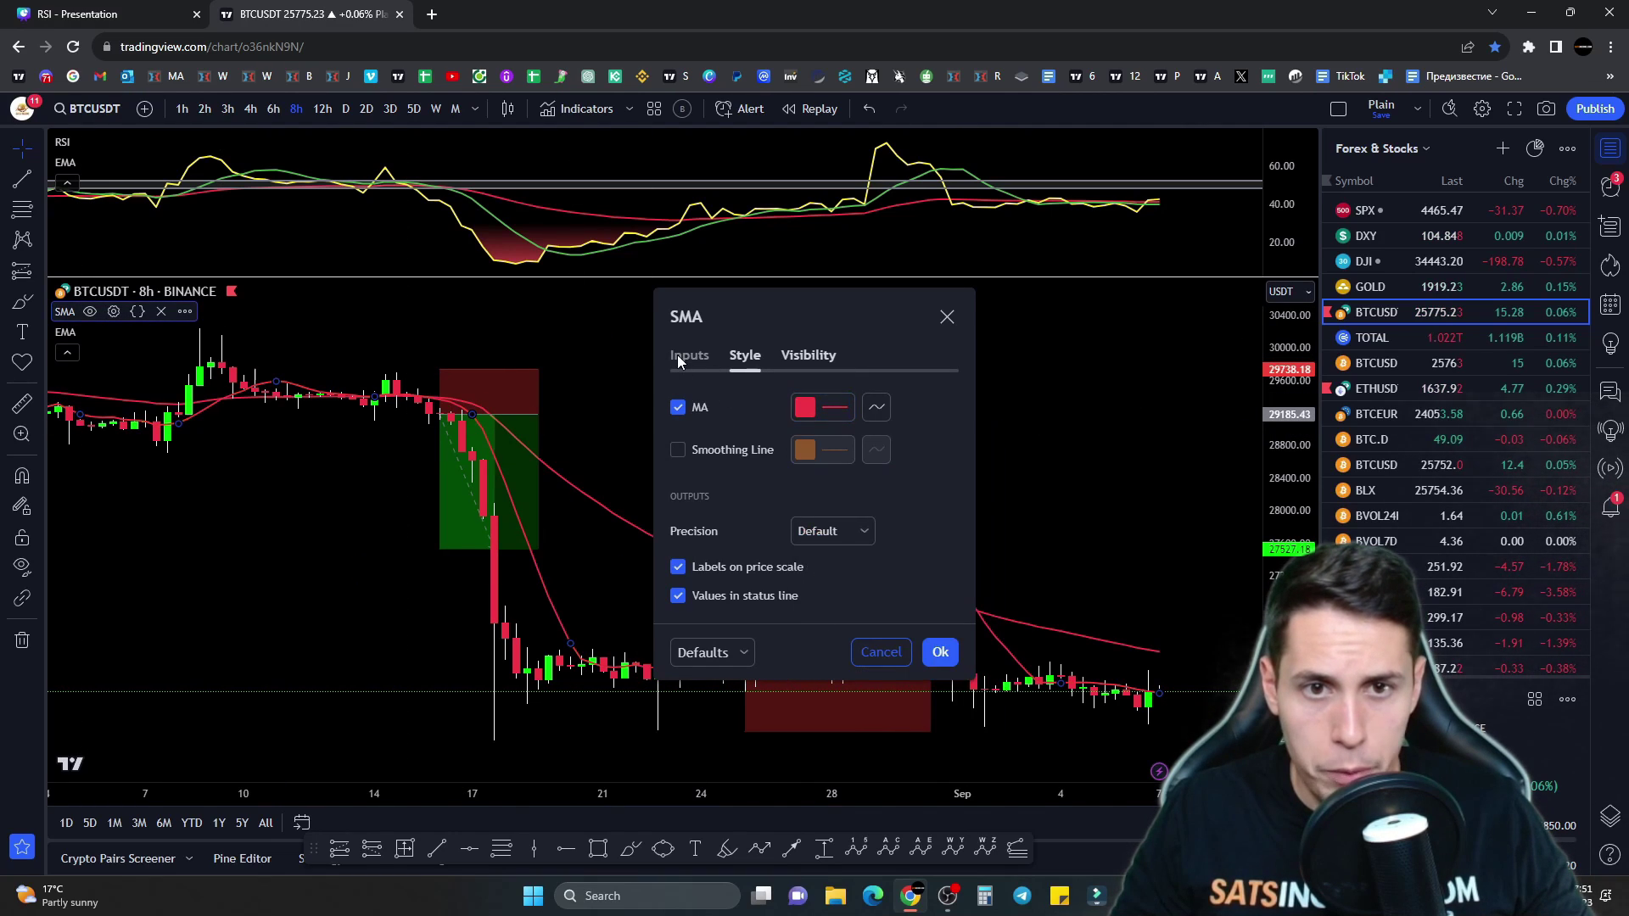
pyautogui.click(683, 358)
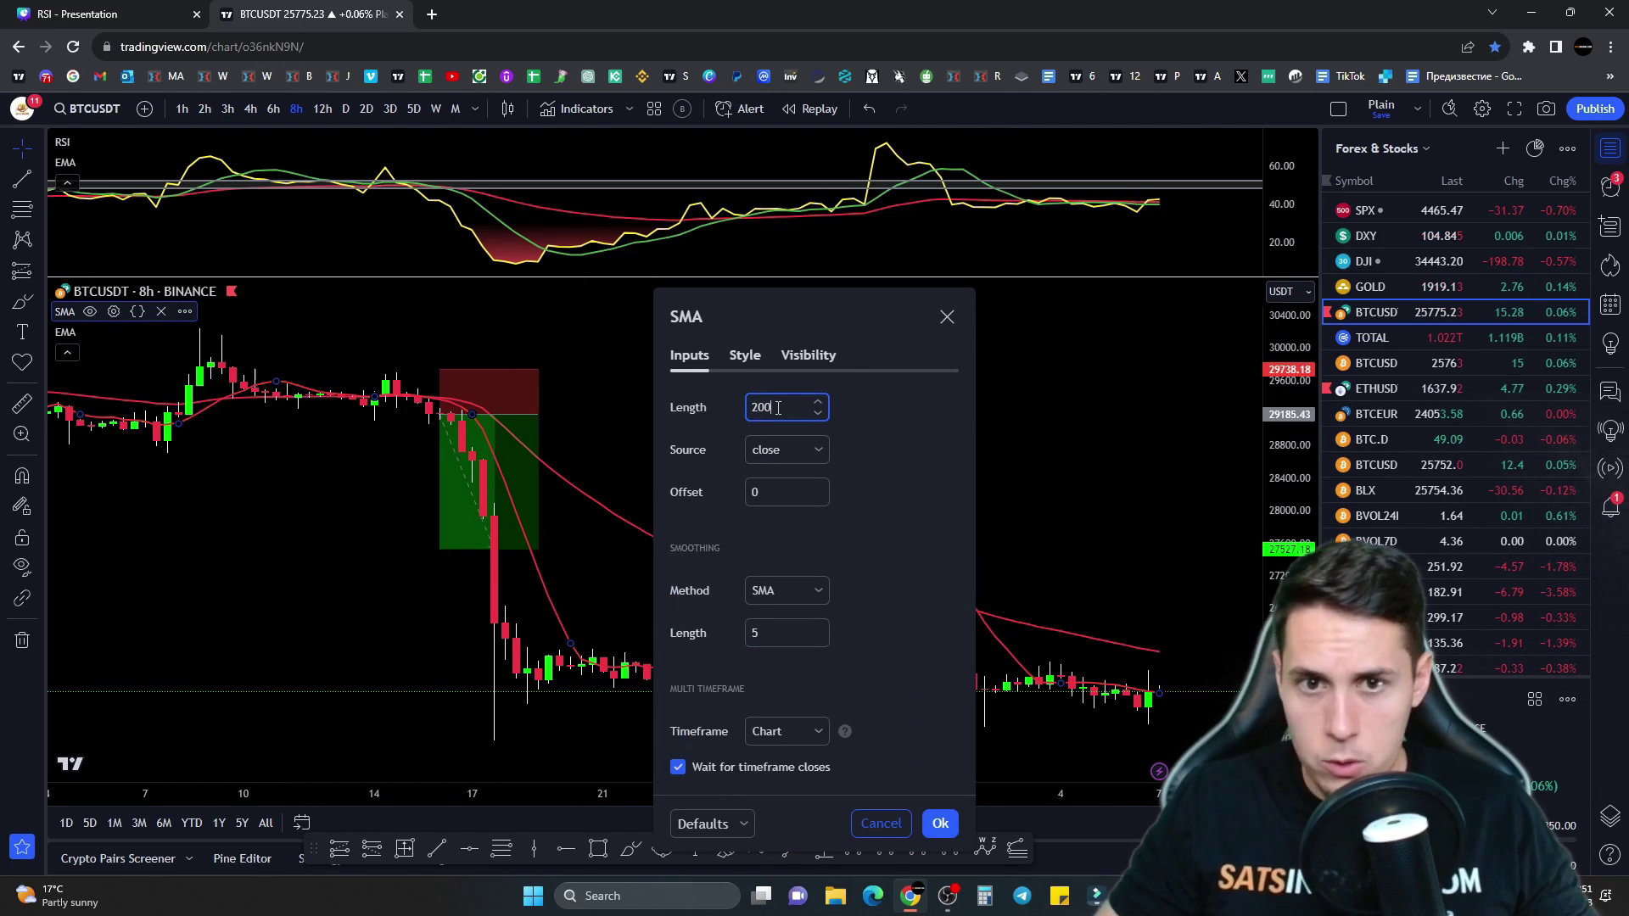
pyautogui.click(941, 824)
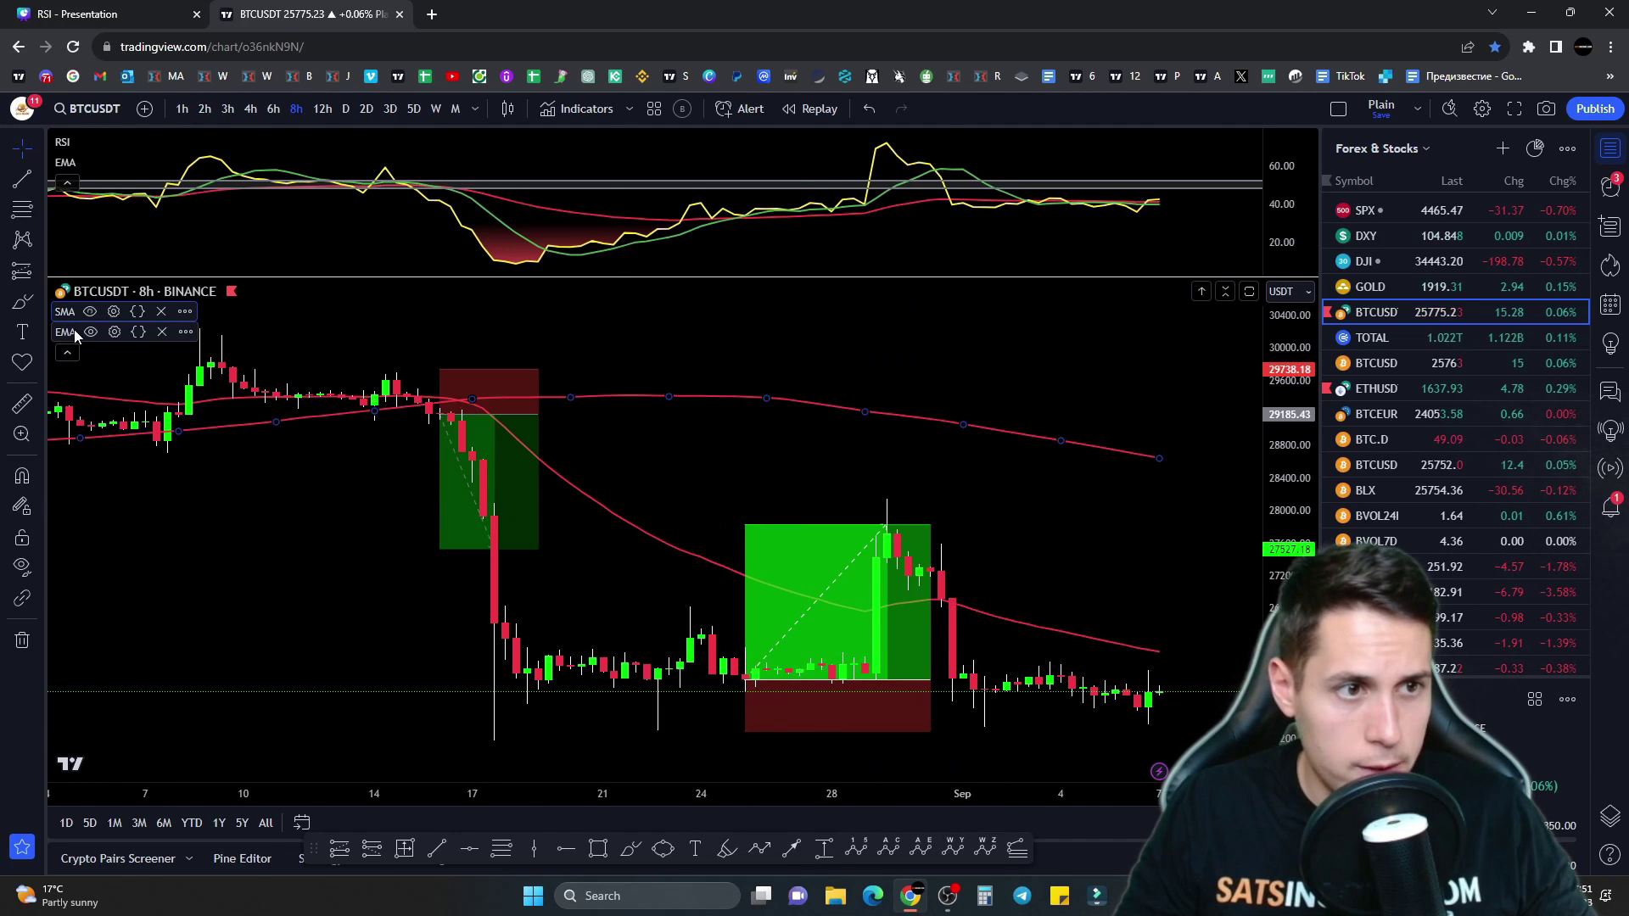
# Step: Change the EMA length to 200 on the price chart
pyautogui.click(114, 332)
pyautogui.doubleClick(778, 324)
pyautogui.write('200')
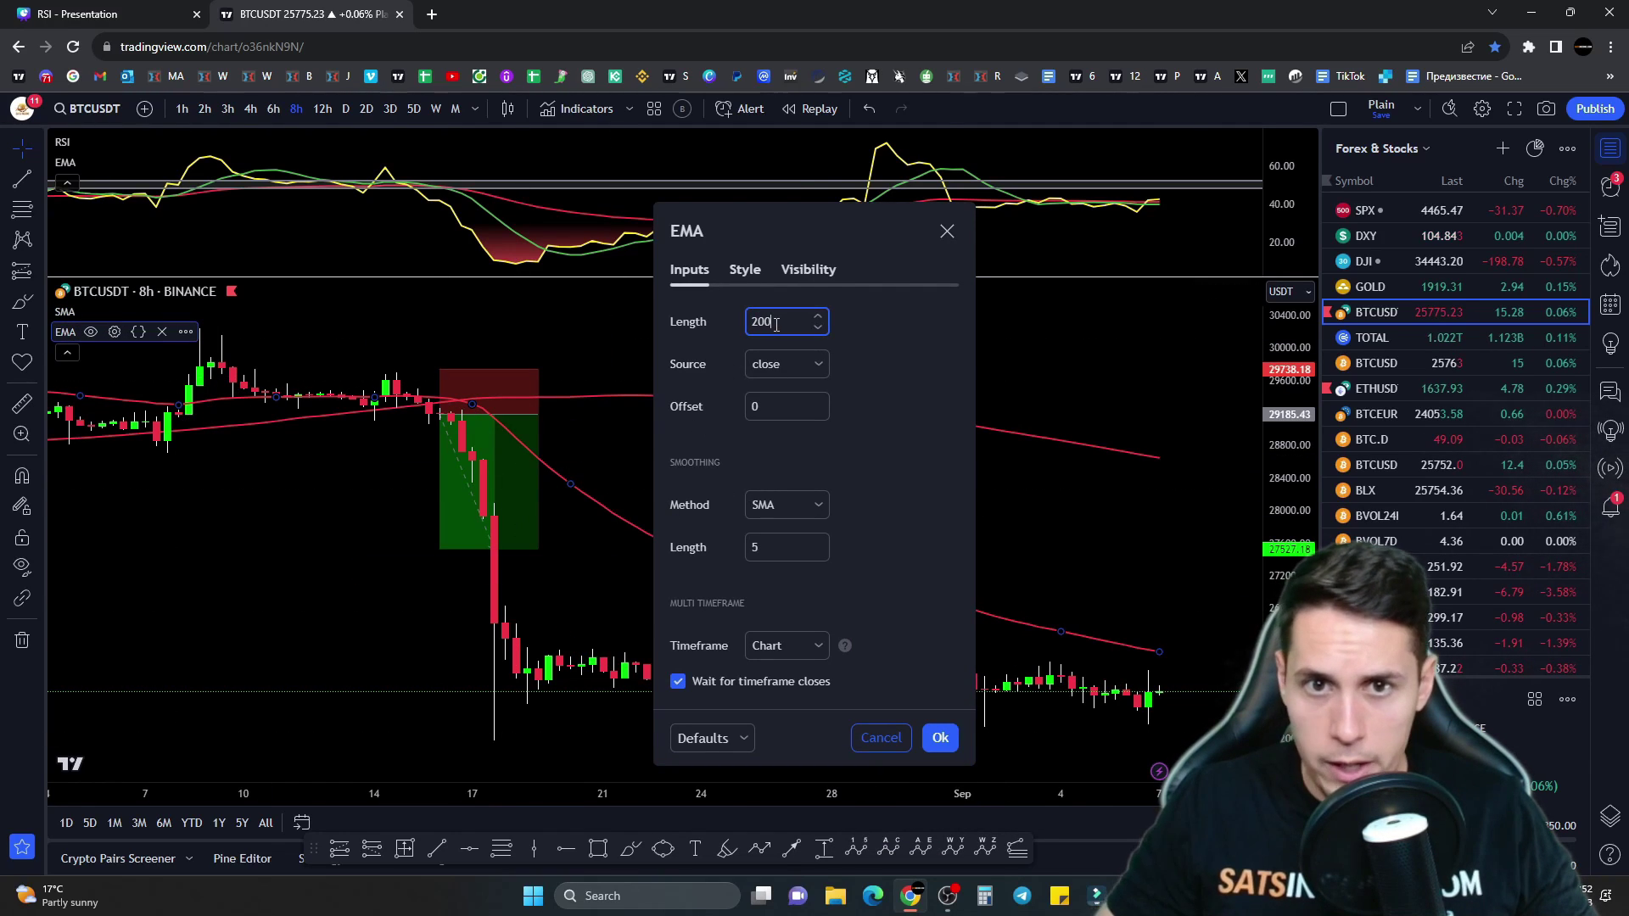
pyautogui.click(940, 738)
pyautogui.scroll(-3, 781, 509)
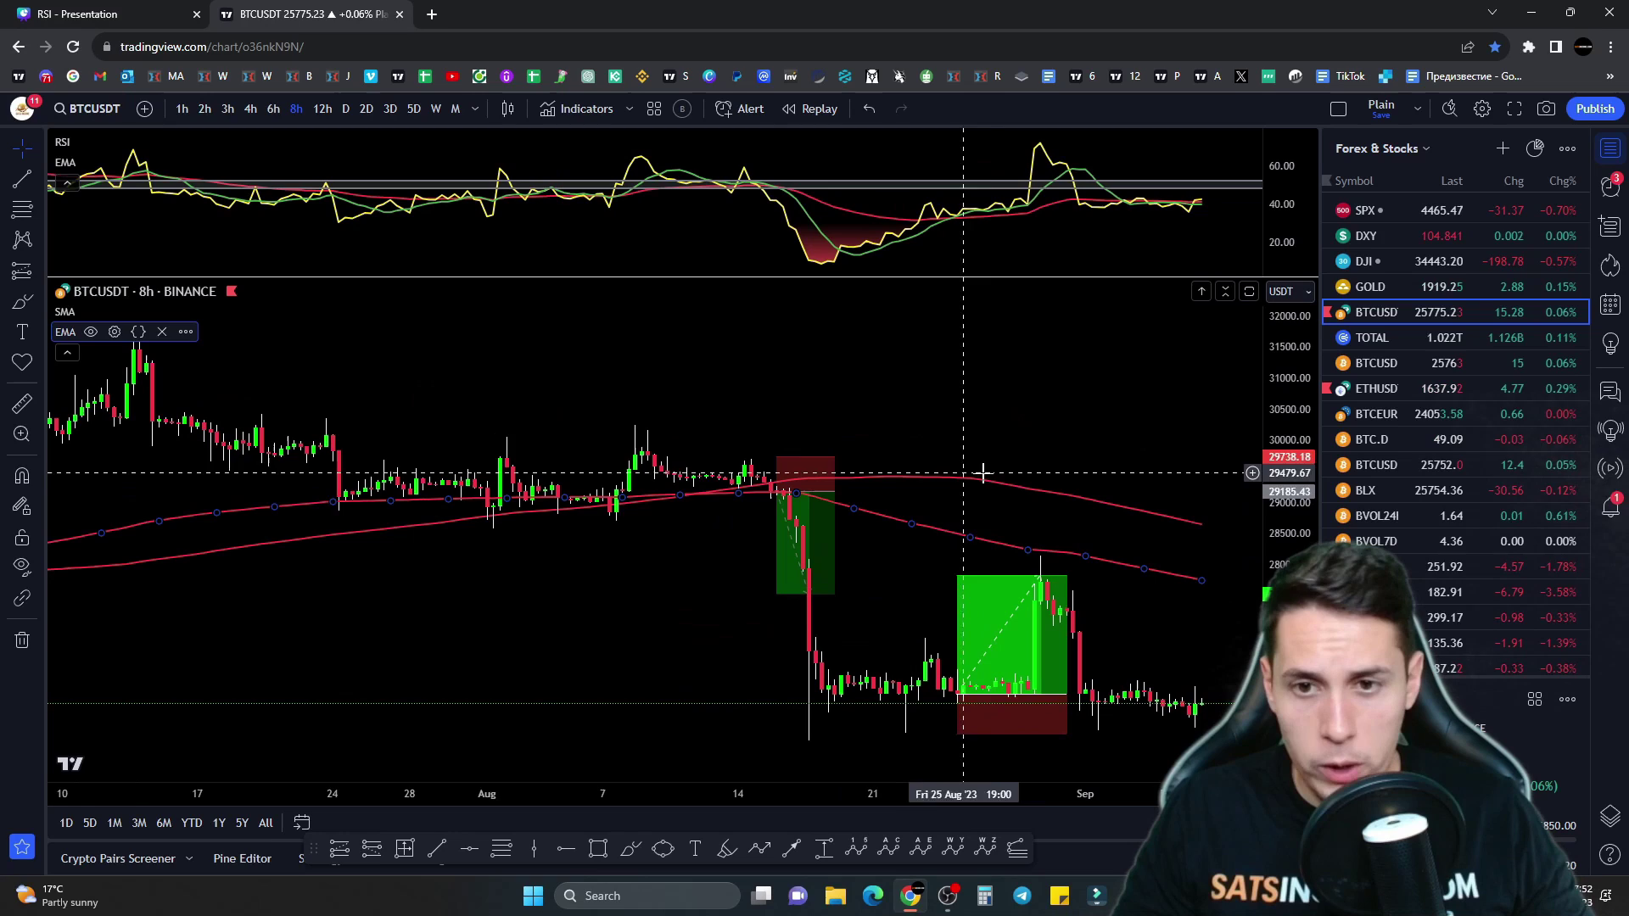
pyautogui.moveTo(982, 473)
pyautogui.mouseDown()
pyautogui.moveTo(899, 421)
pyautogui.moveTo(843, 469)
pyautogui.mouseUp()
pyautogui.moveTo(723, 532)
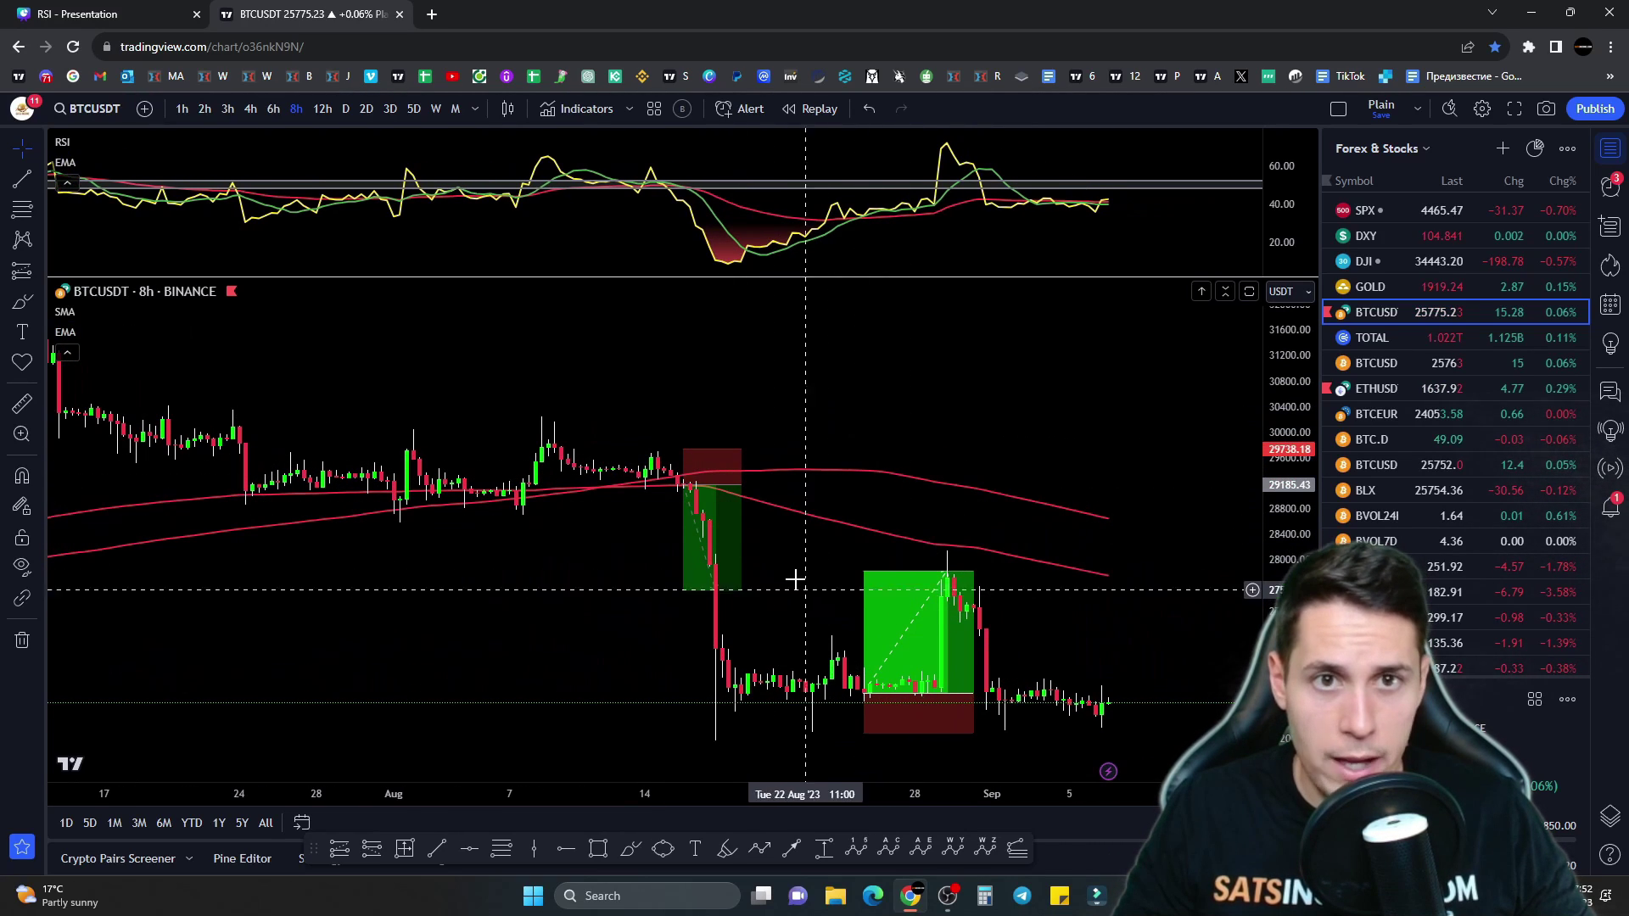
pyautogui.scroll(-2, 949, 641)
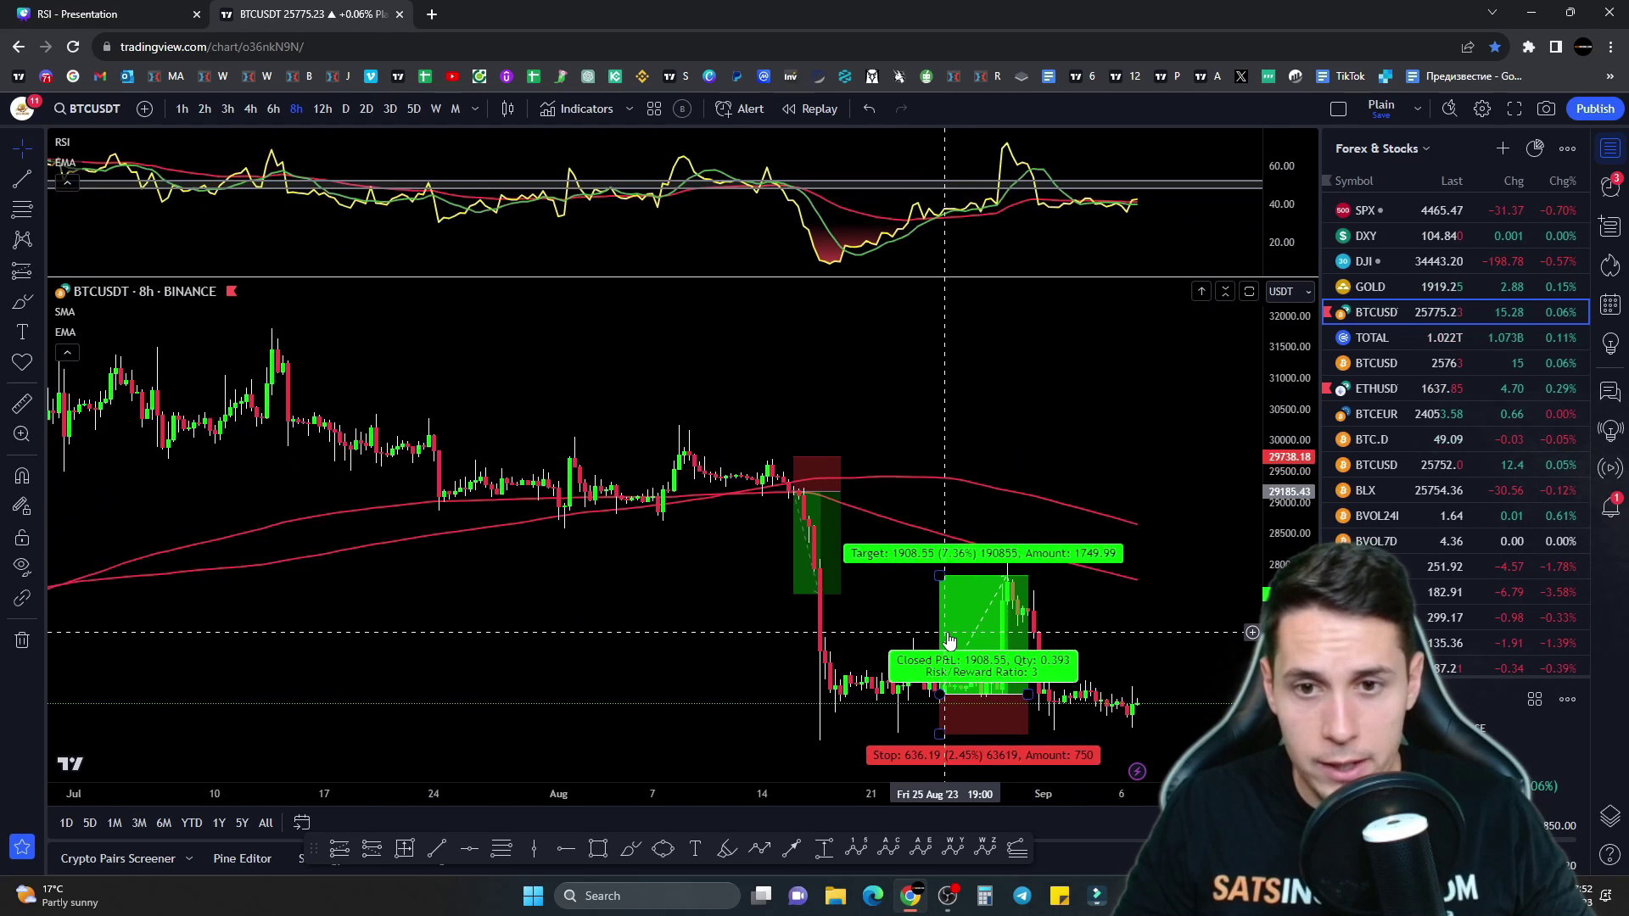
pyautogui.scroll(-2, 556, 504)
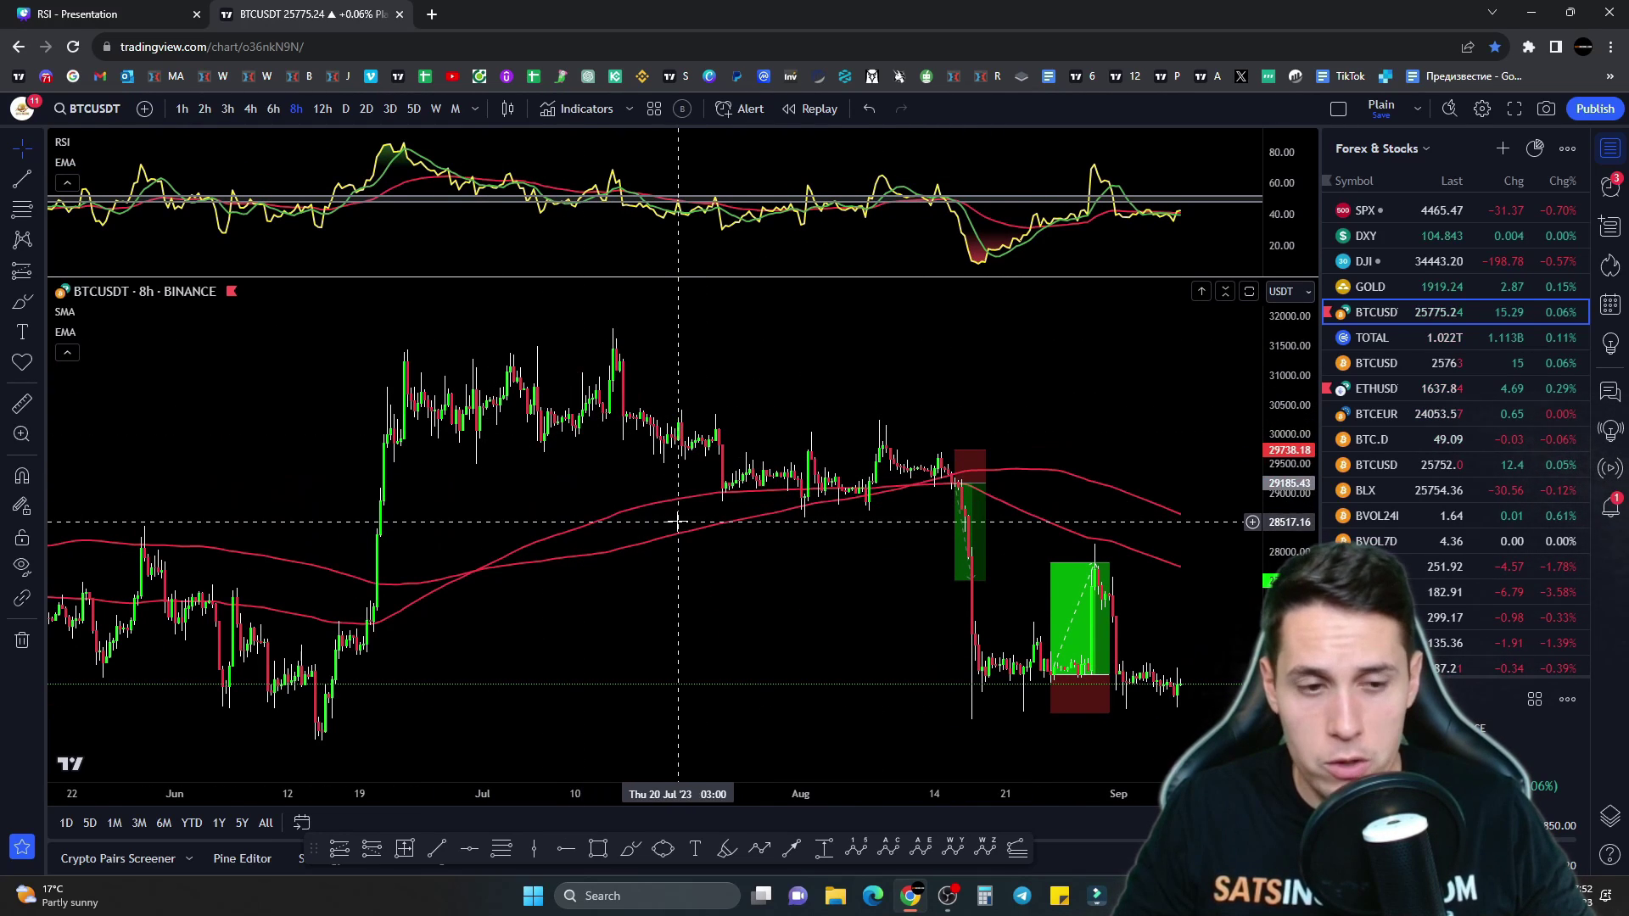
pyautogui.scroll(-2, 473, 563)
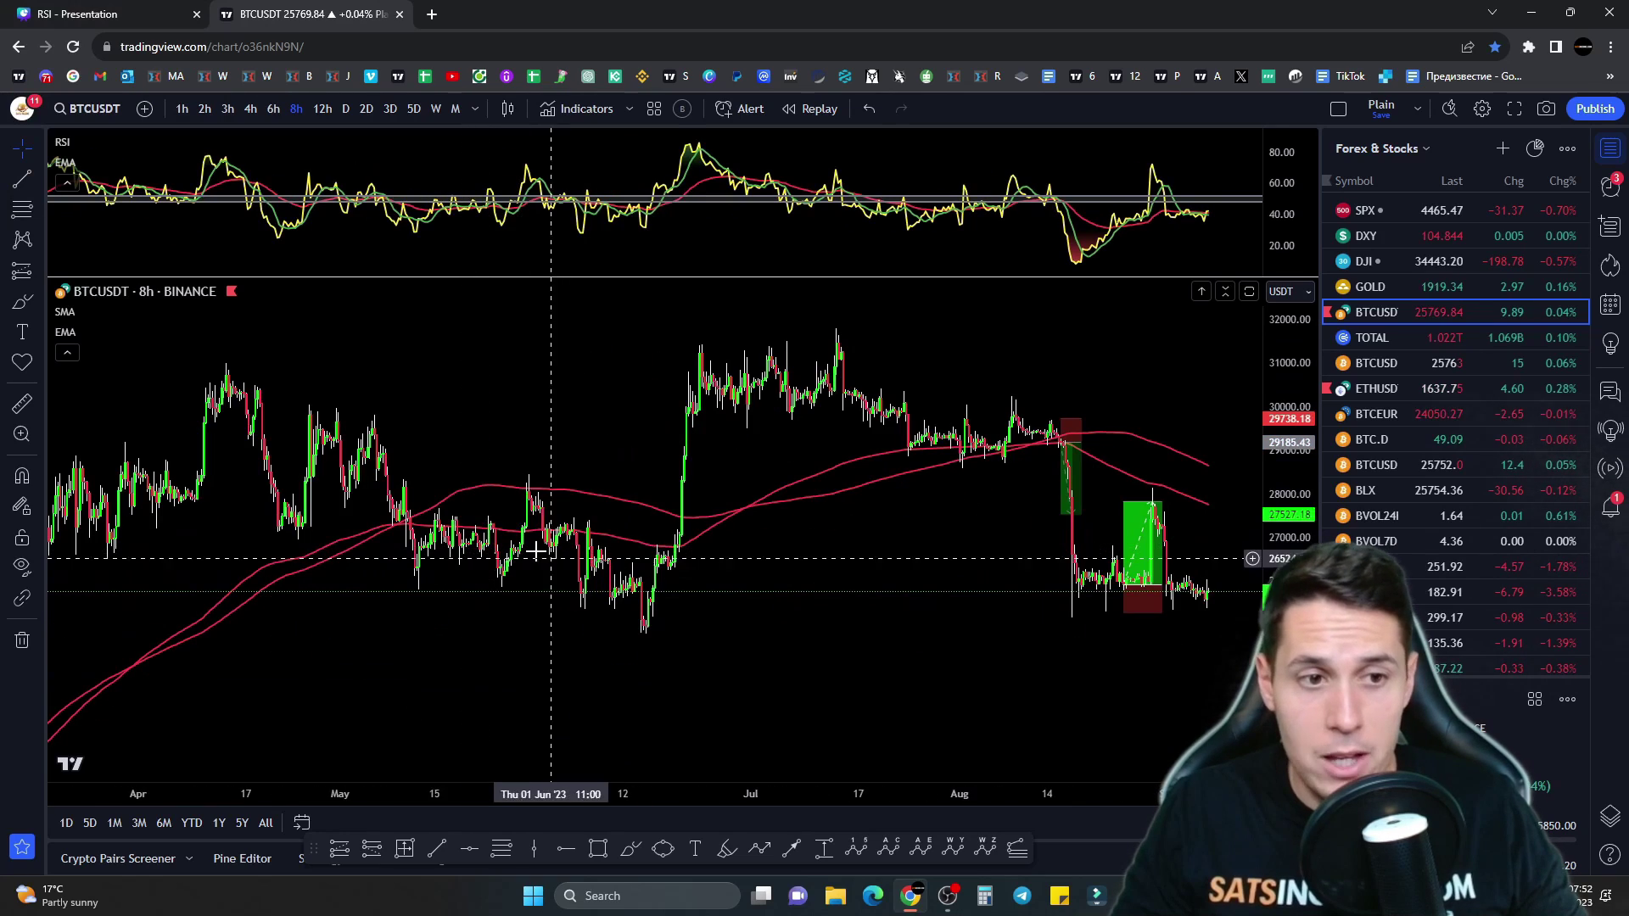
pyautogui.scroll(-2, 476, 540)
pyautogui.scroll(-2, 476, 540)
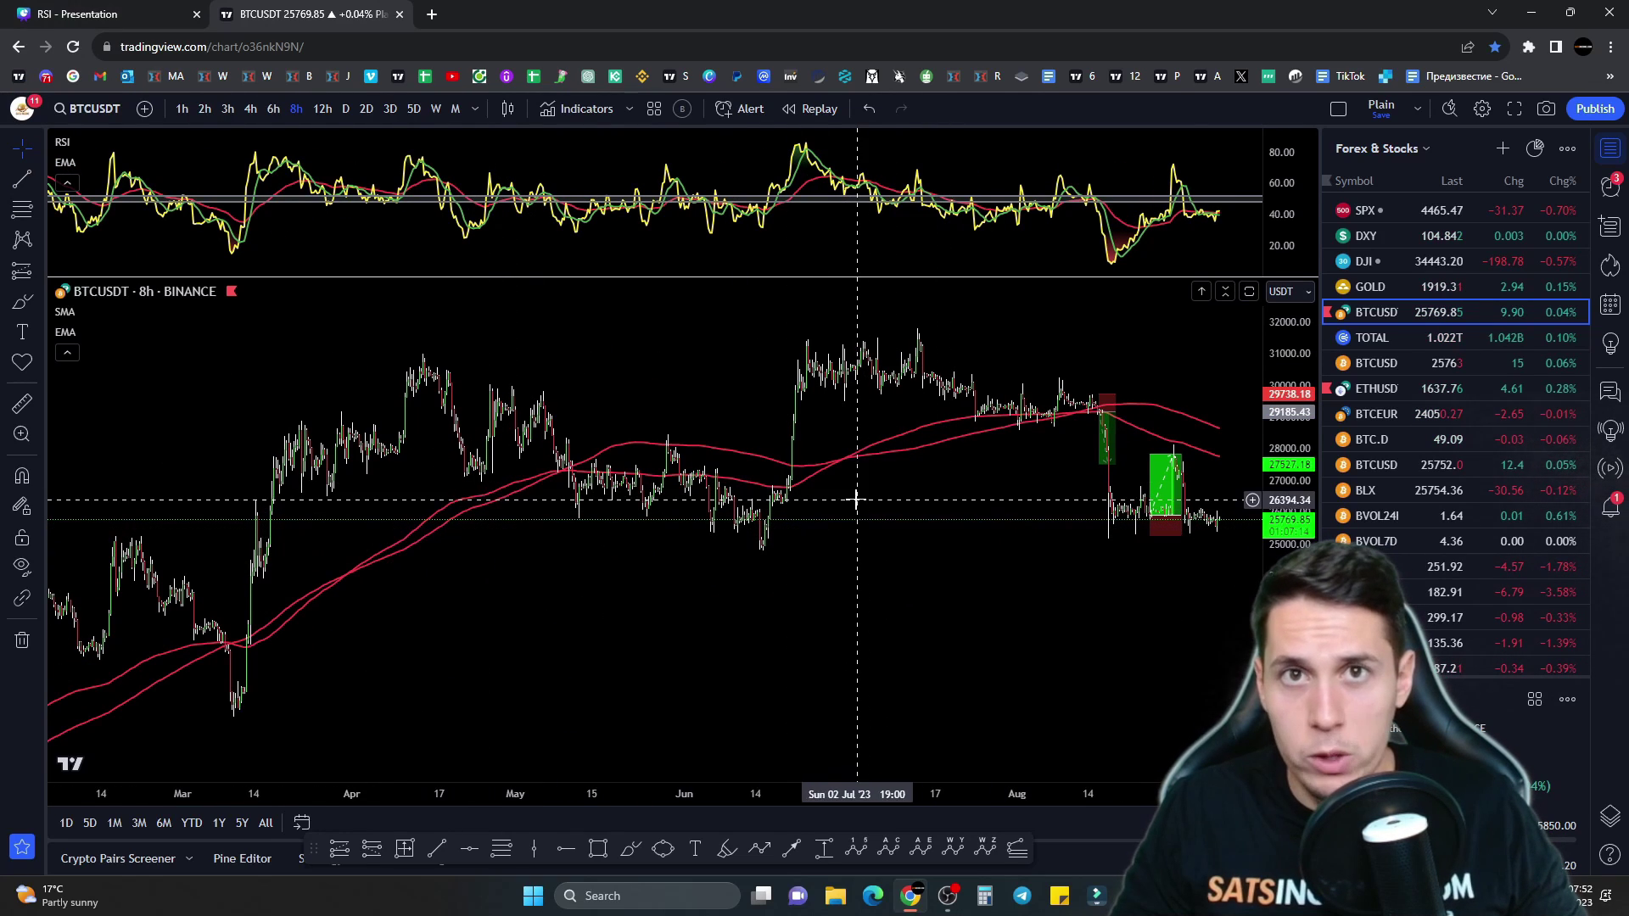
pyautogui.scroll(5, 851, 512)
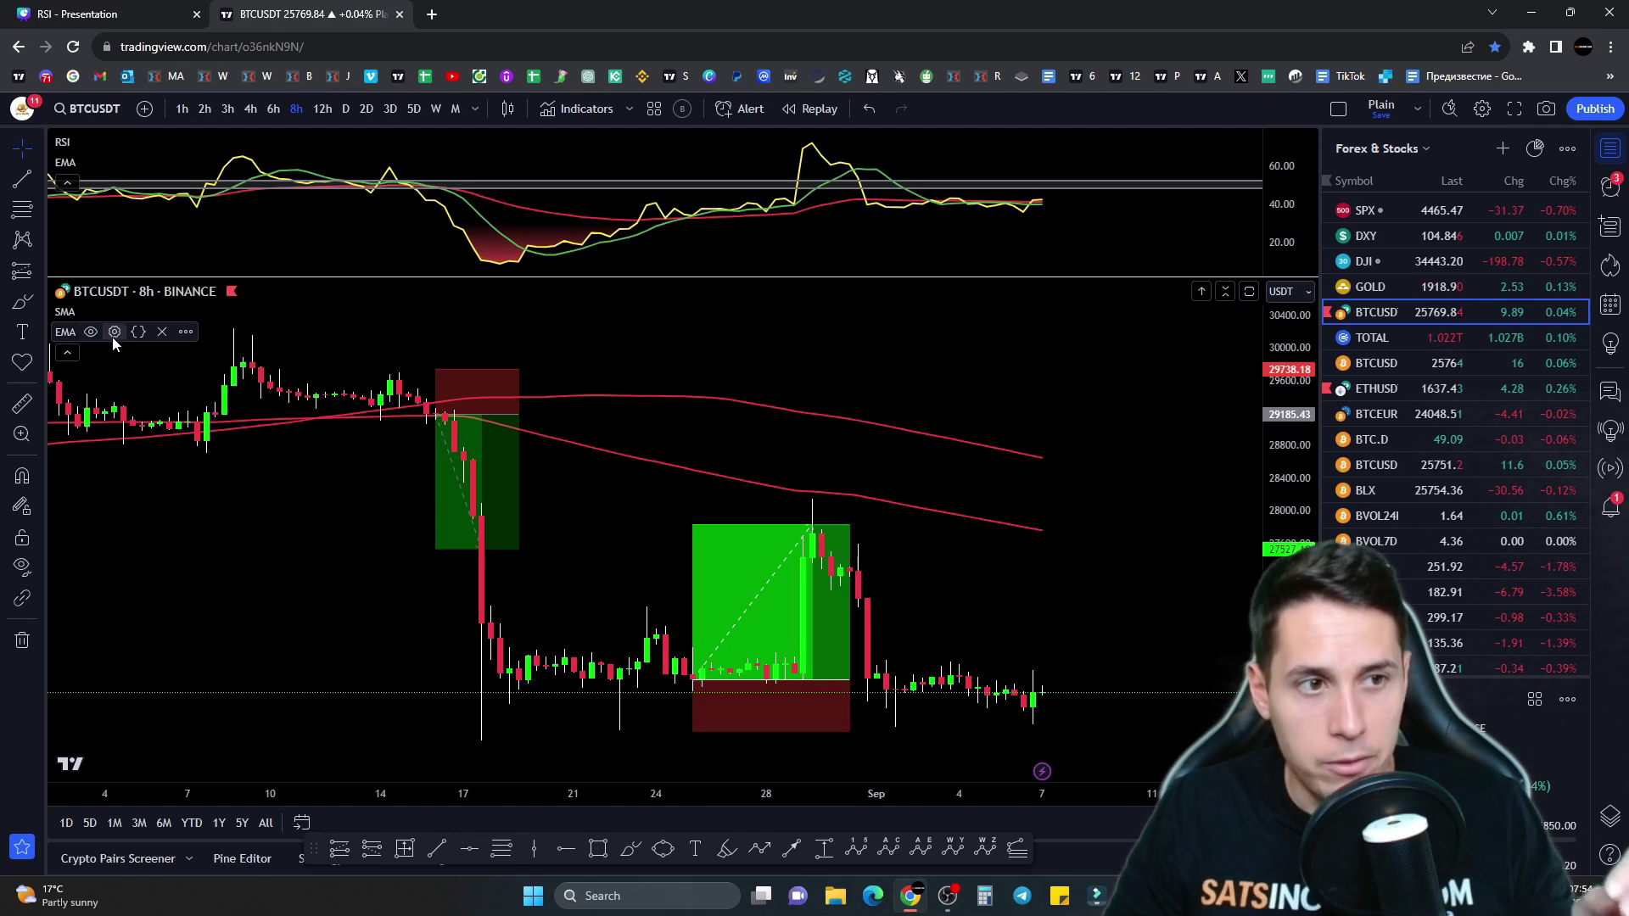
# Step: Hide the EMA and SMA lines, then uncheck the RSI line and RSI-based MA in RSI Style
pyautogui.click(91, 332)
pyautogui.click(91, 312)
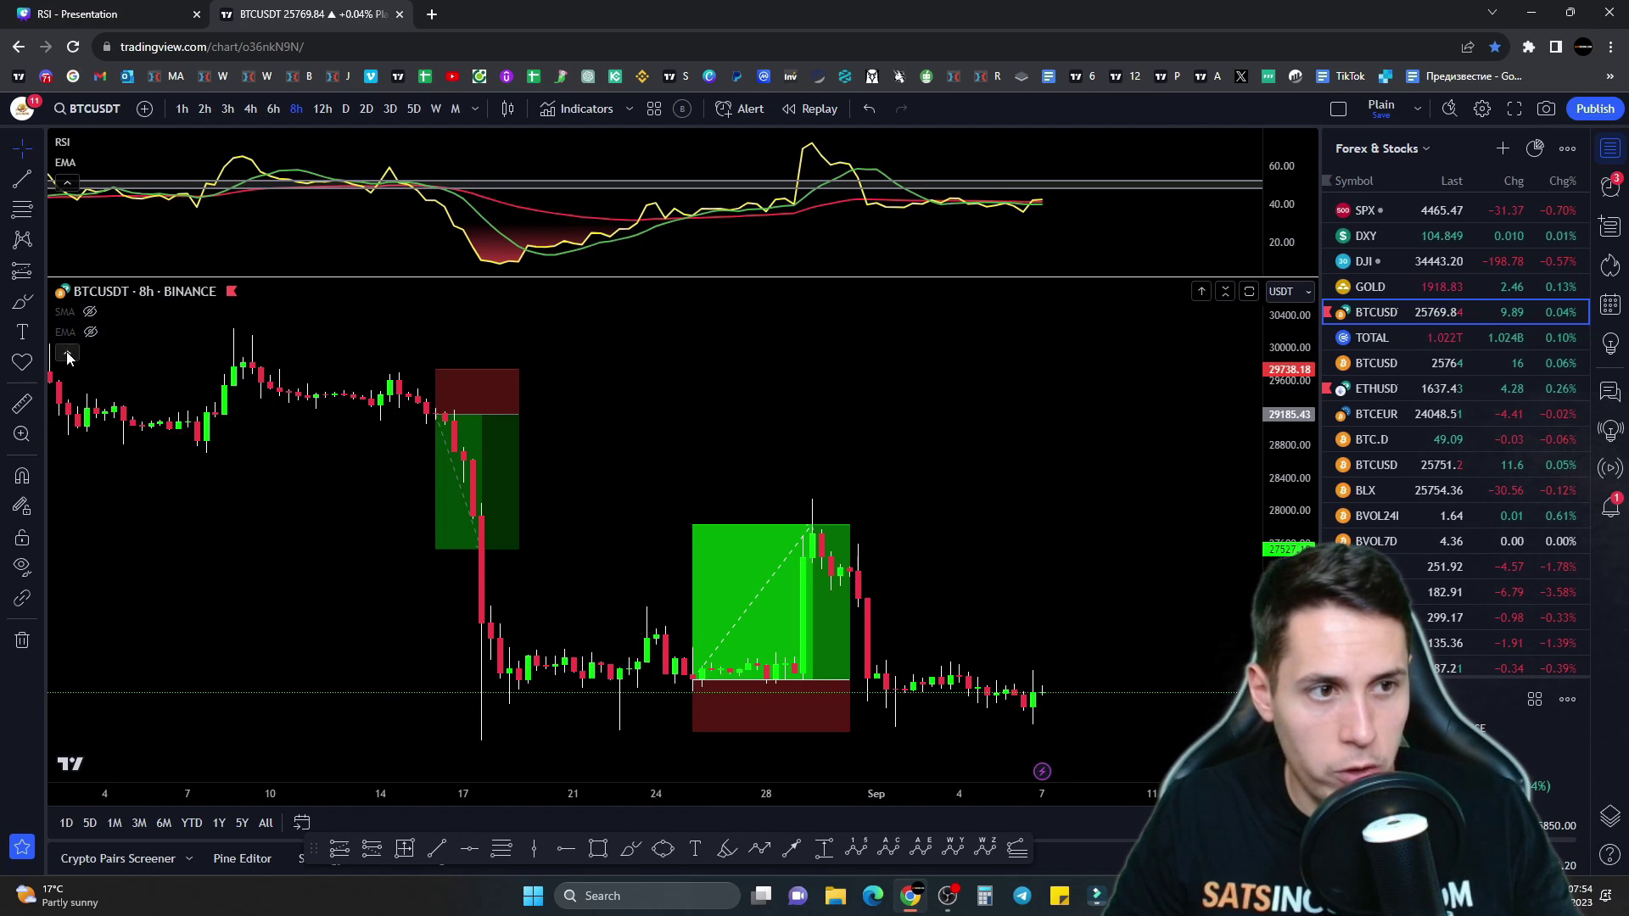
pyautogui.click(108, 141)
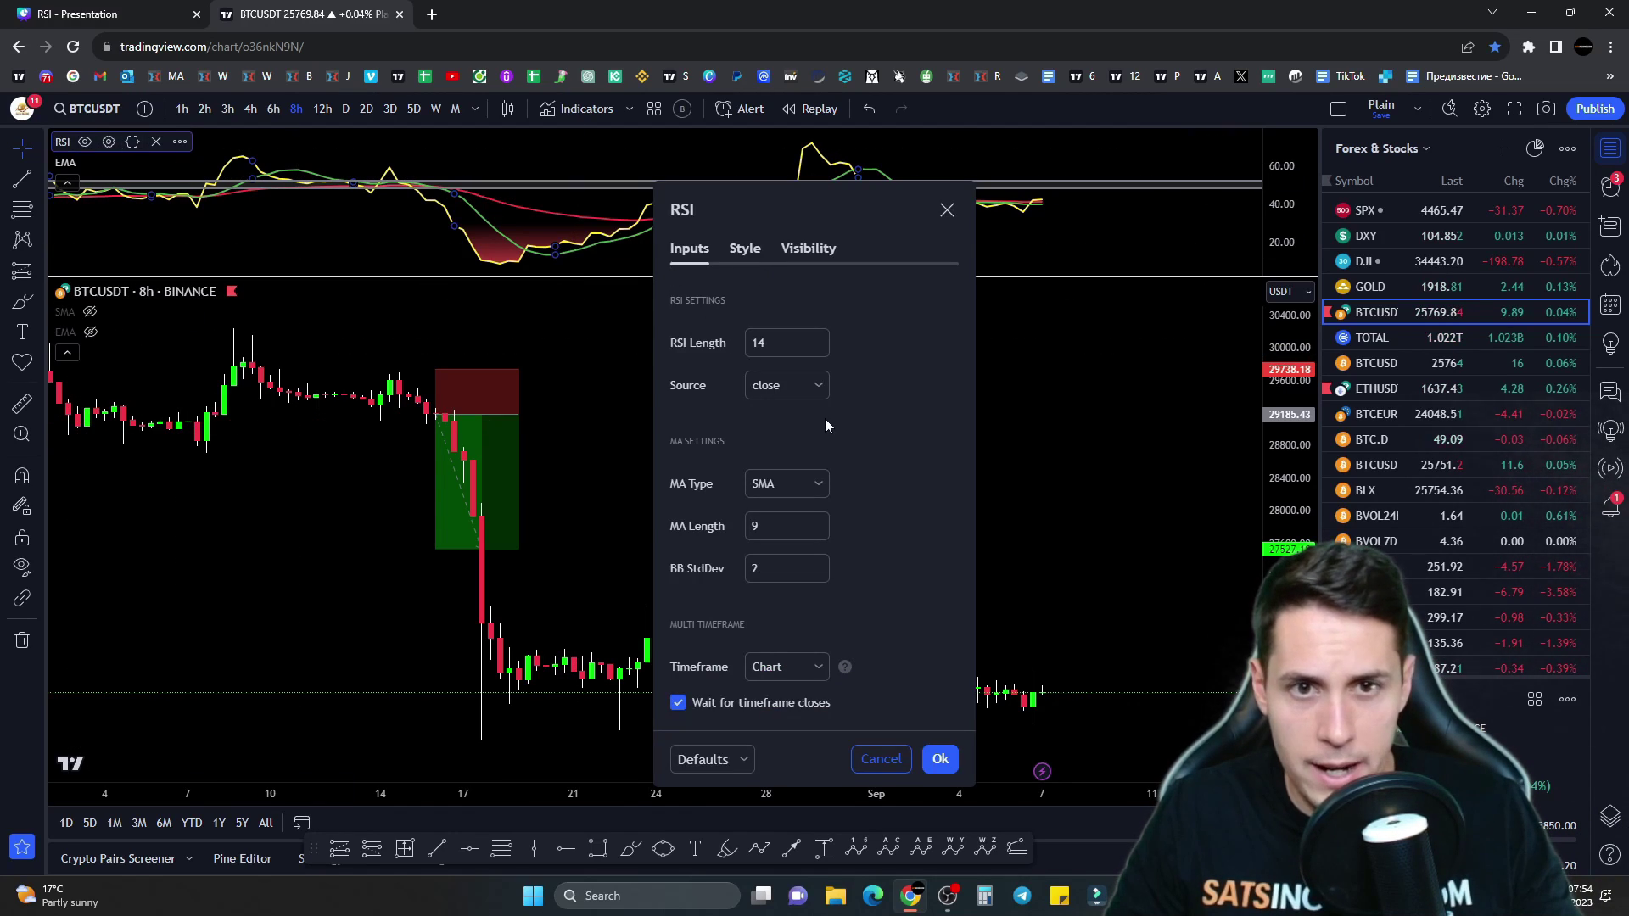
pyautogui.click(745, 248)
pyautogui.click(678, 230)
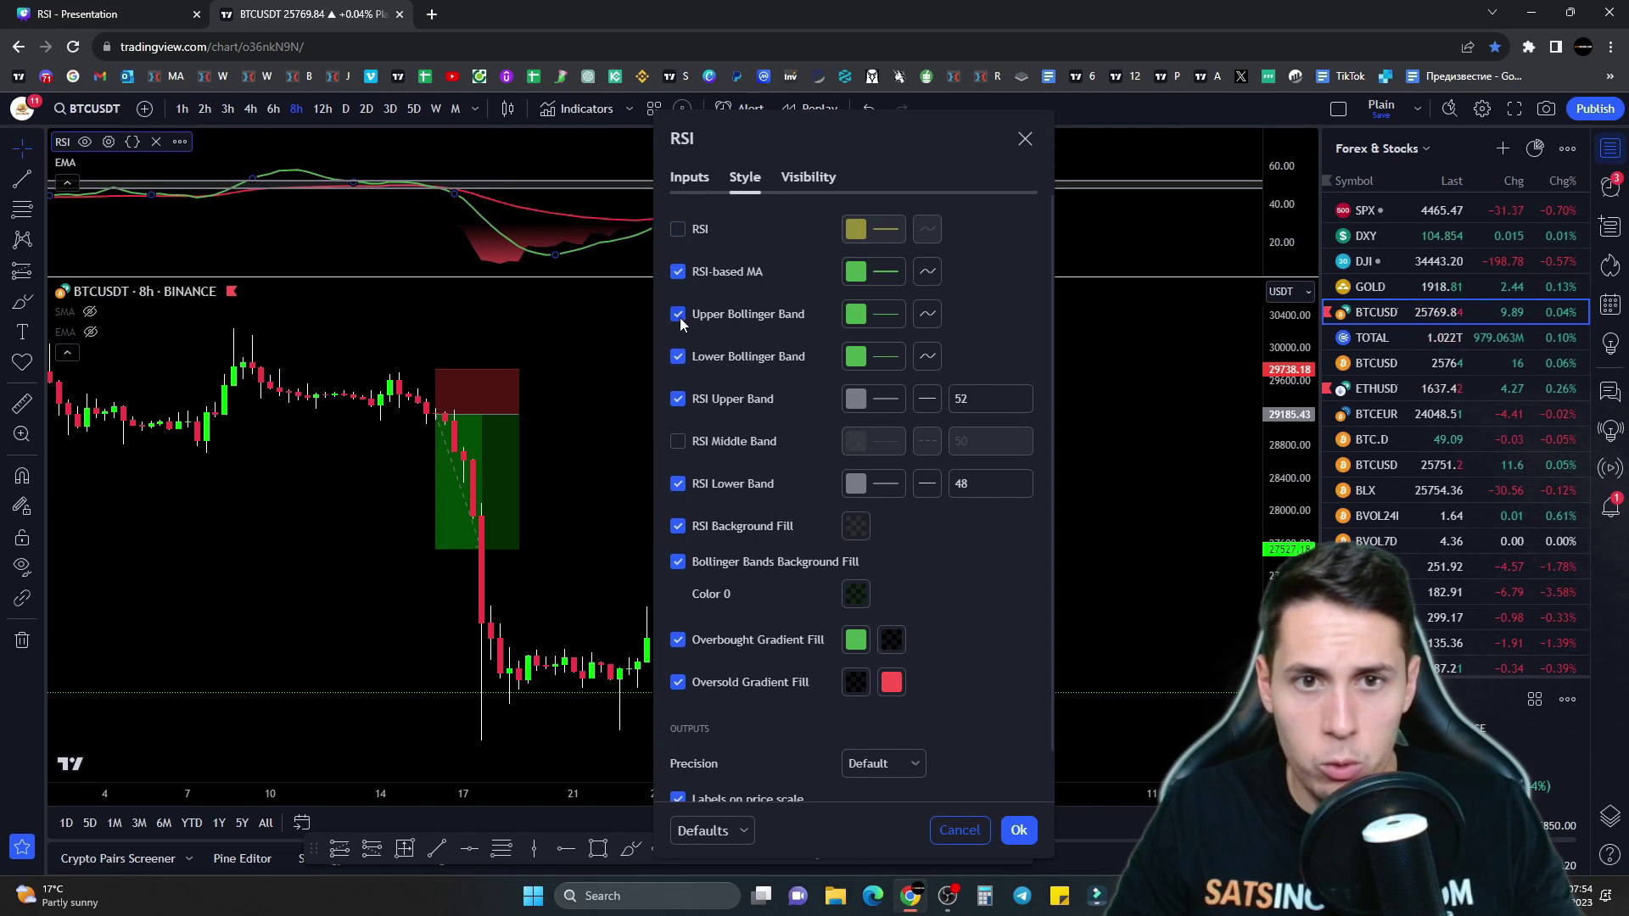
pyautogui.click(677, 273)
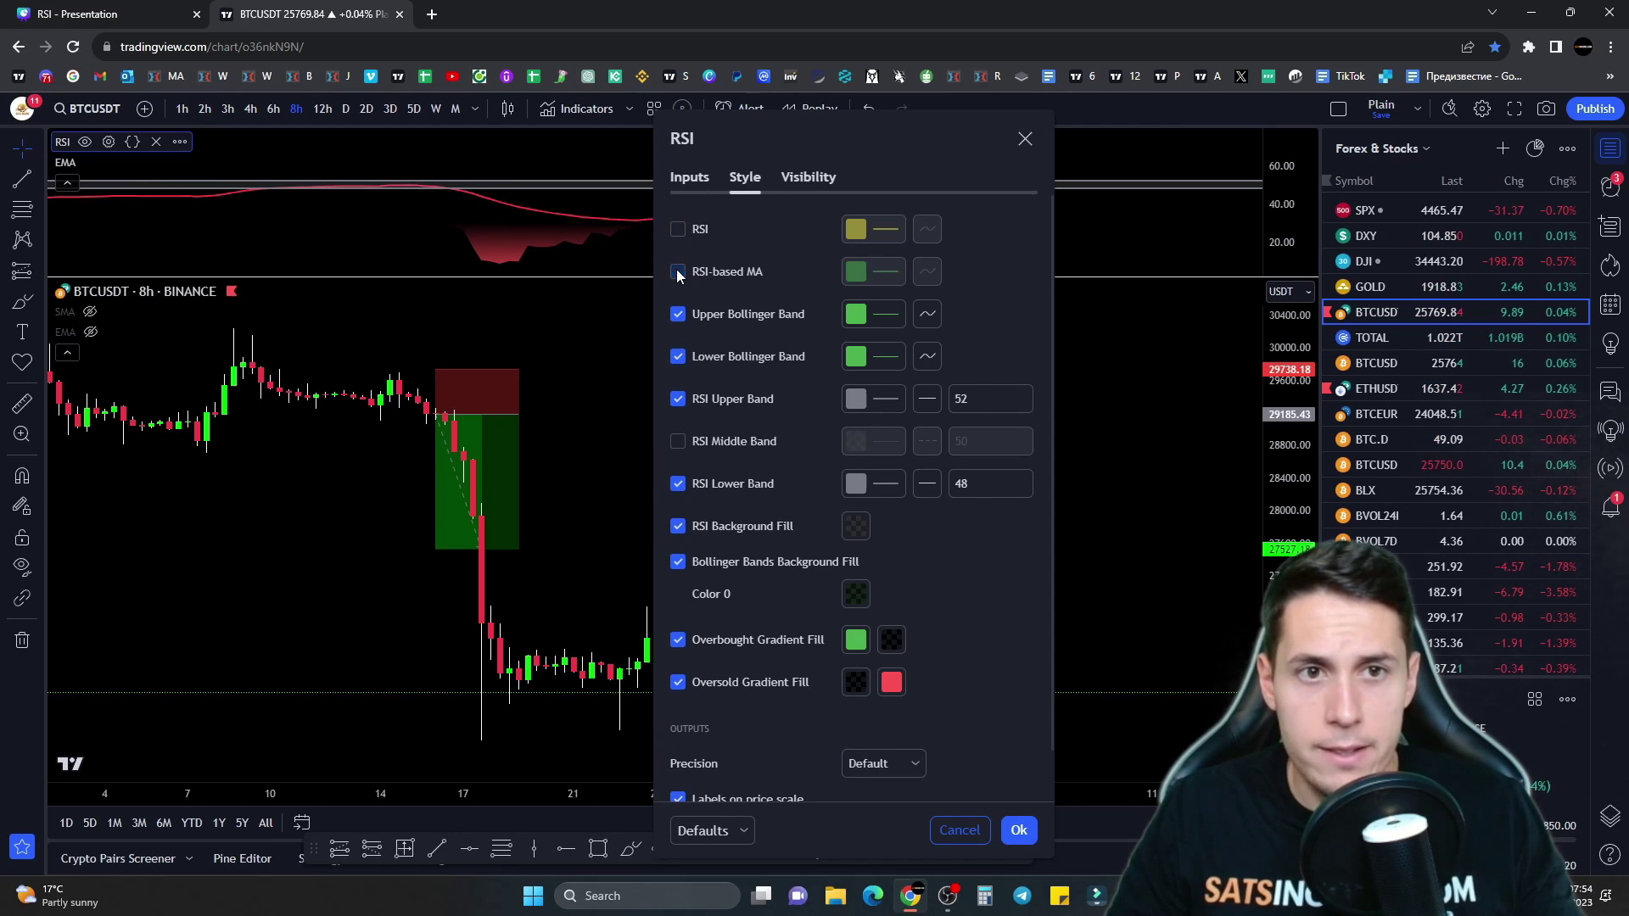
pyautogui.click(1018, 831)
# Step: Reopen the RSI settings briefly and dismiss them again
pyautogui.doubleClick(390, 227)
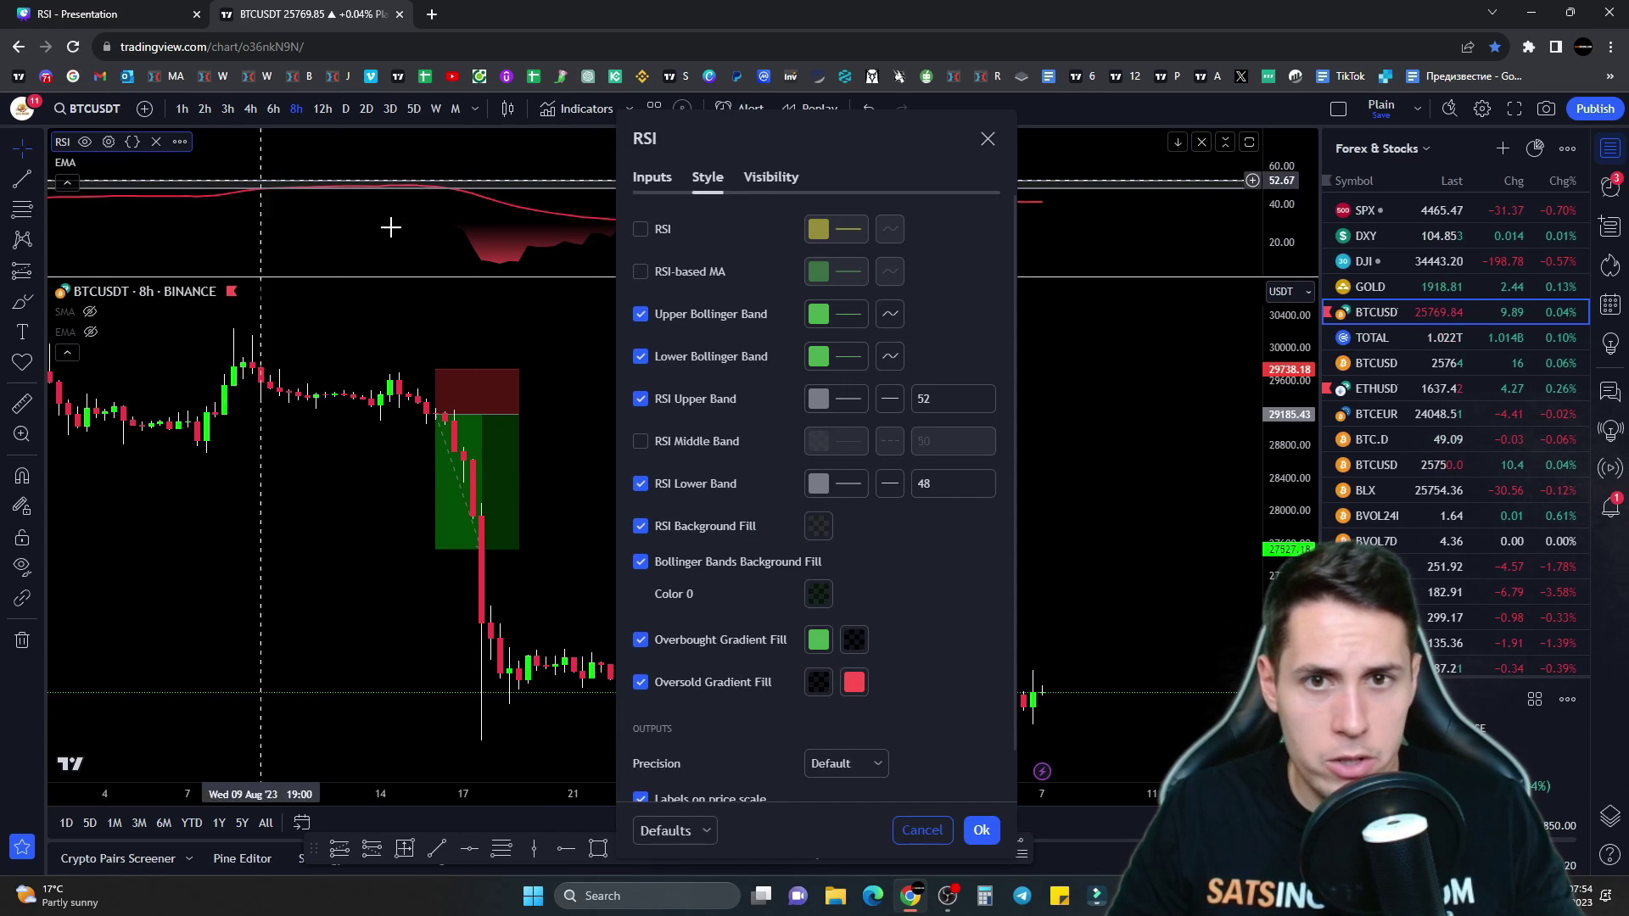
pyautogui.press('Escape')
pyautogui.scroll(-5, 1054, 244)
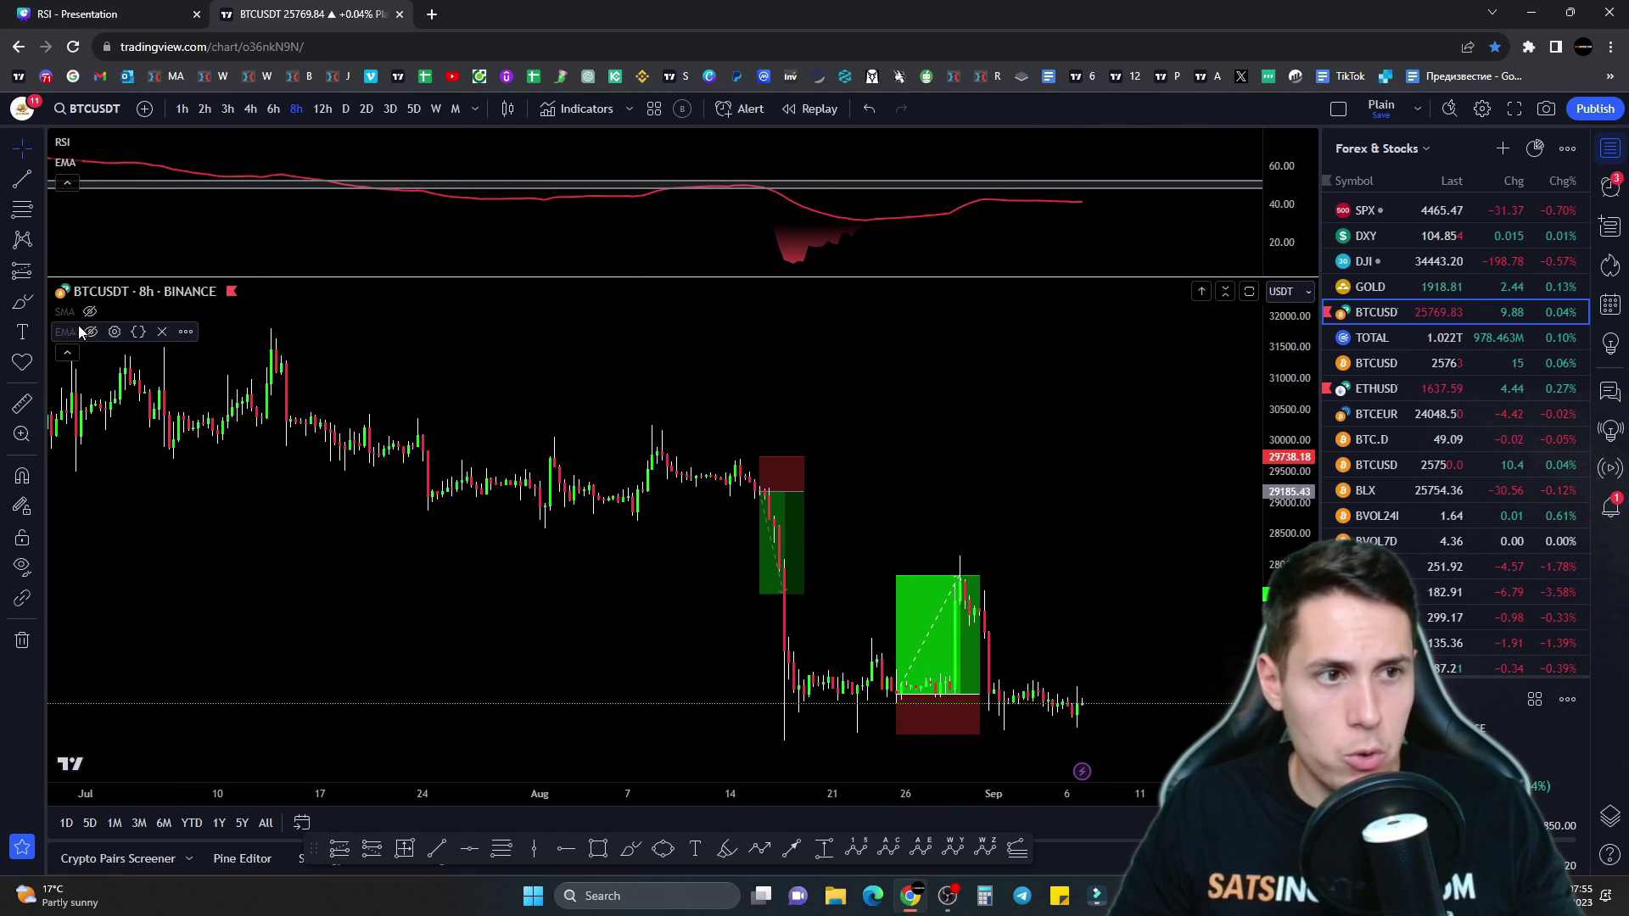
# Step: Scroll and pan the BTCUSDT chart to browse its earlier price history
pyautogui.scroll(-4, 662, 323)
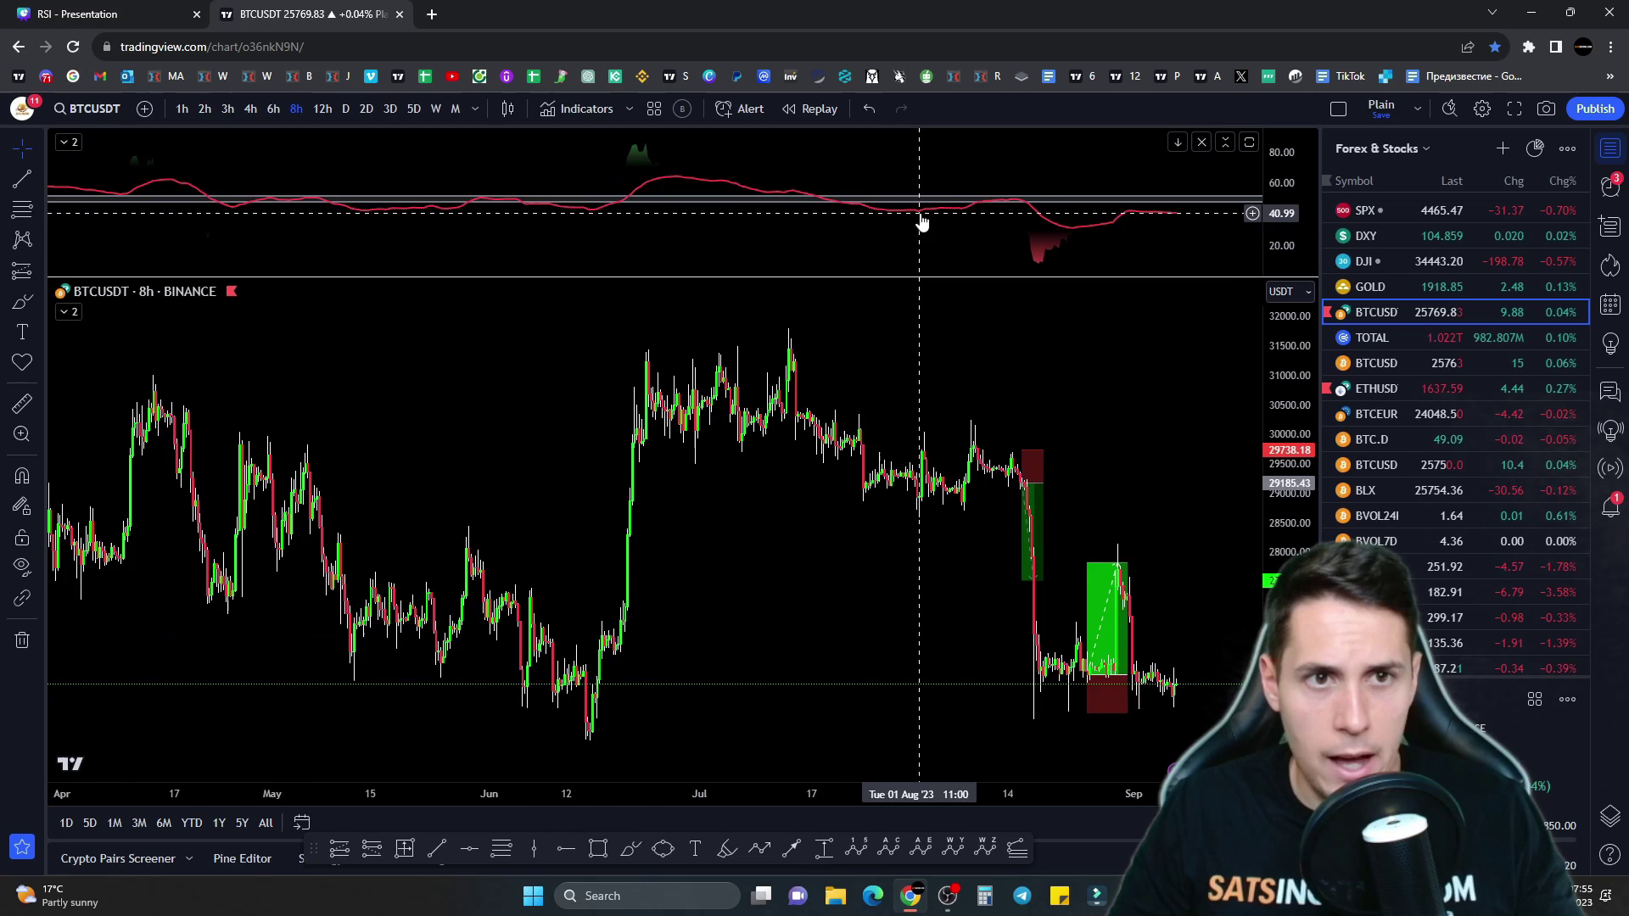
pyautogui.scroll(2, 922, 222)
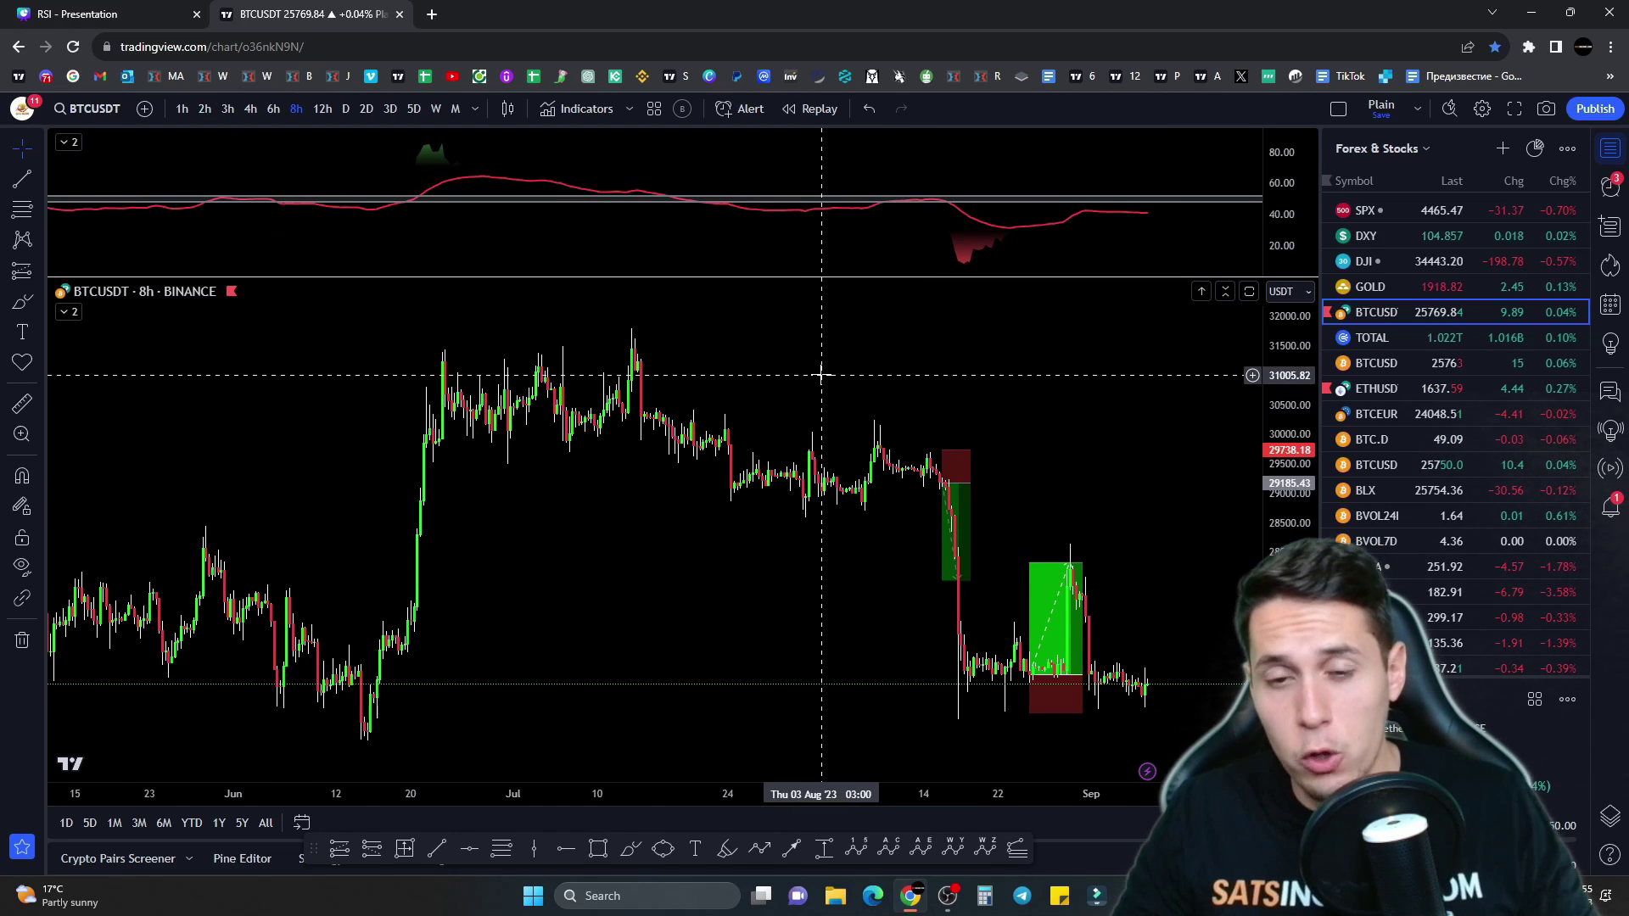
pyautogui.moveTo(821, 375); pyautogui.dragTo(753, 360)
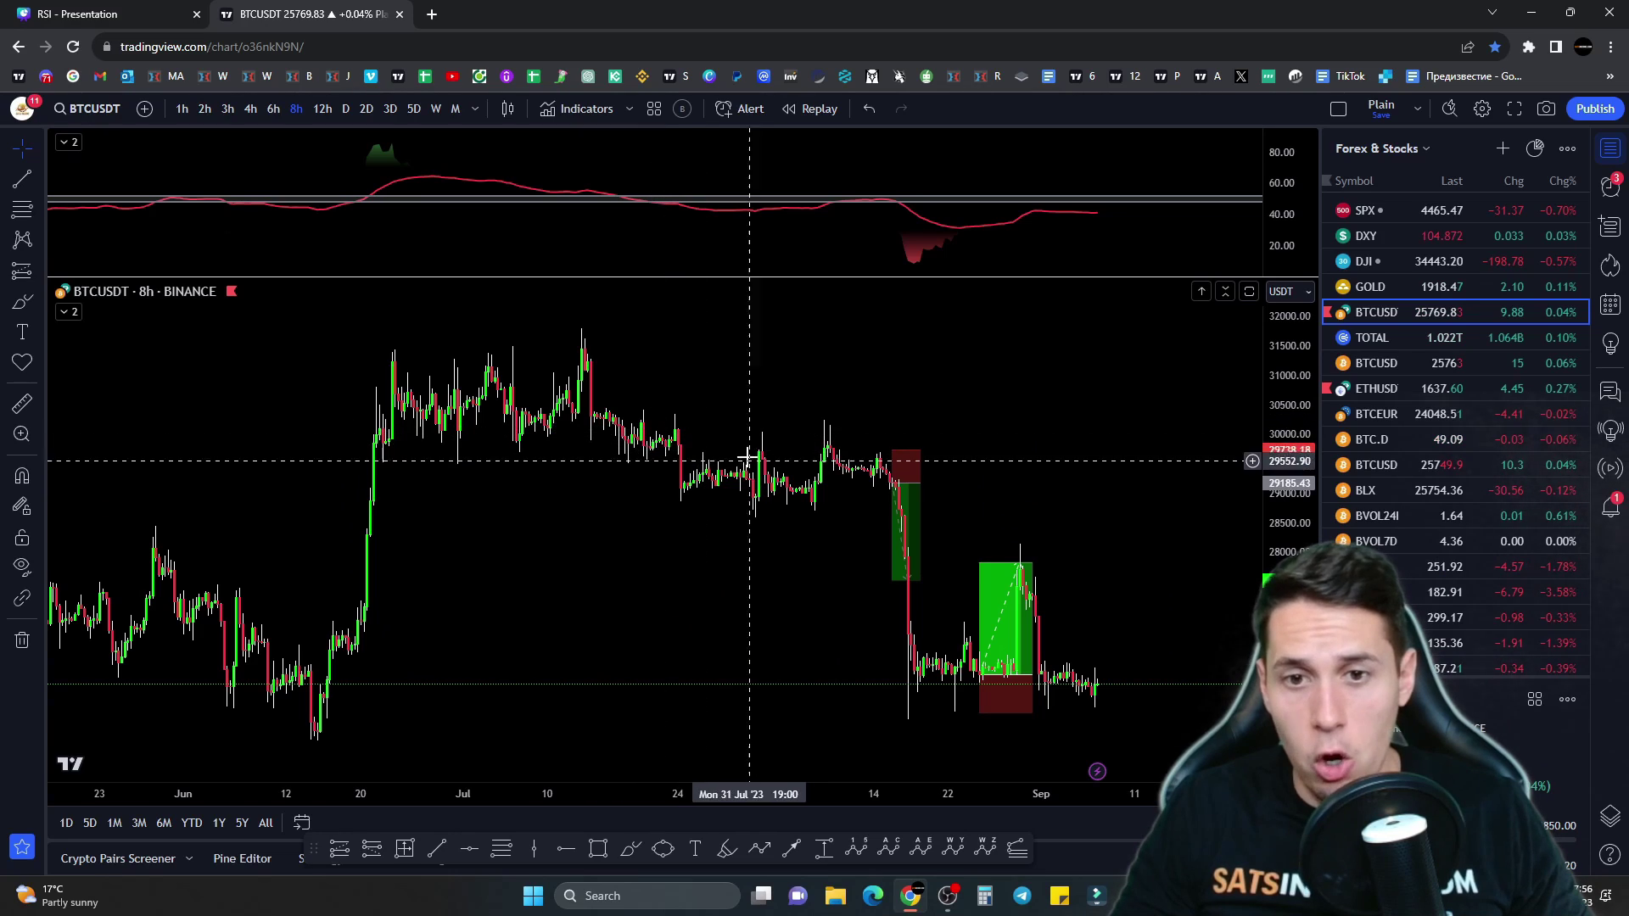
pyautogui.scroll(-5, 678, 543)
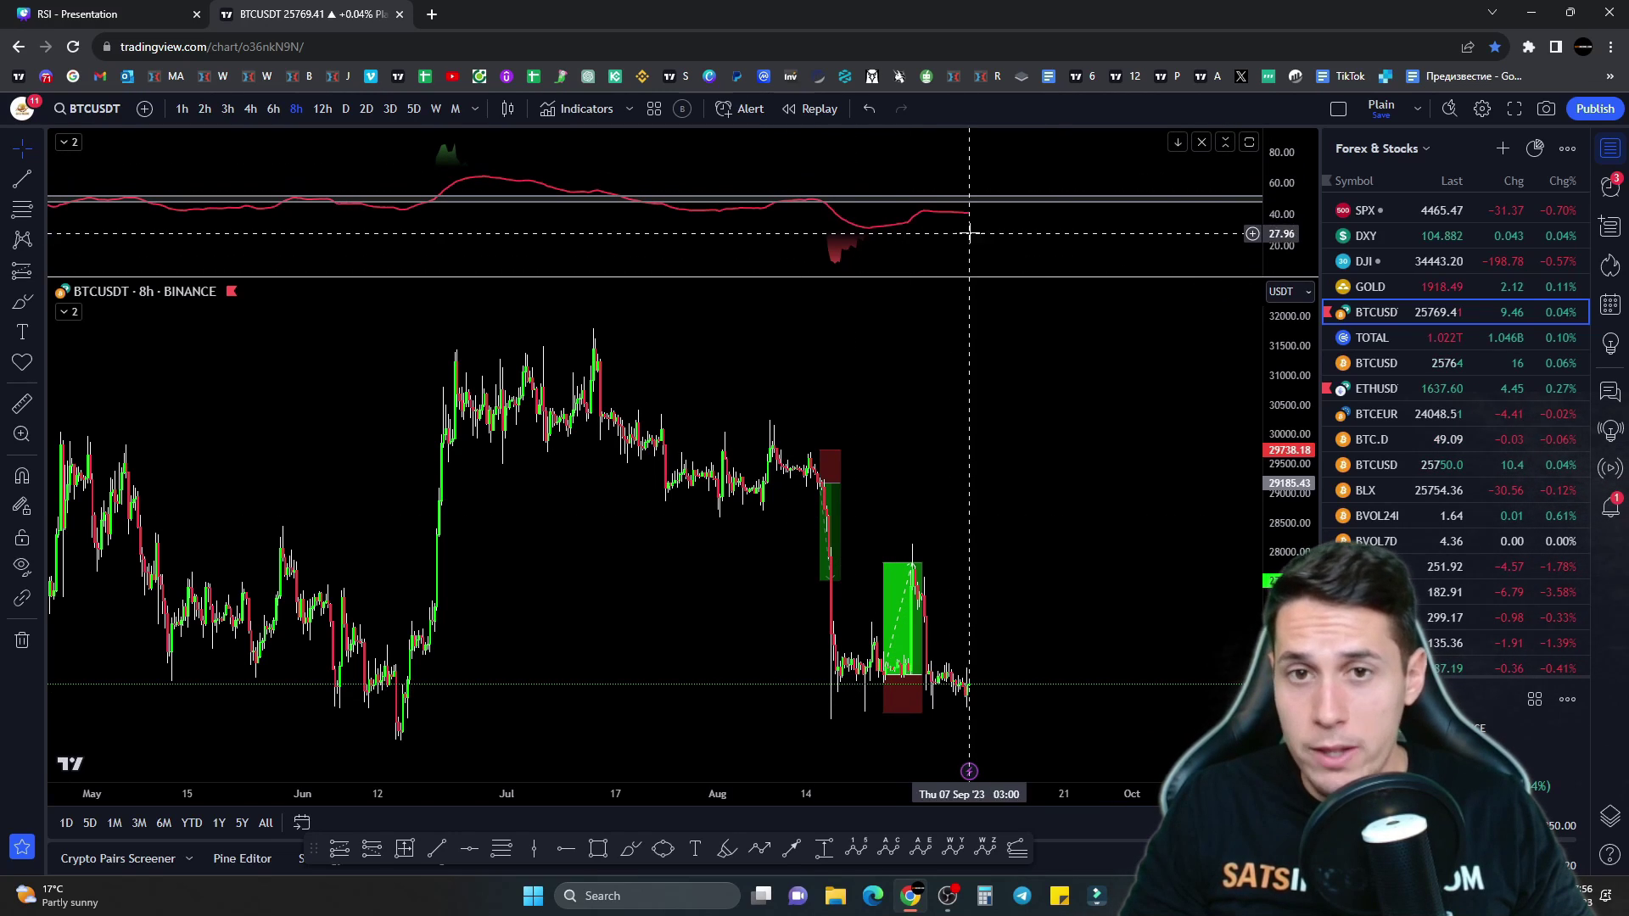
pyautogui.hscroll(-10, 712, 493)
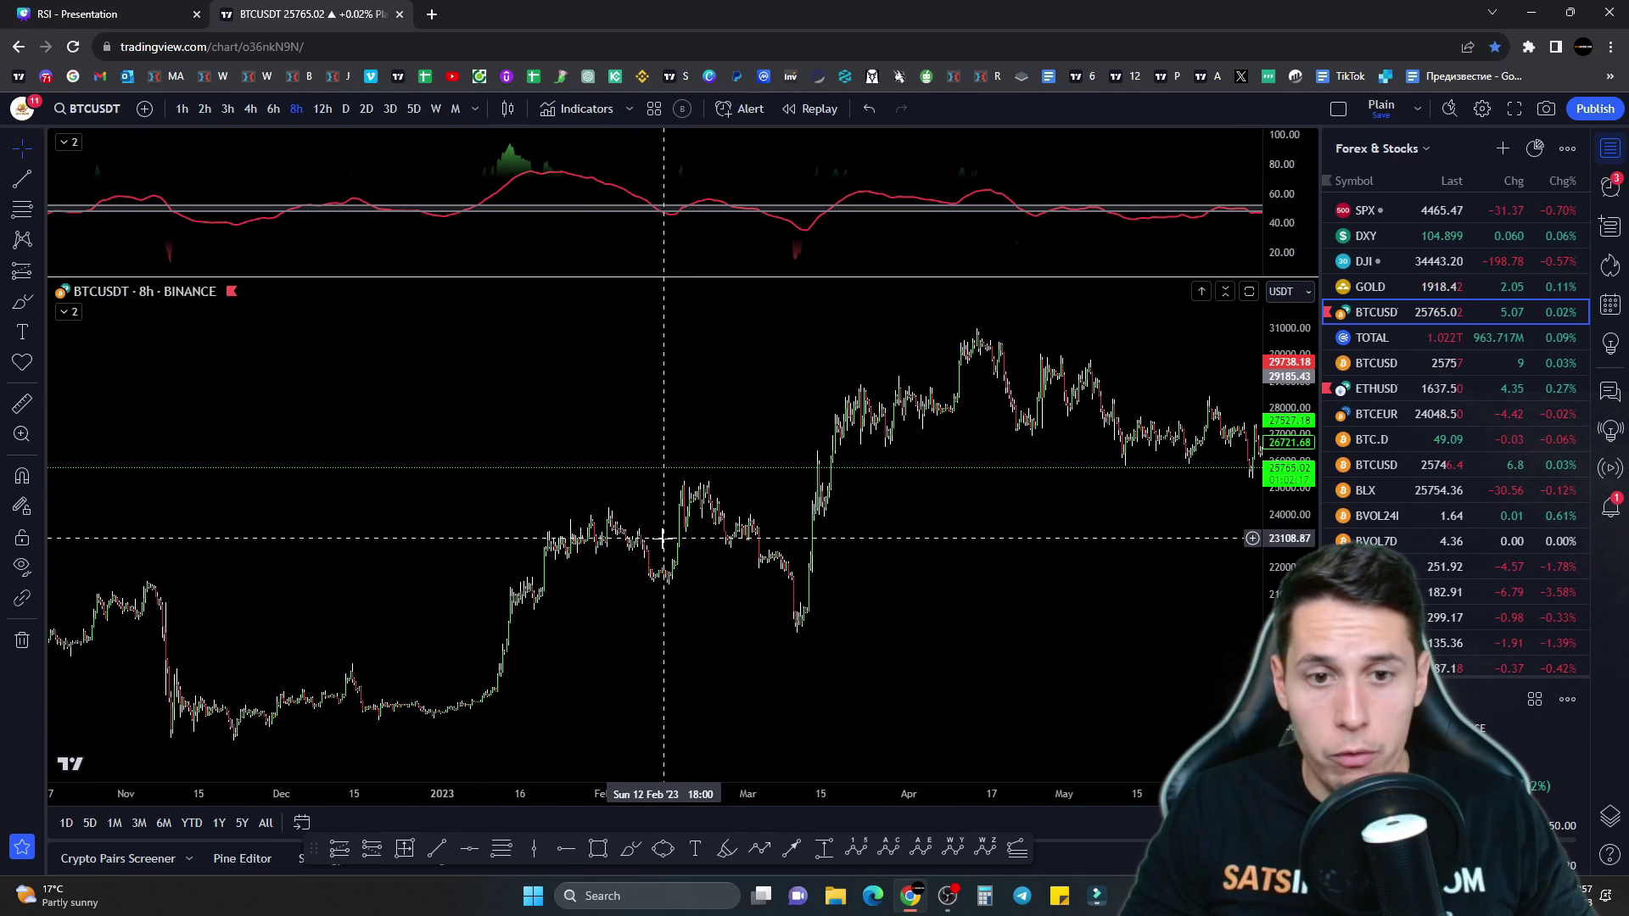
pyautogui.scroll(-3, 655, 566)
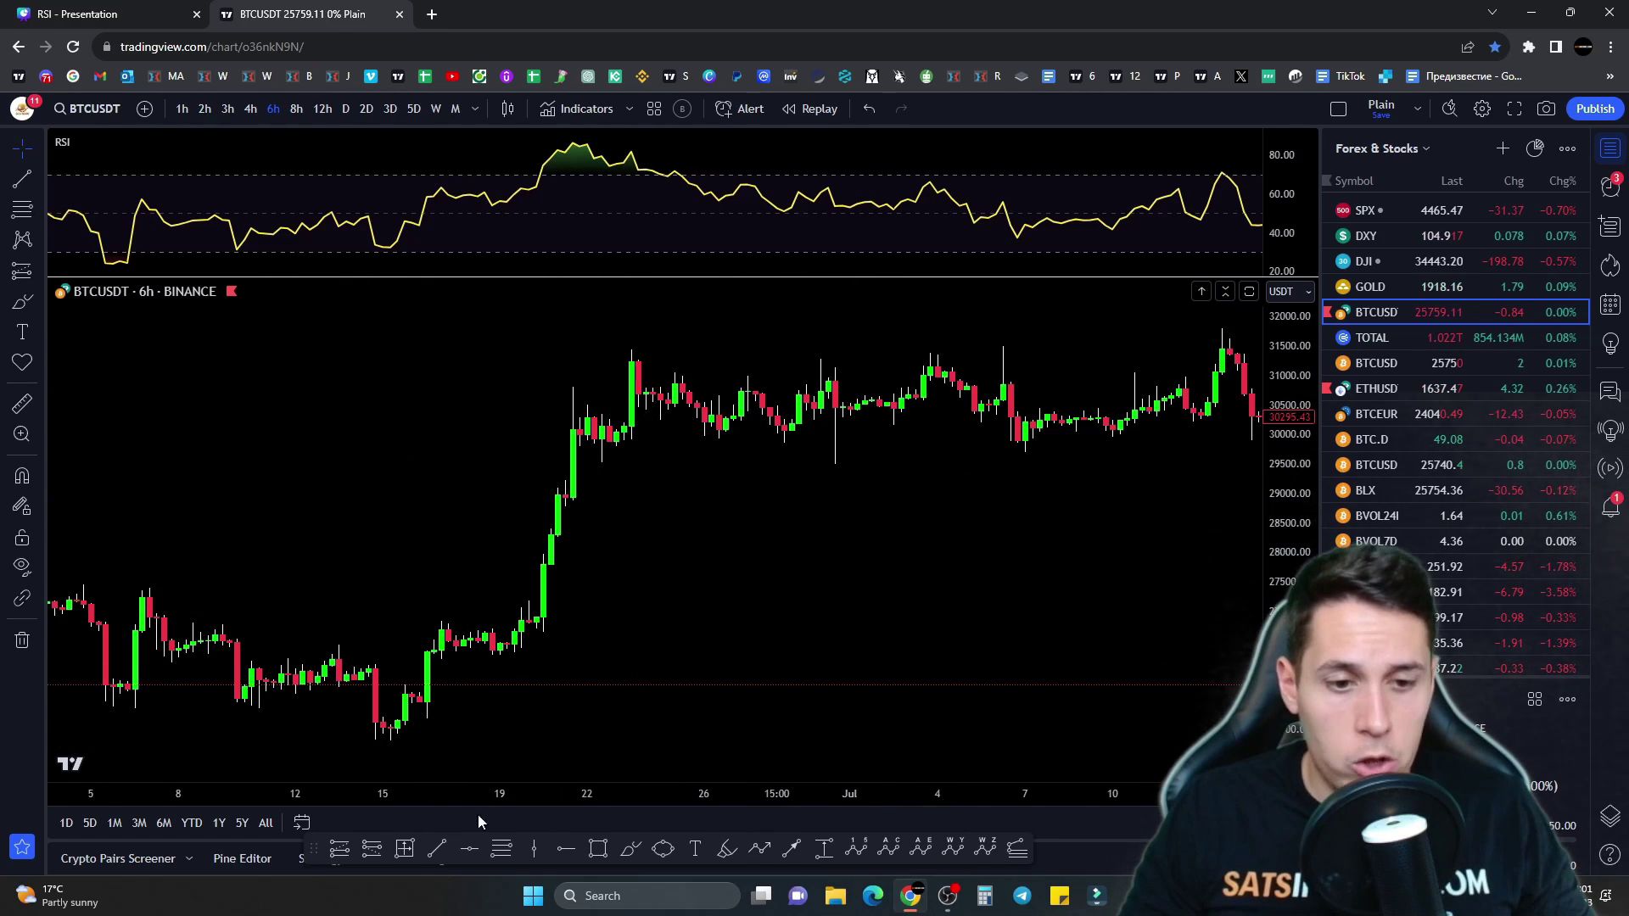
# Step: Draw a rising trend line across the two late-June price highs
pyautogui.click(435, 851)
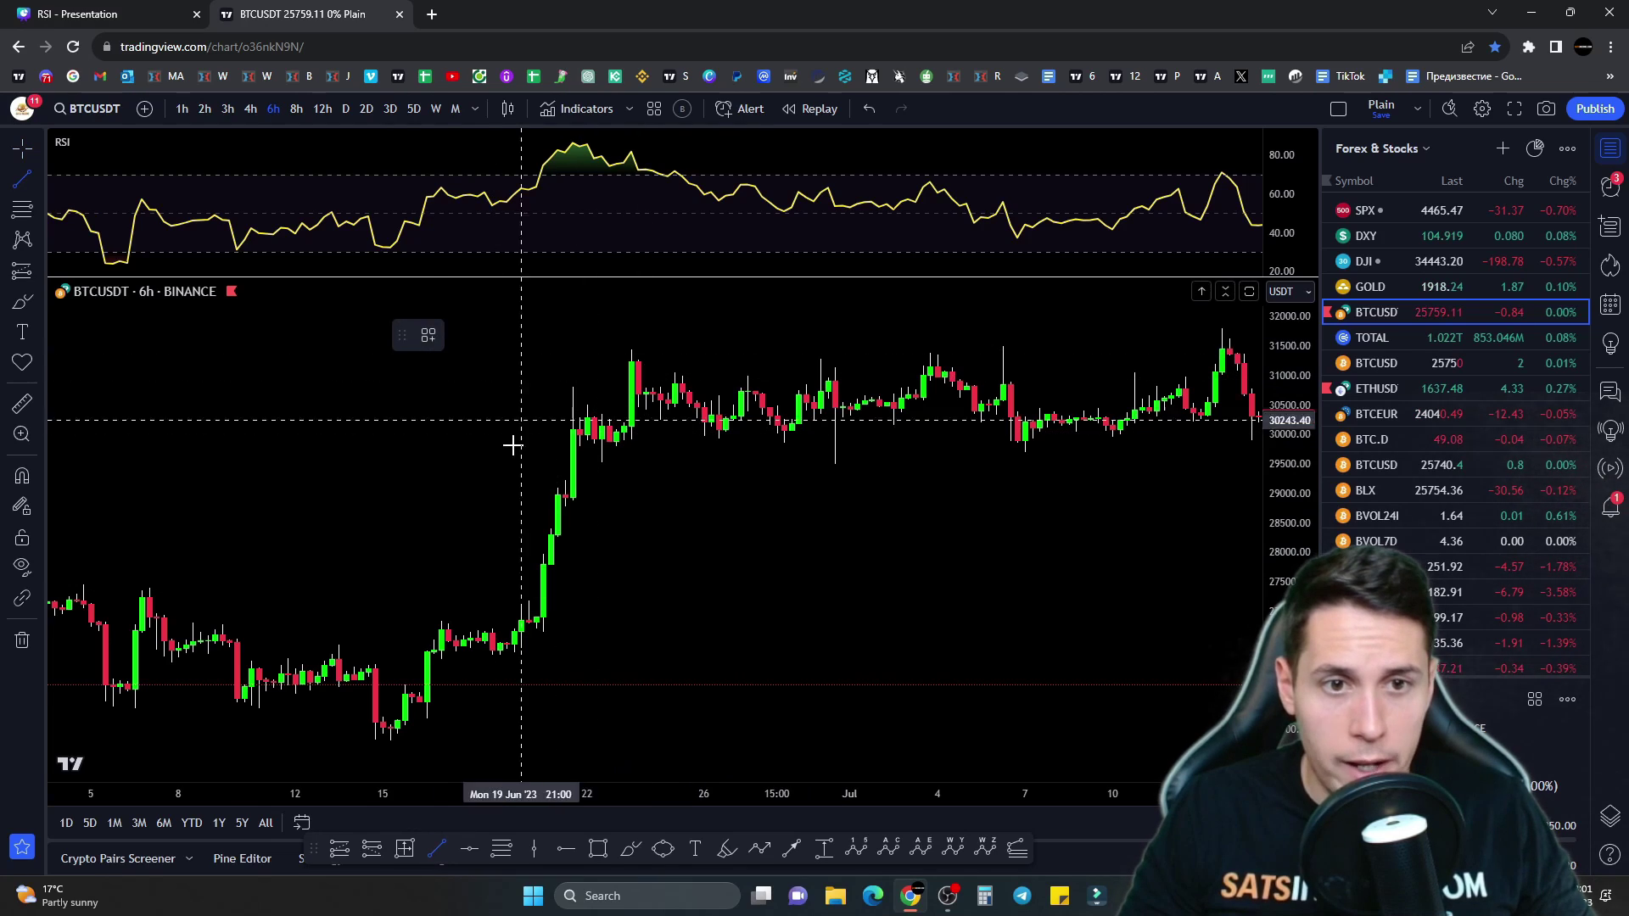
pyautogui.click(580, 411)
pyautogui.click(637, 350)
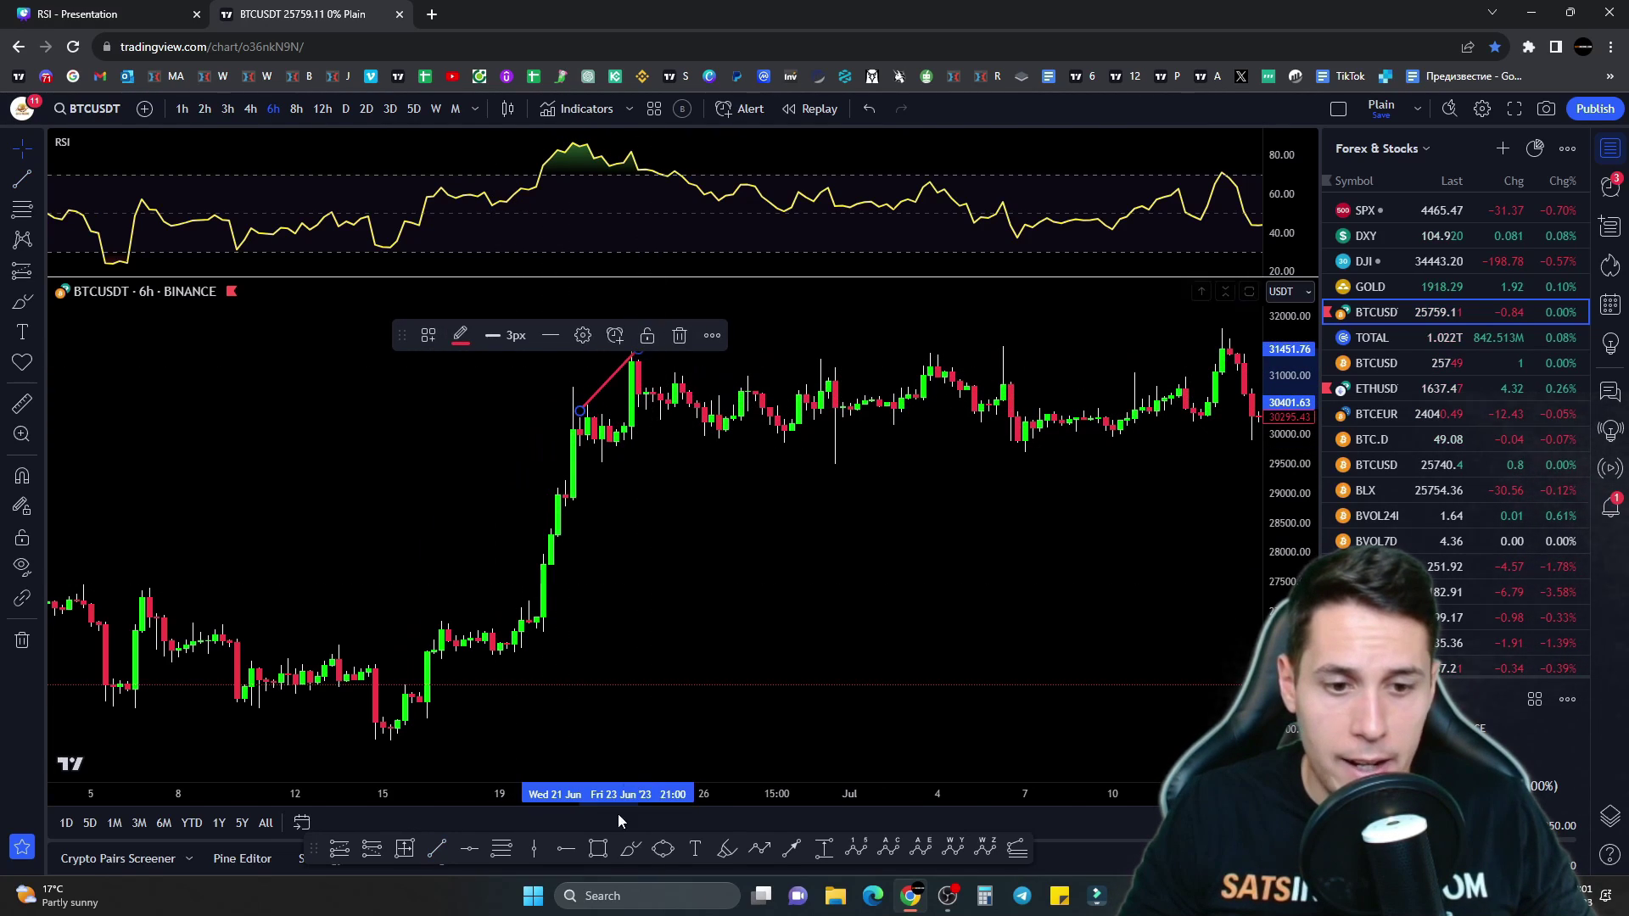
# Step: Draw a falling trend line between the two matching RSI peaks
pyautogui.click(439, 850)
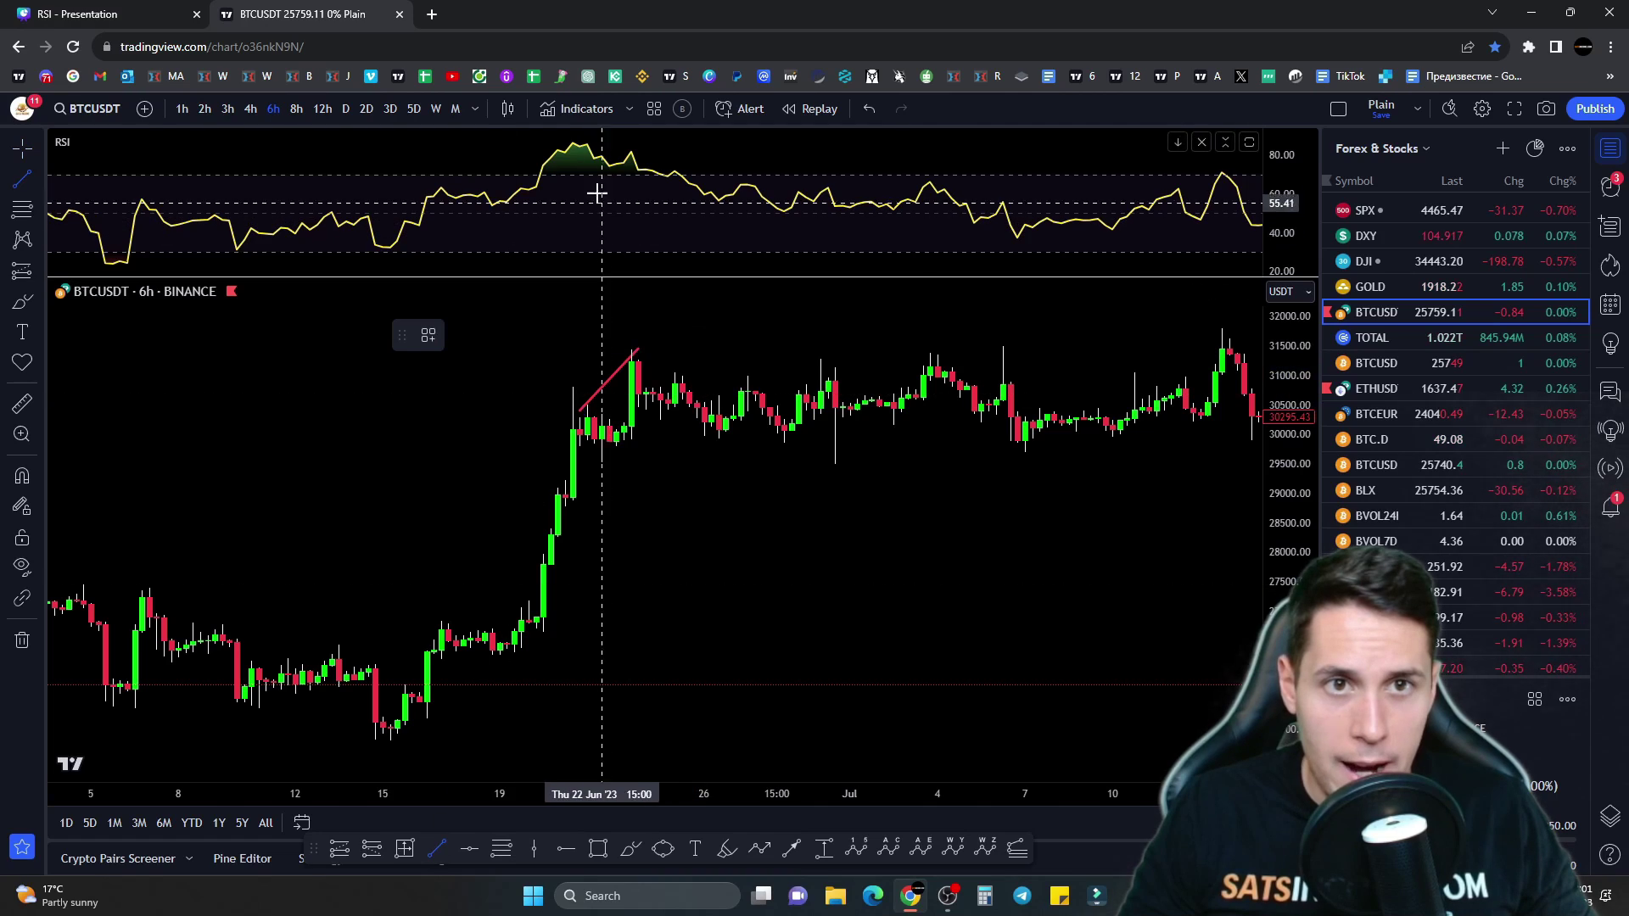
pyautogui.click(581, 140)
pyautogui.click(653, 156)
pyautogui.click(653, 192)
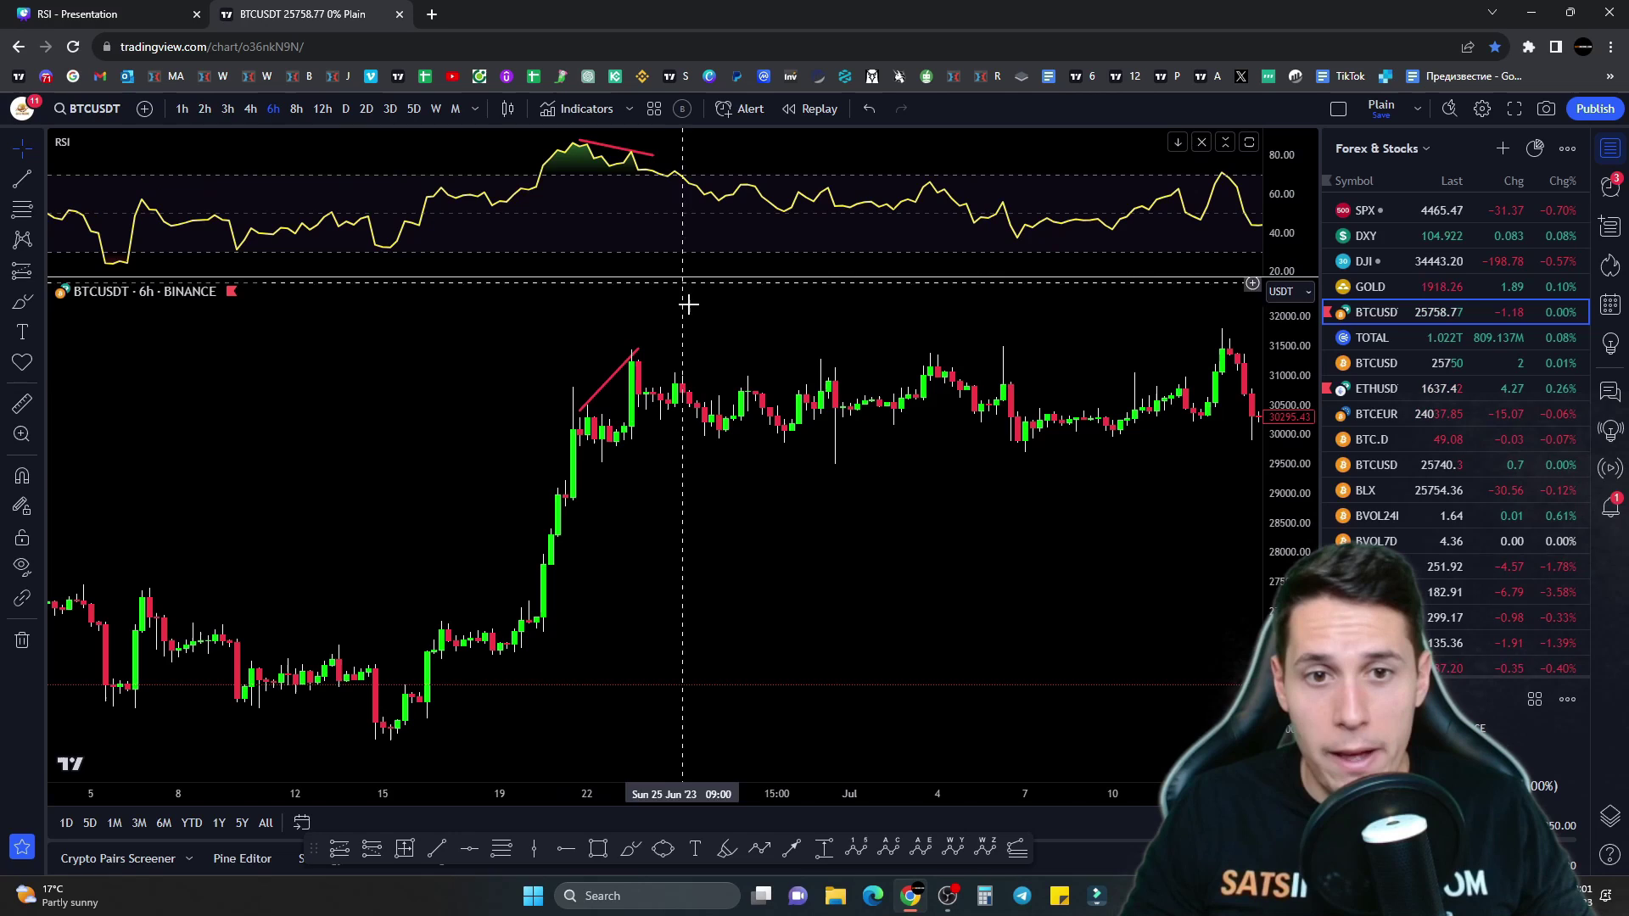
pyautogui.moveTo(701, 417); pyautogui.dragTo(672, 476)
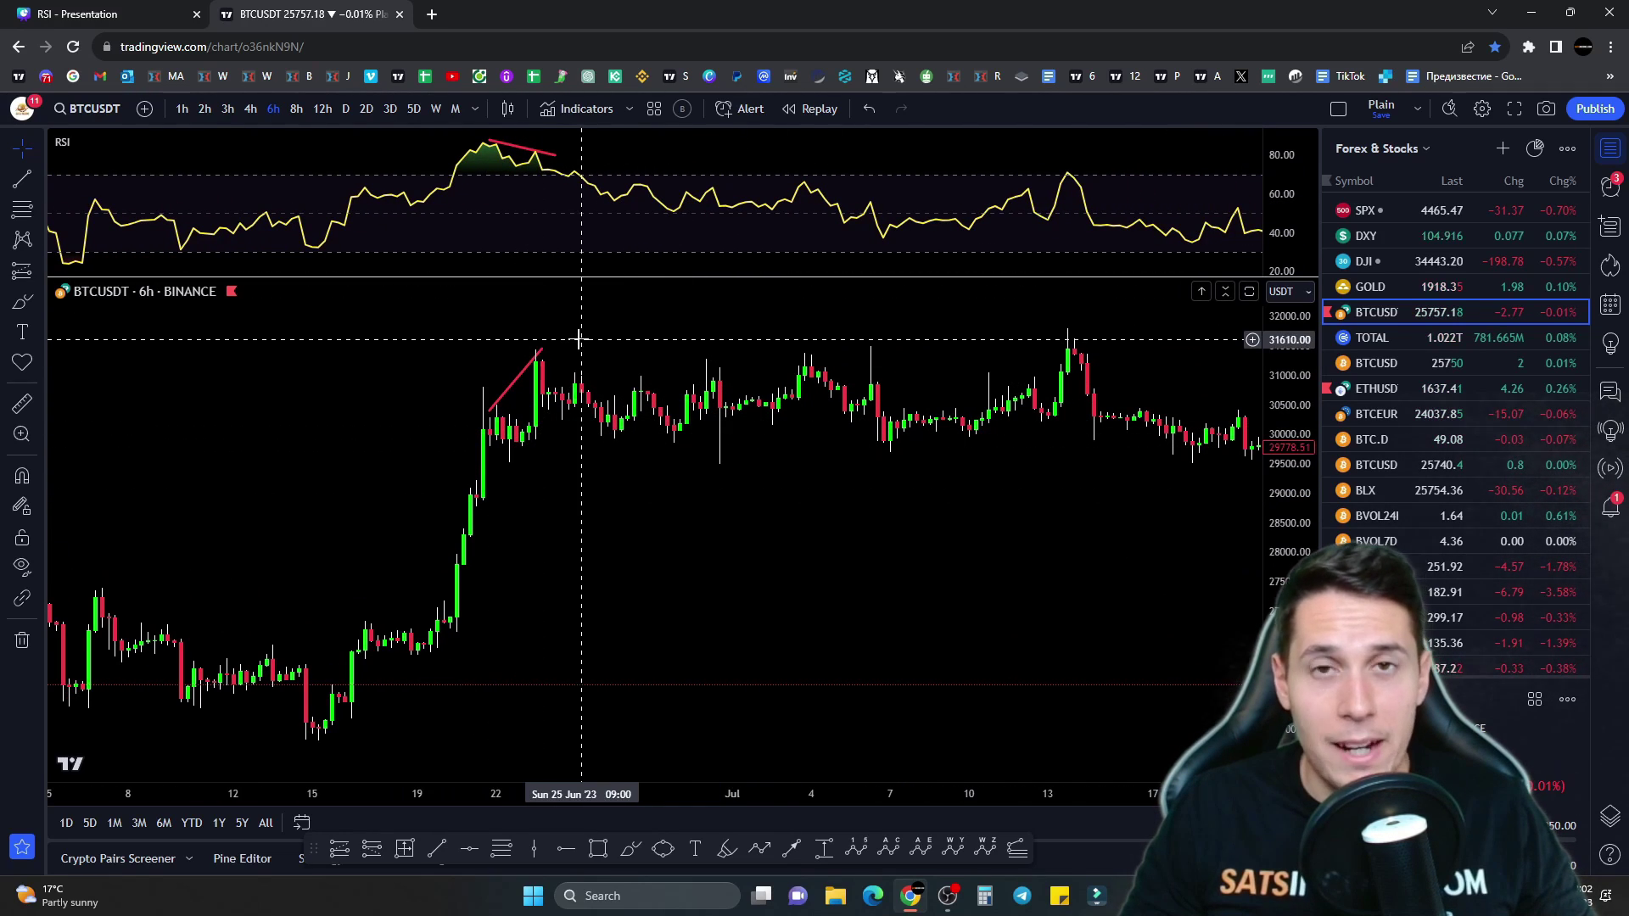
pyautogui.scroll(-3, 592, 375)
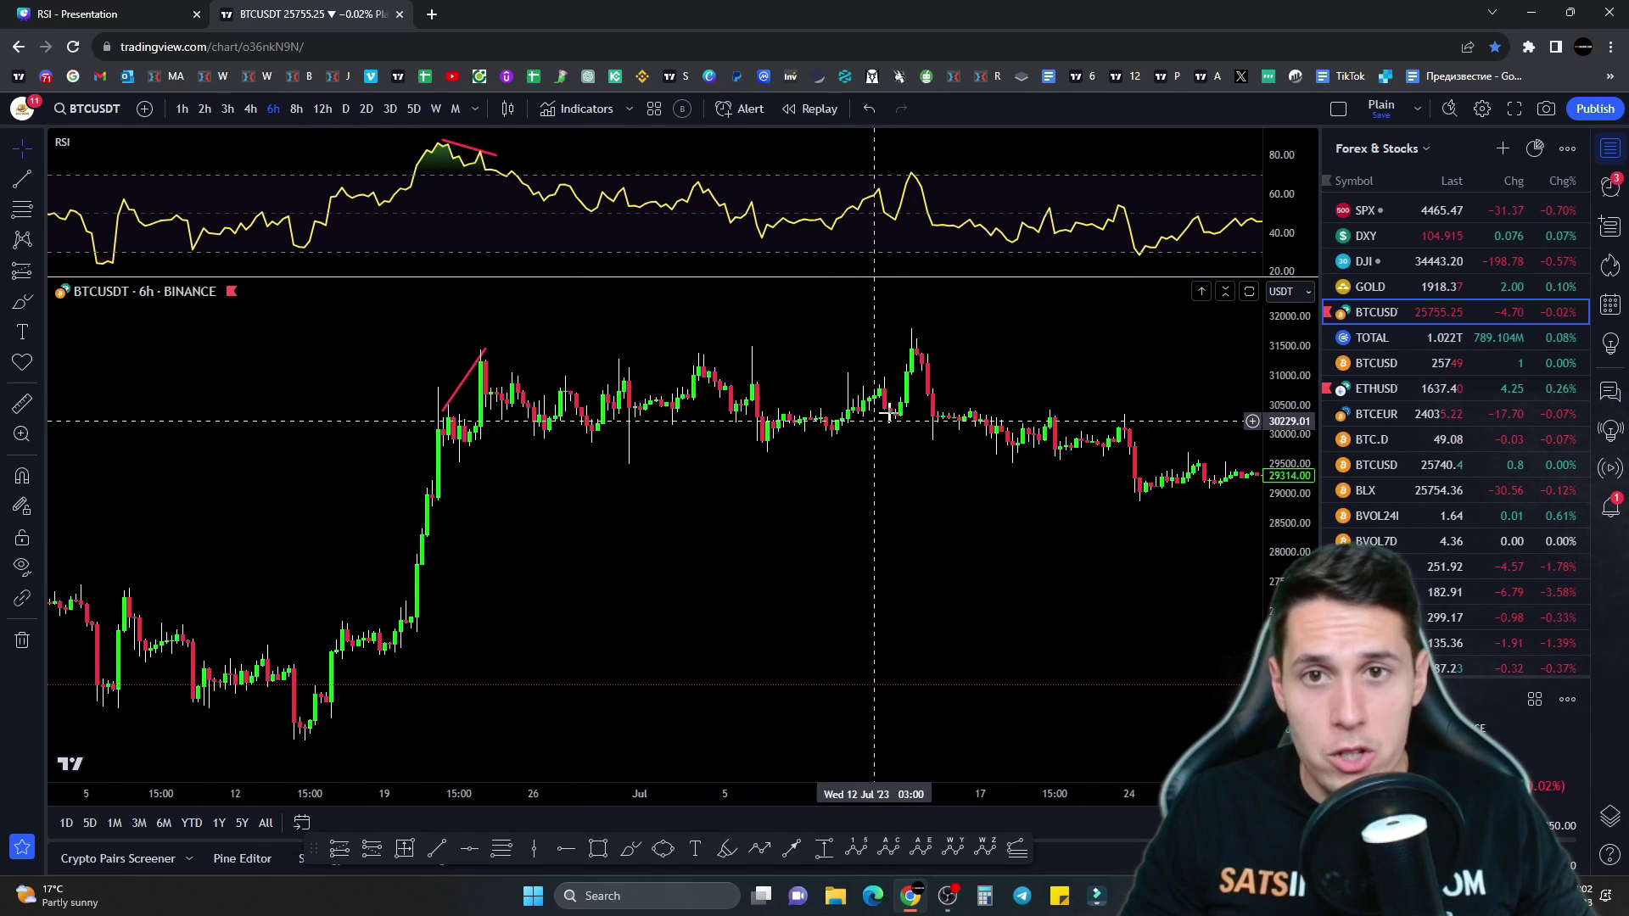
pyautogui.hscroll(-10, 912, 515)
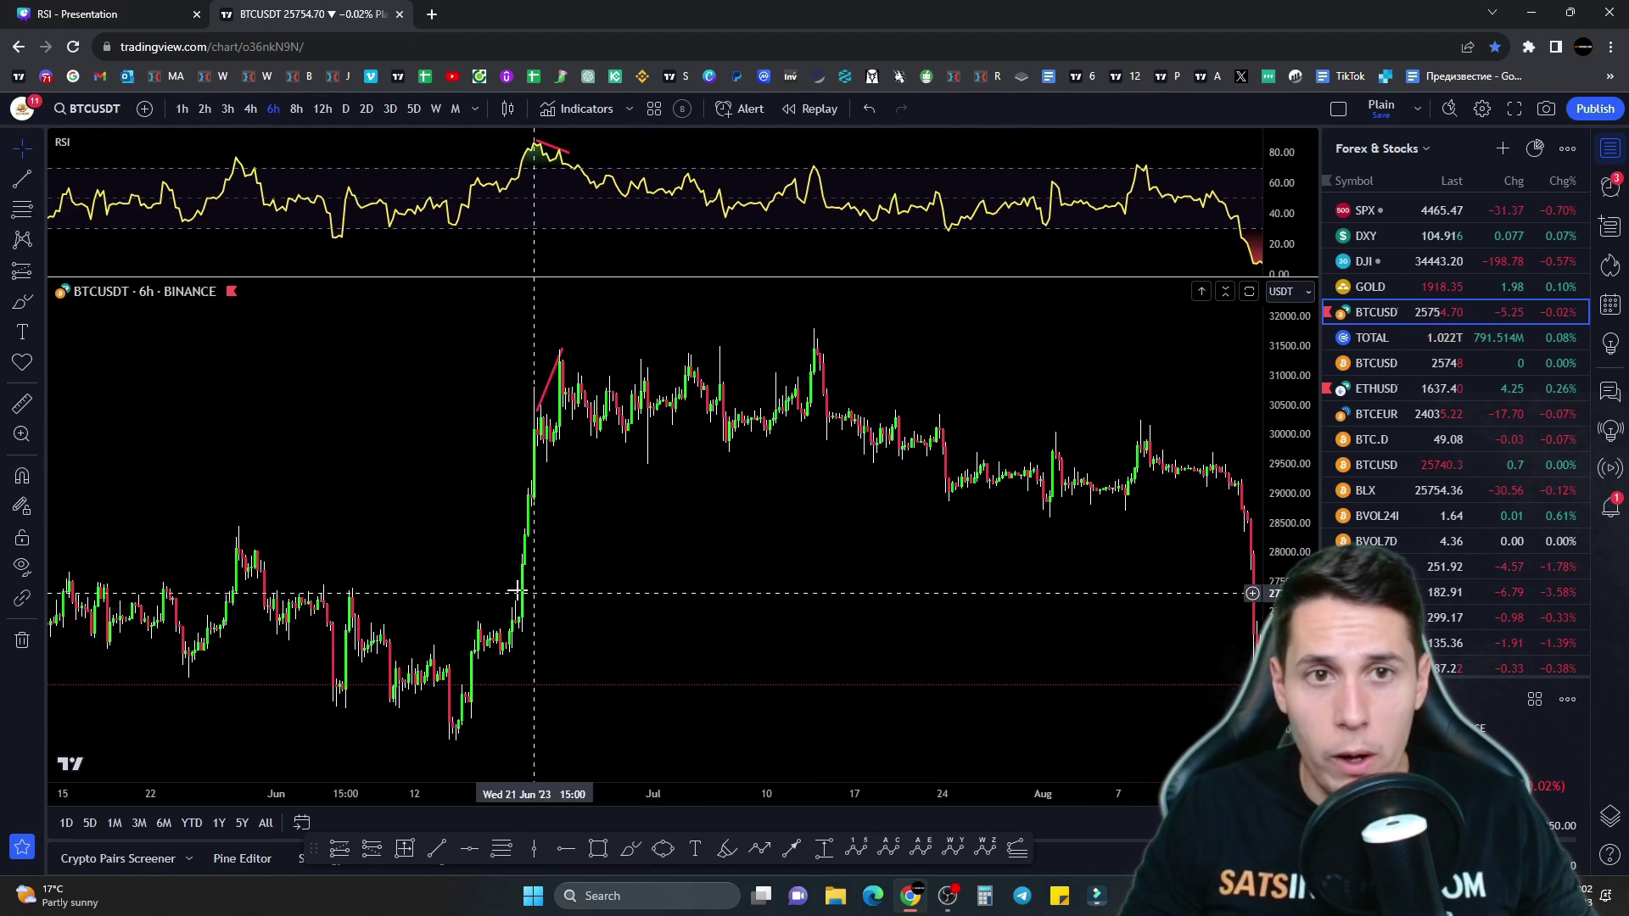
# Step: Draw a line across the falling early-June price lows and a rising line across the RSI lows
pyautogui.hotkey('alt', 't')
pyautogui.click(440, 688)
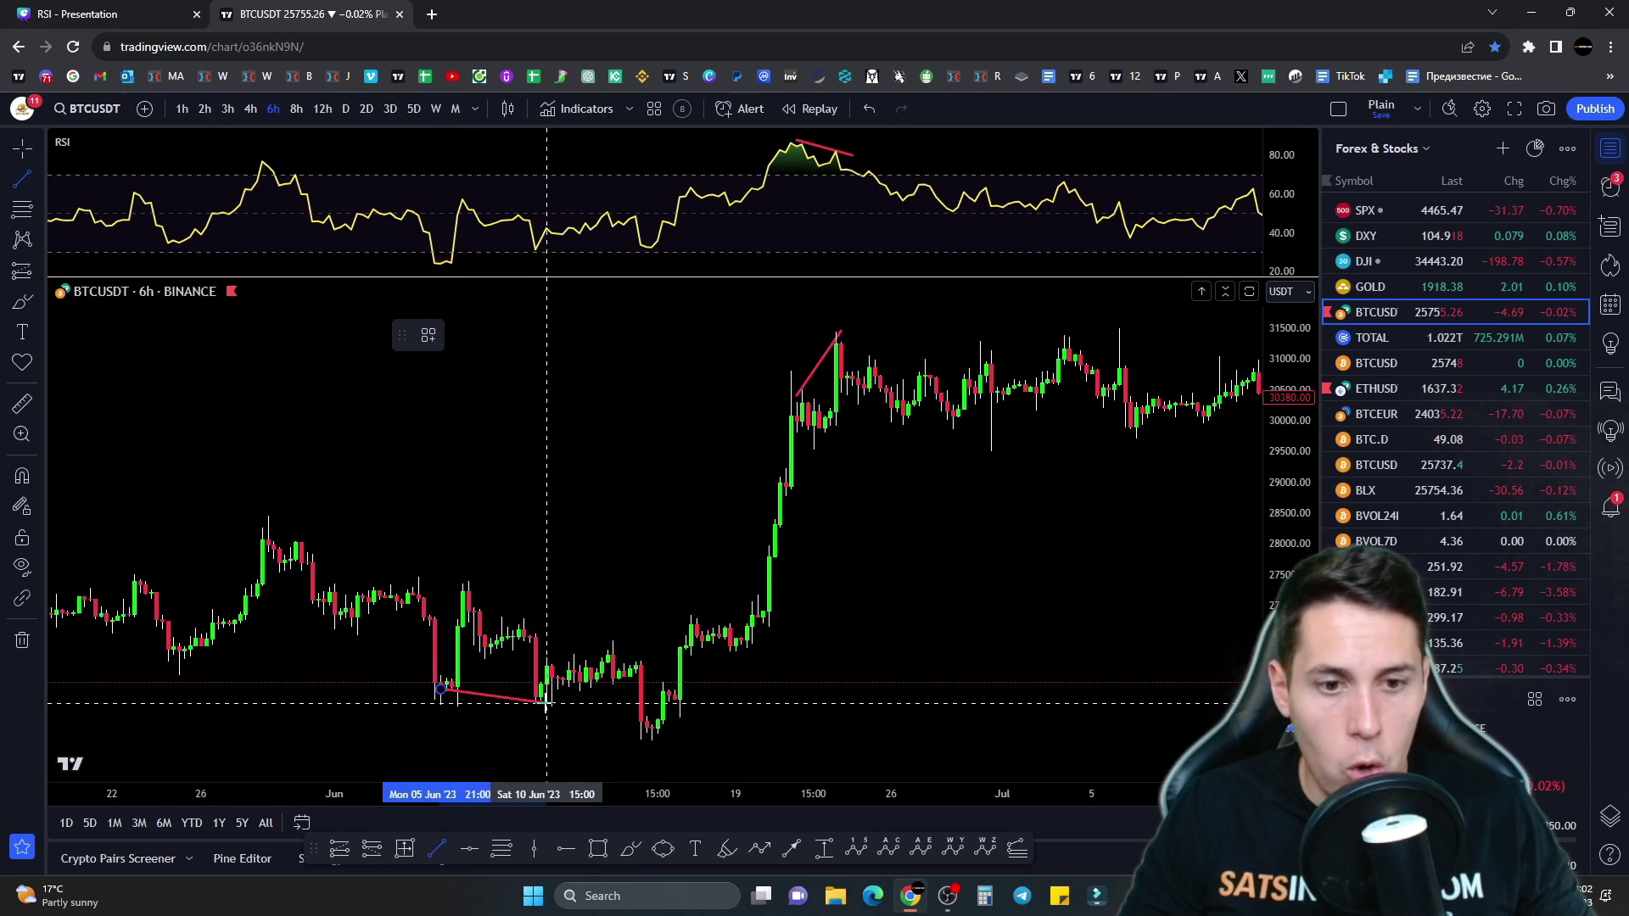
pyautogui.click(546, 702)
pyautogui.hotkey('alt', 't')
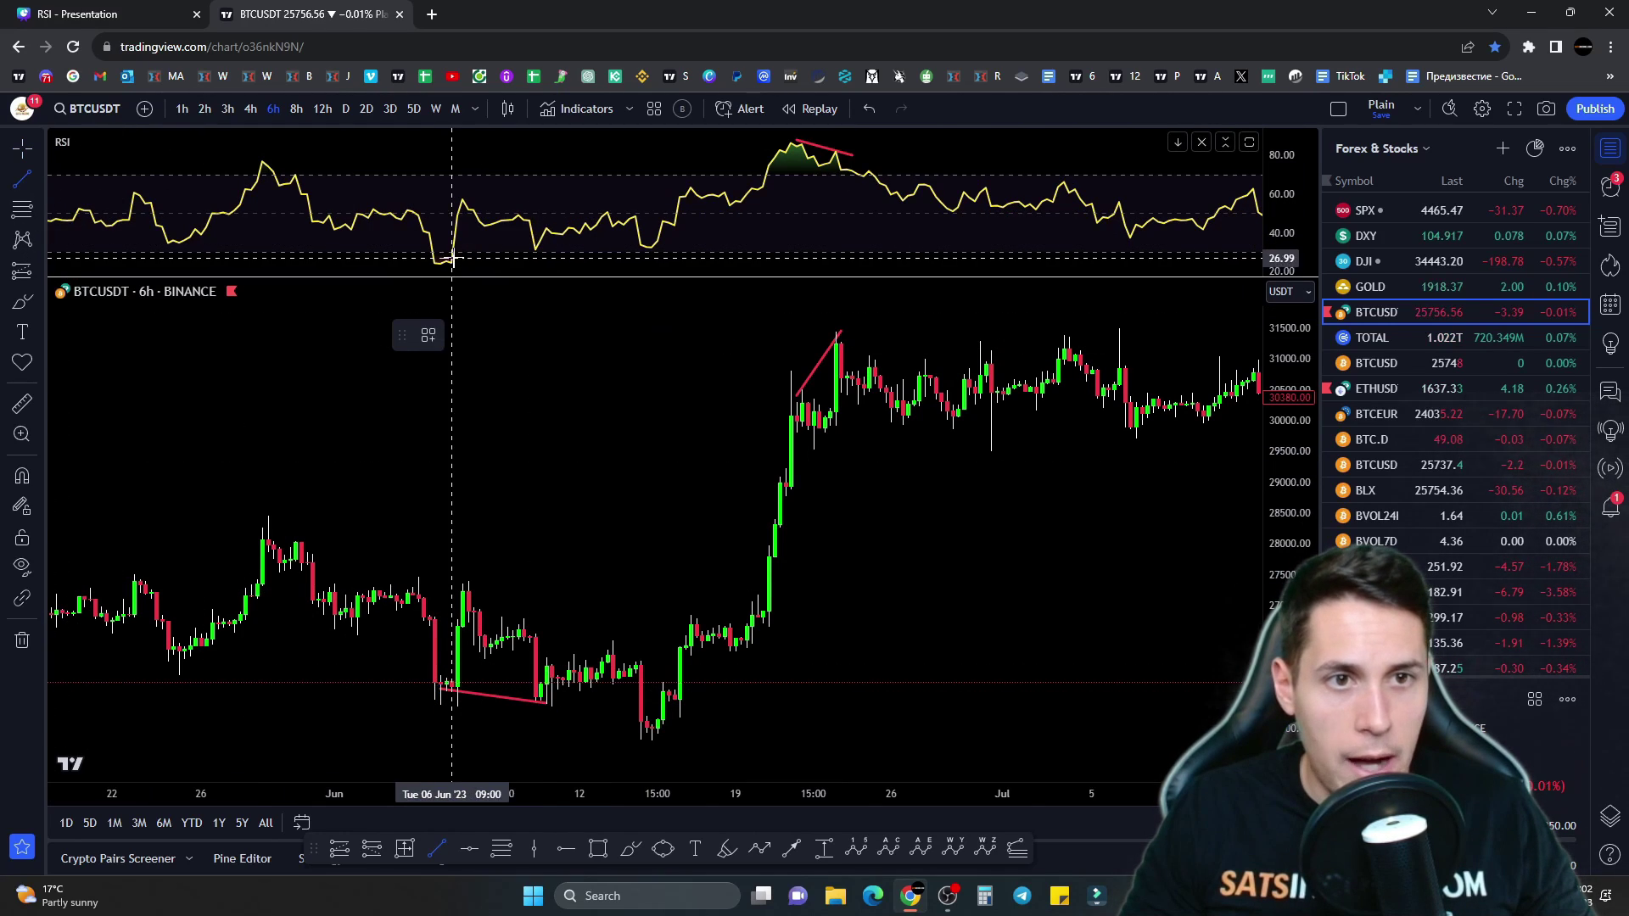
pyautogui.click(440, 261)
pyautogui.click(545, 252)
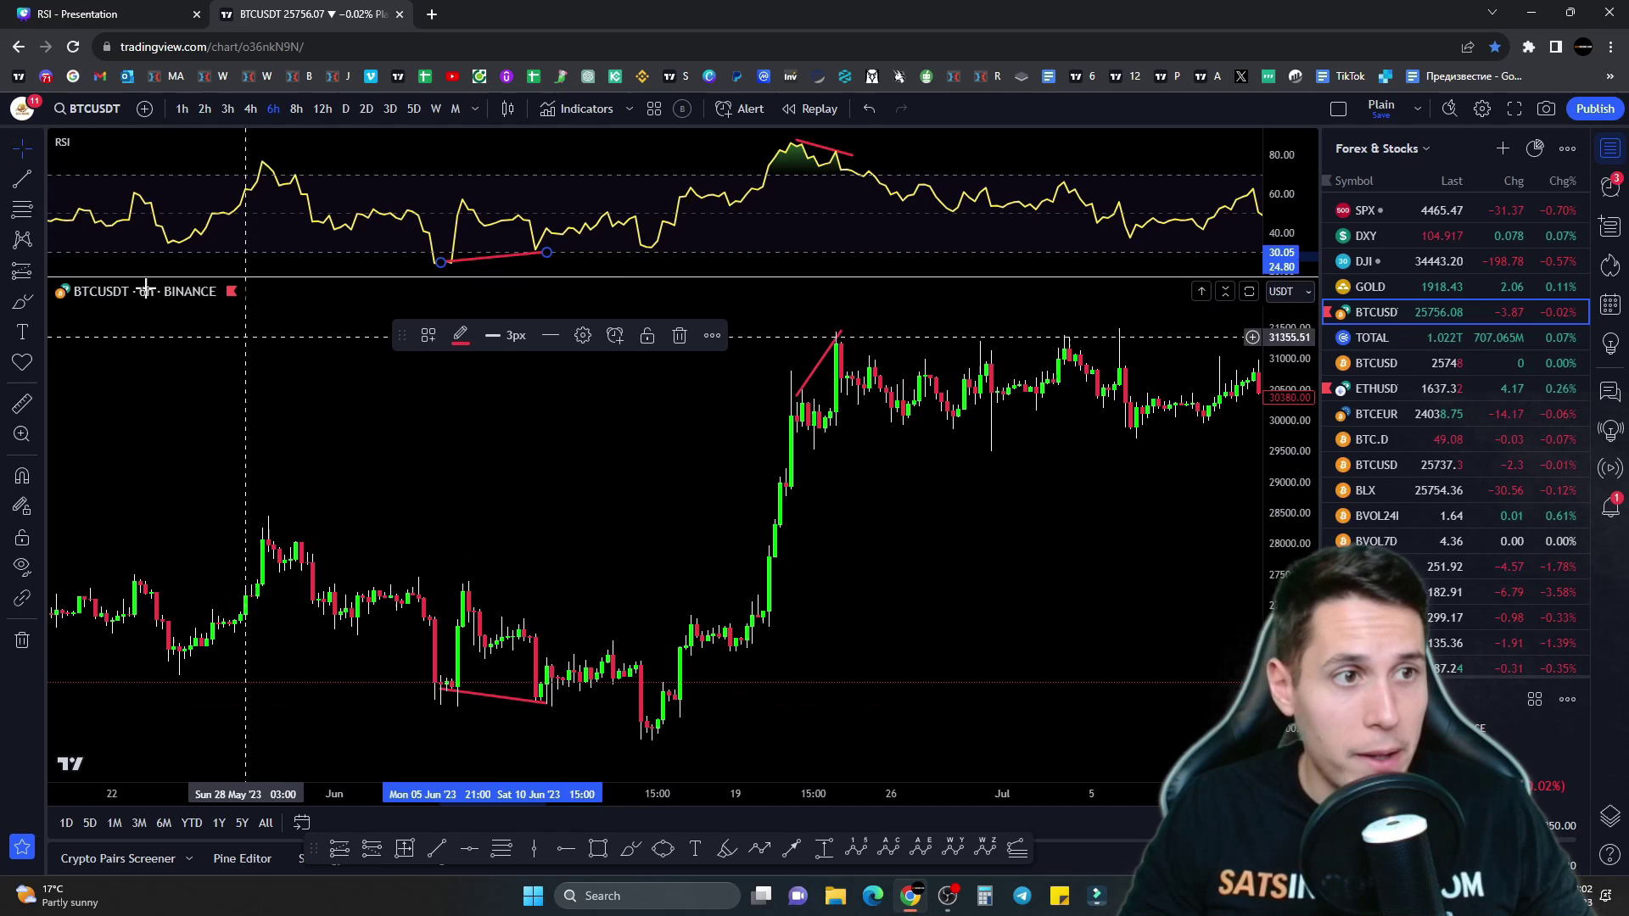
# Step: Add a second line along the RSI lows and another trend line from a price low
pyautogui.hotkey('alt', 't')
pyautogui.click(534, 263)
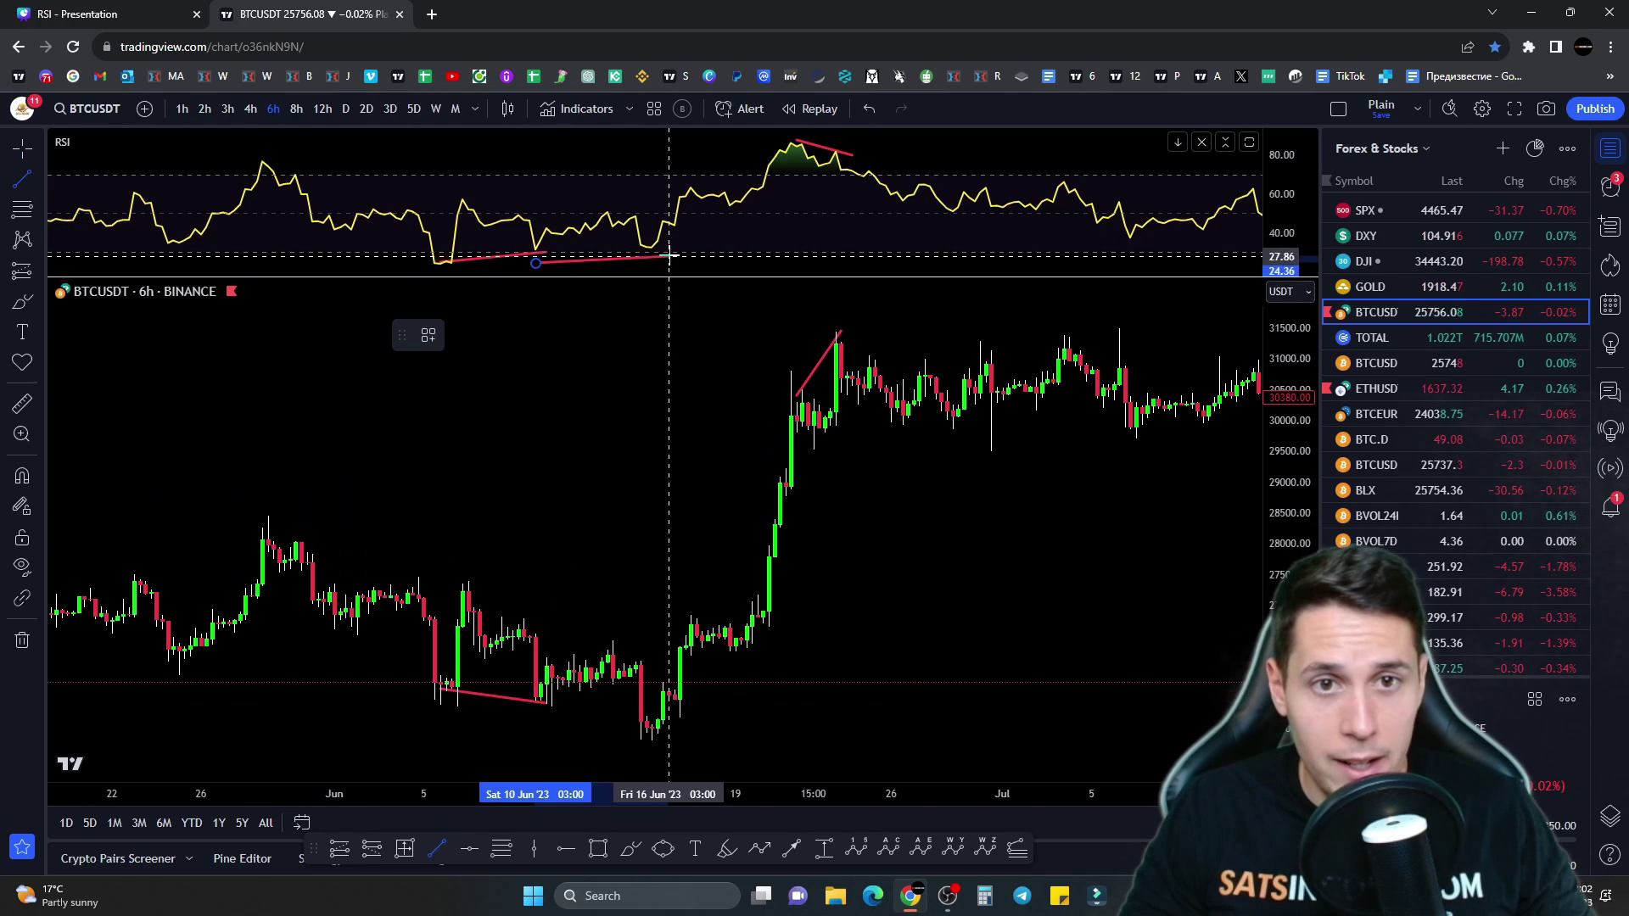
pyautogui.click(669, 255)
pyautogui.click(547, 698)
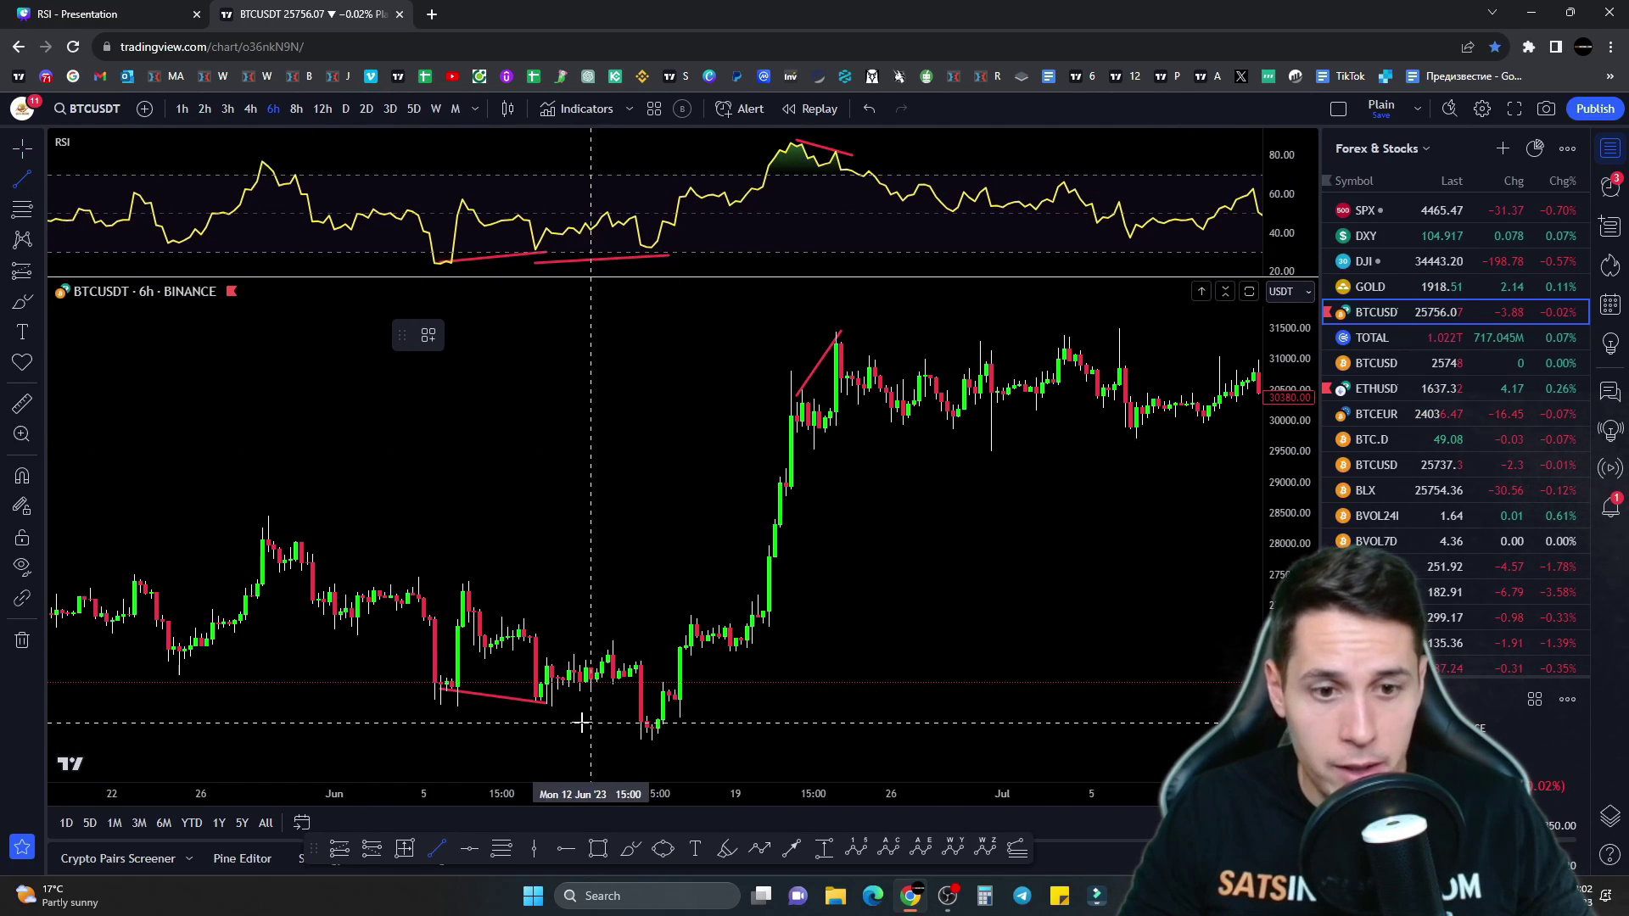
pyautogui.click(661, 742)
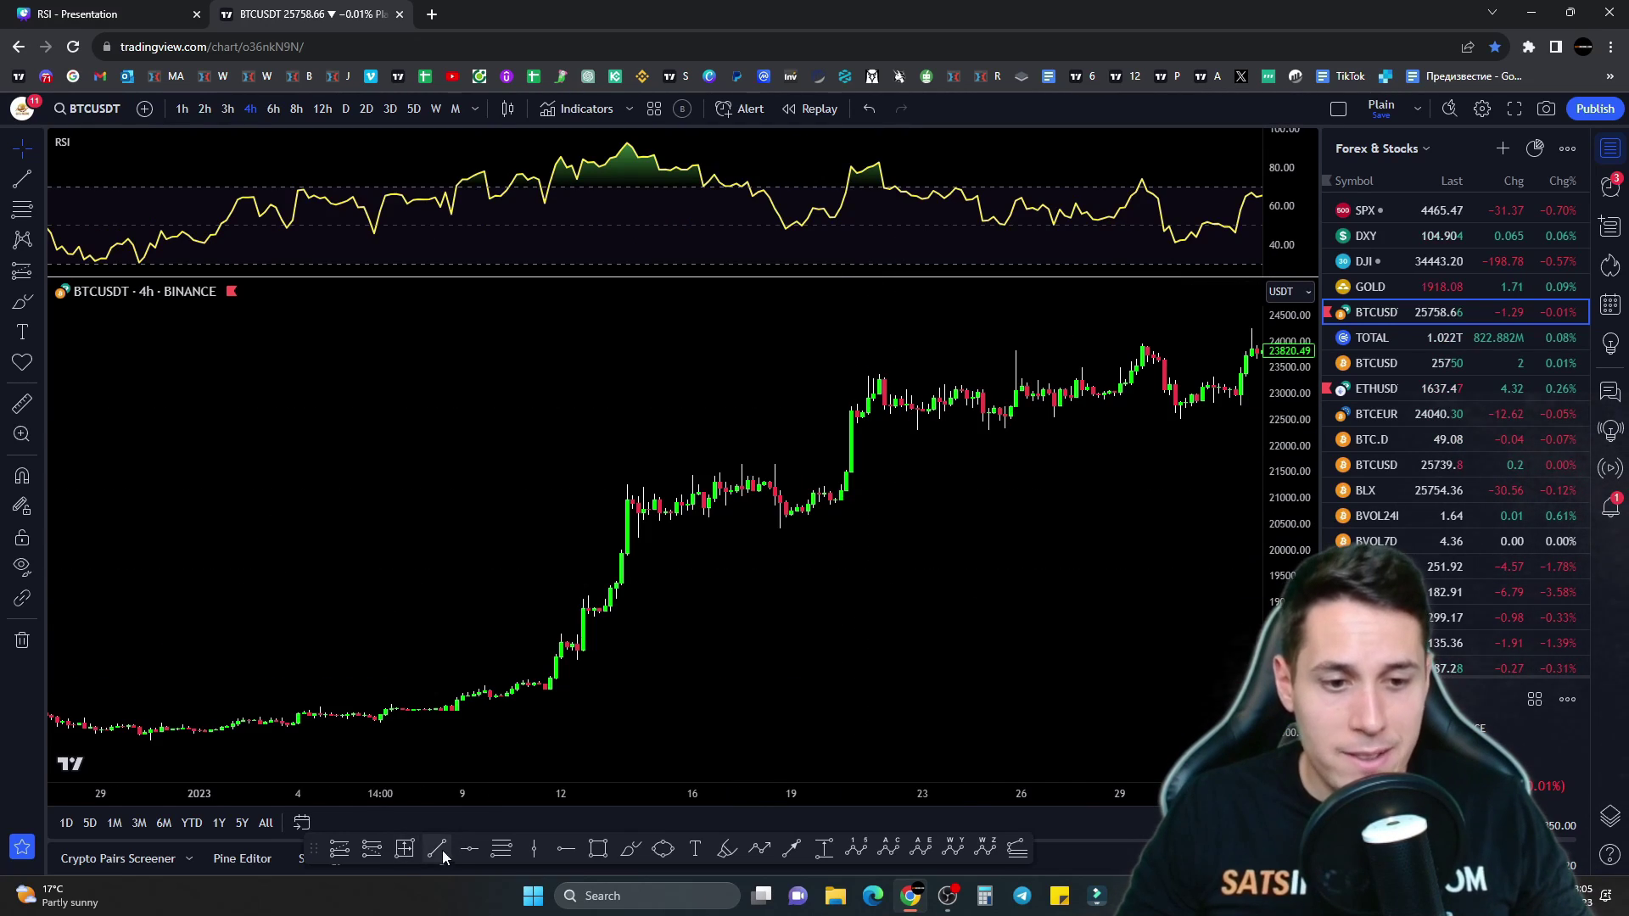
# Step: Draw a rising trend line across the two mid-January price highs
pyautogui.click(430, 850)
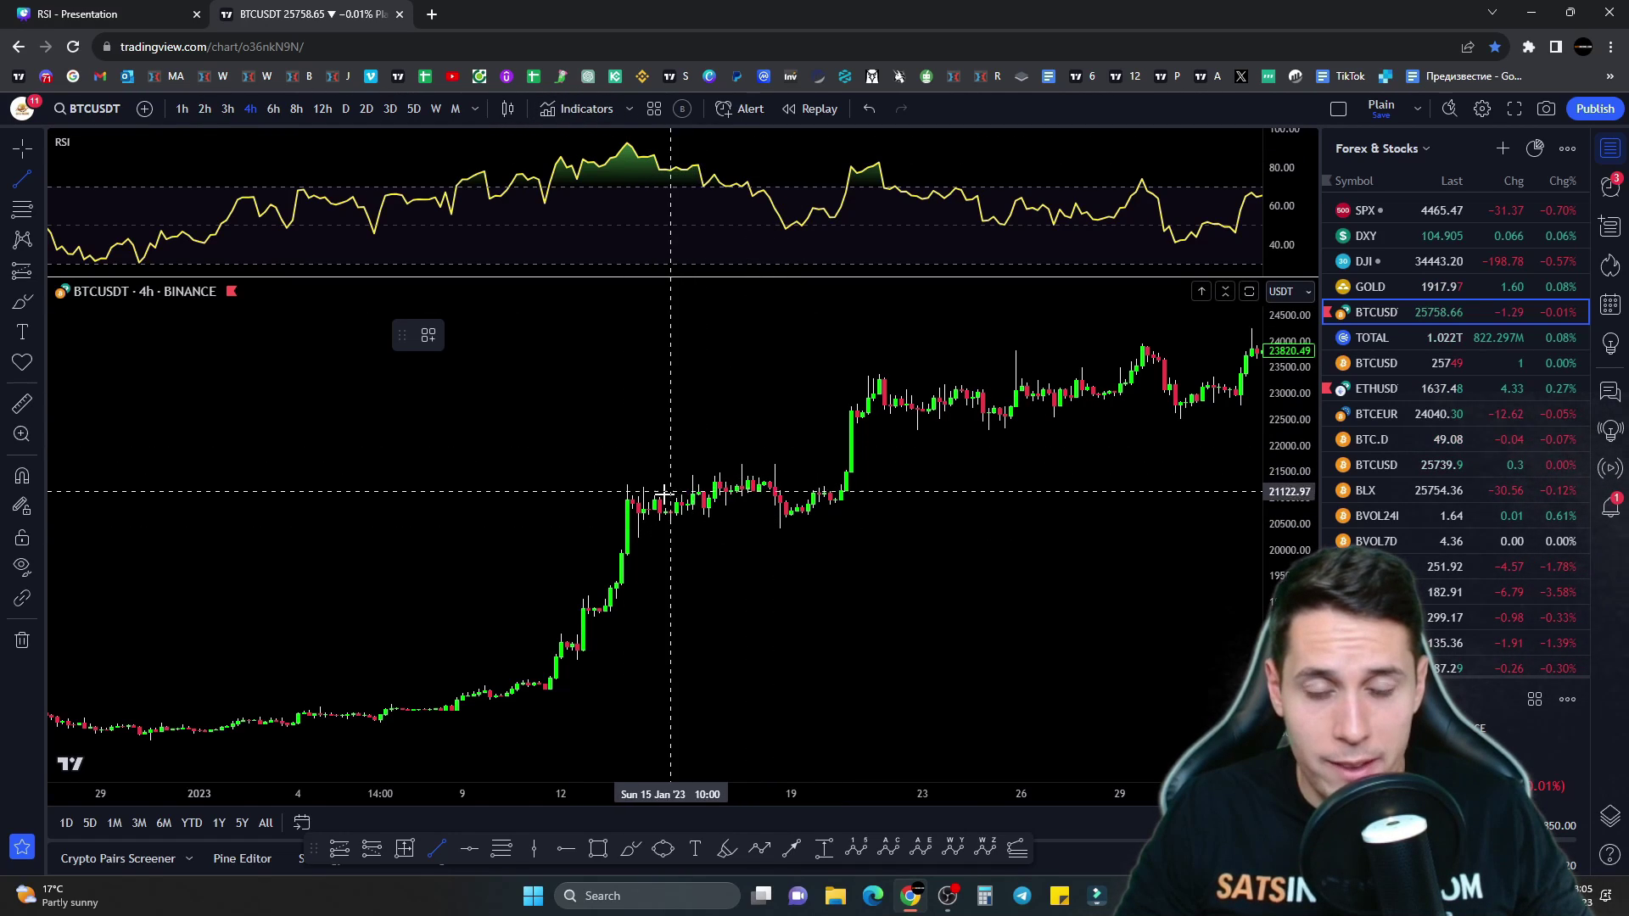
pyautogui.click(632, 496)
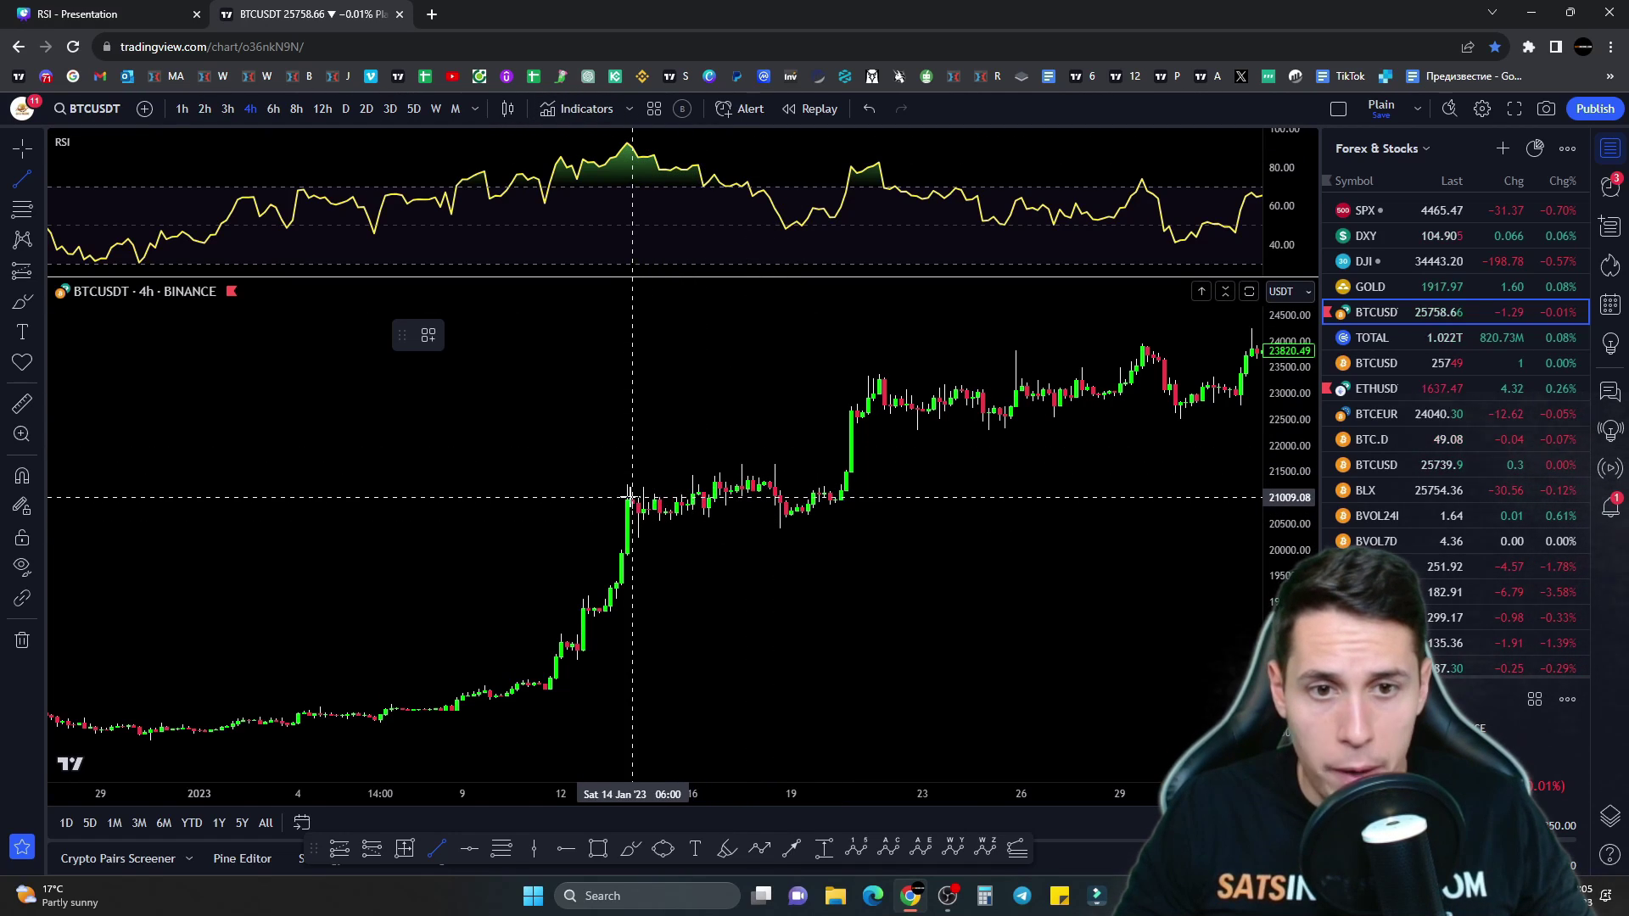
pyautogui.click(744, 477)
# Step: Draw a falling line across the matching RSI peaks, then exit the trend line tool
pyautogui.click(437, 849)
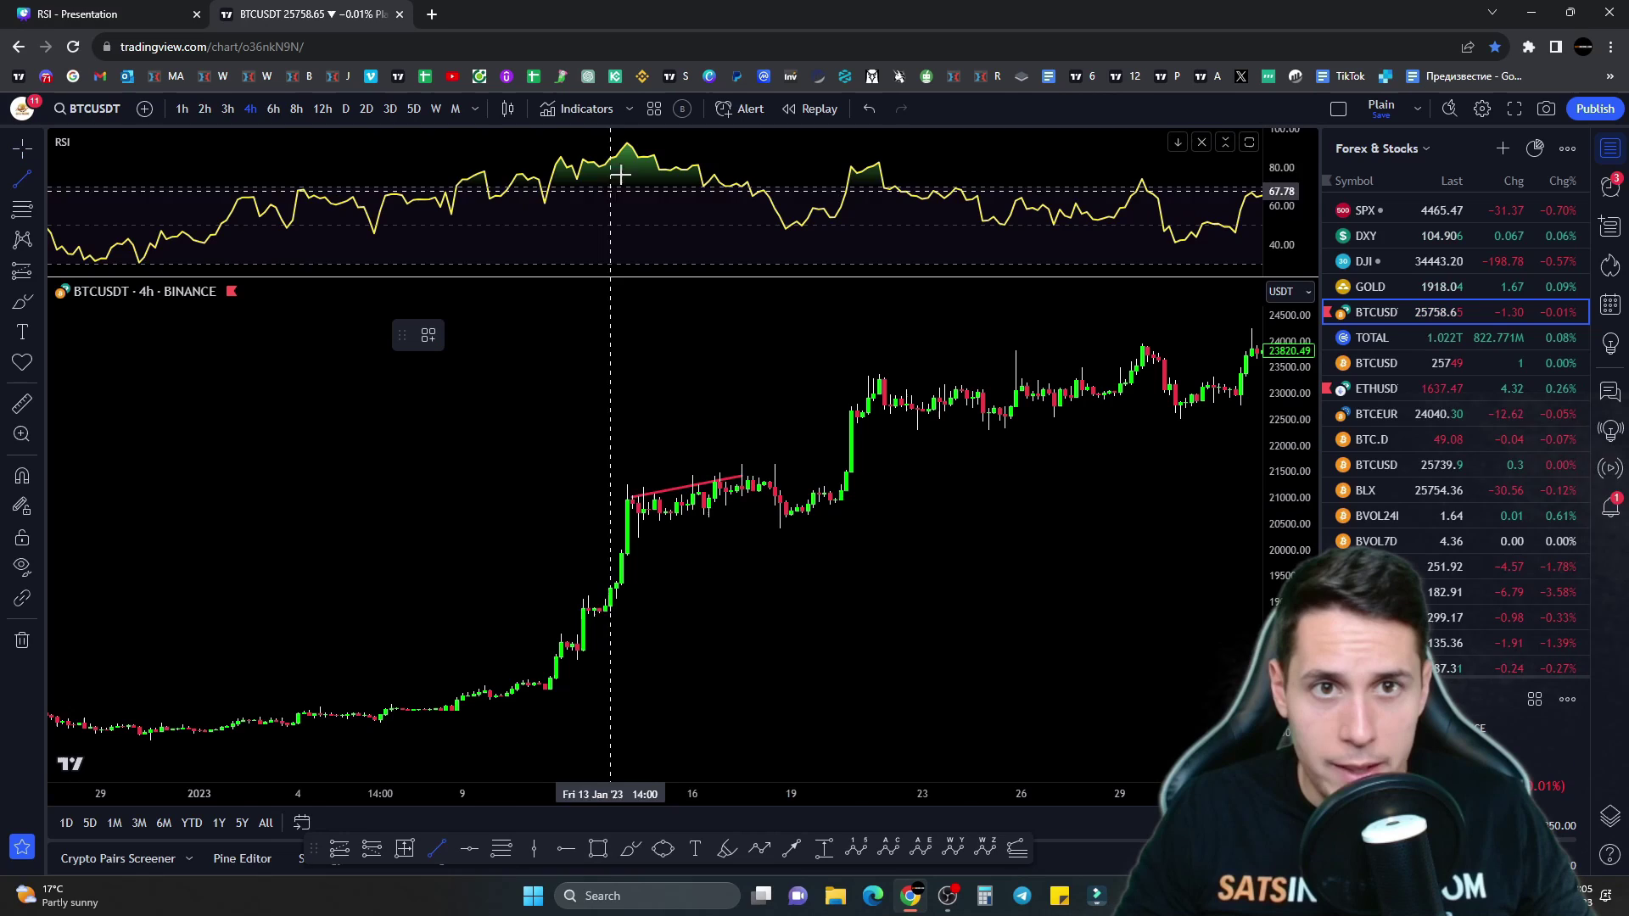
pyautogui.click(627, 141)
pyautogui.click(708, 165)
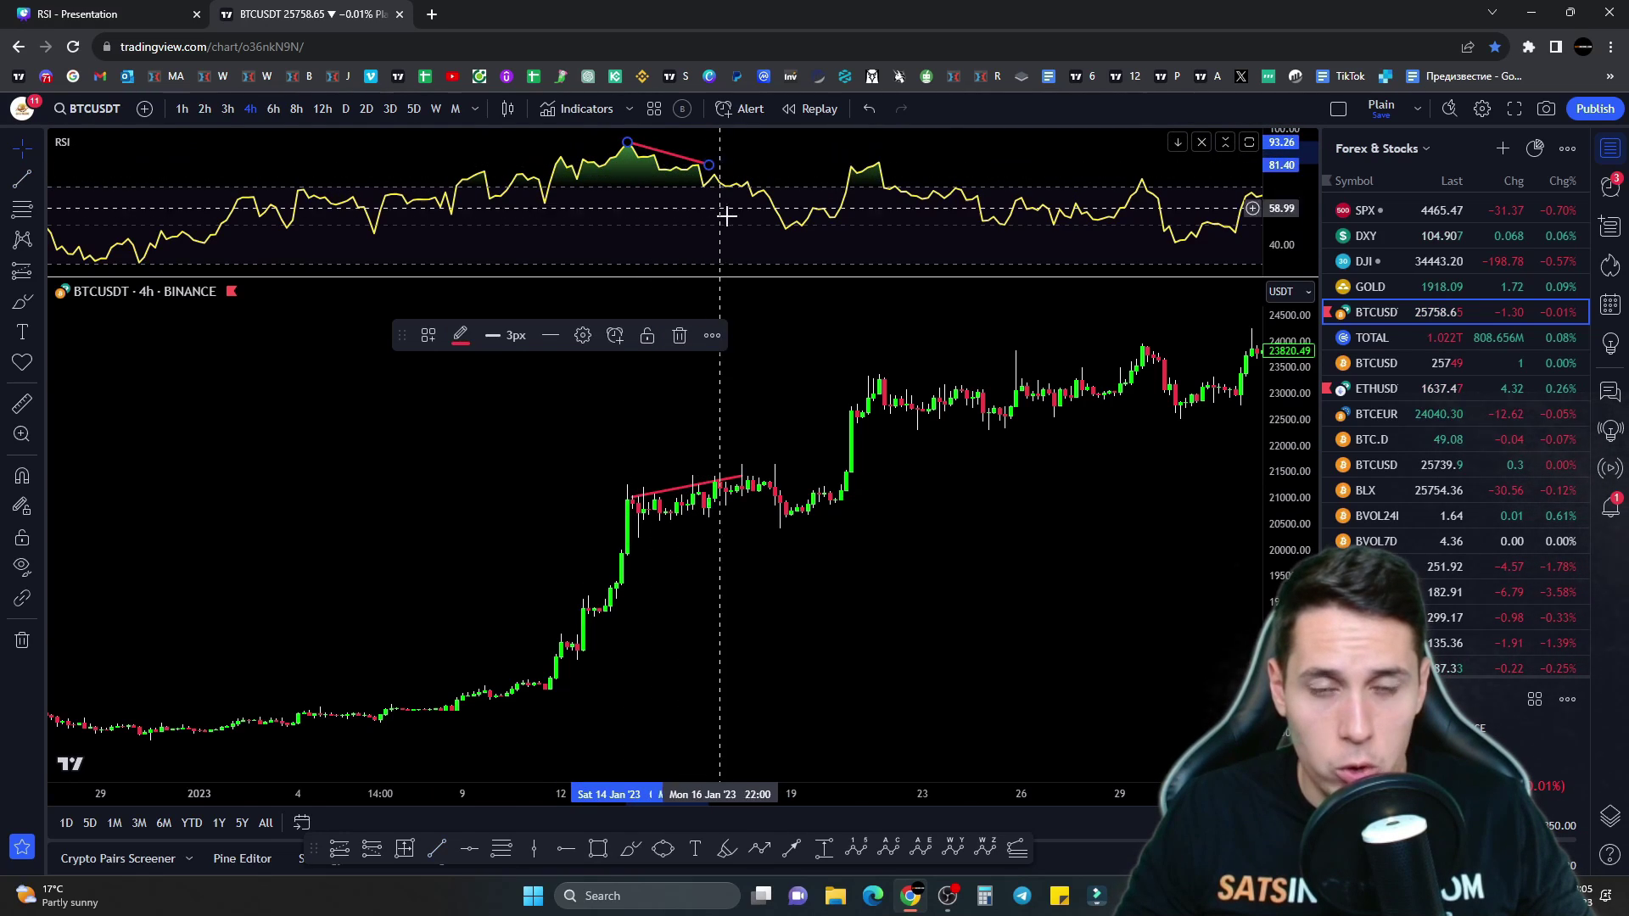
pyautogui.click(437, 849)
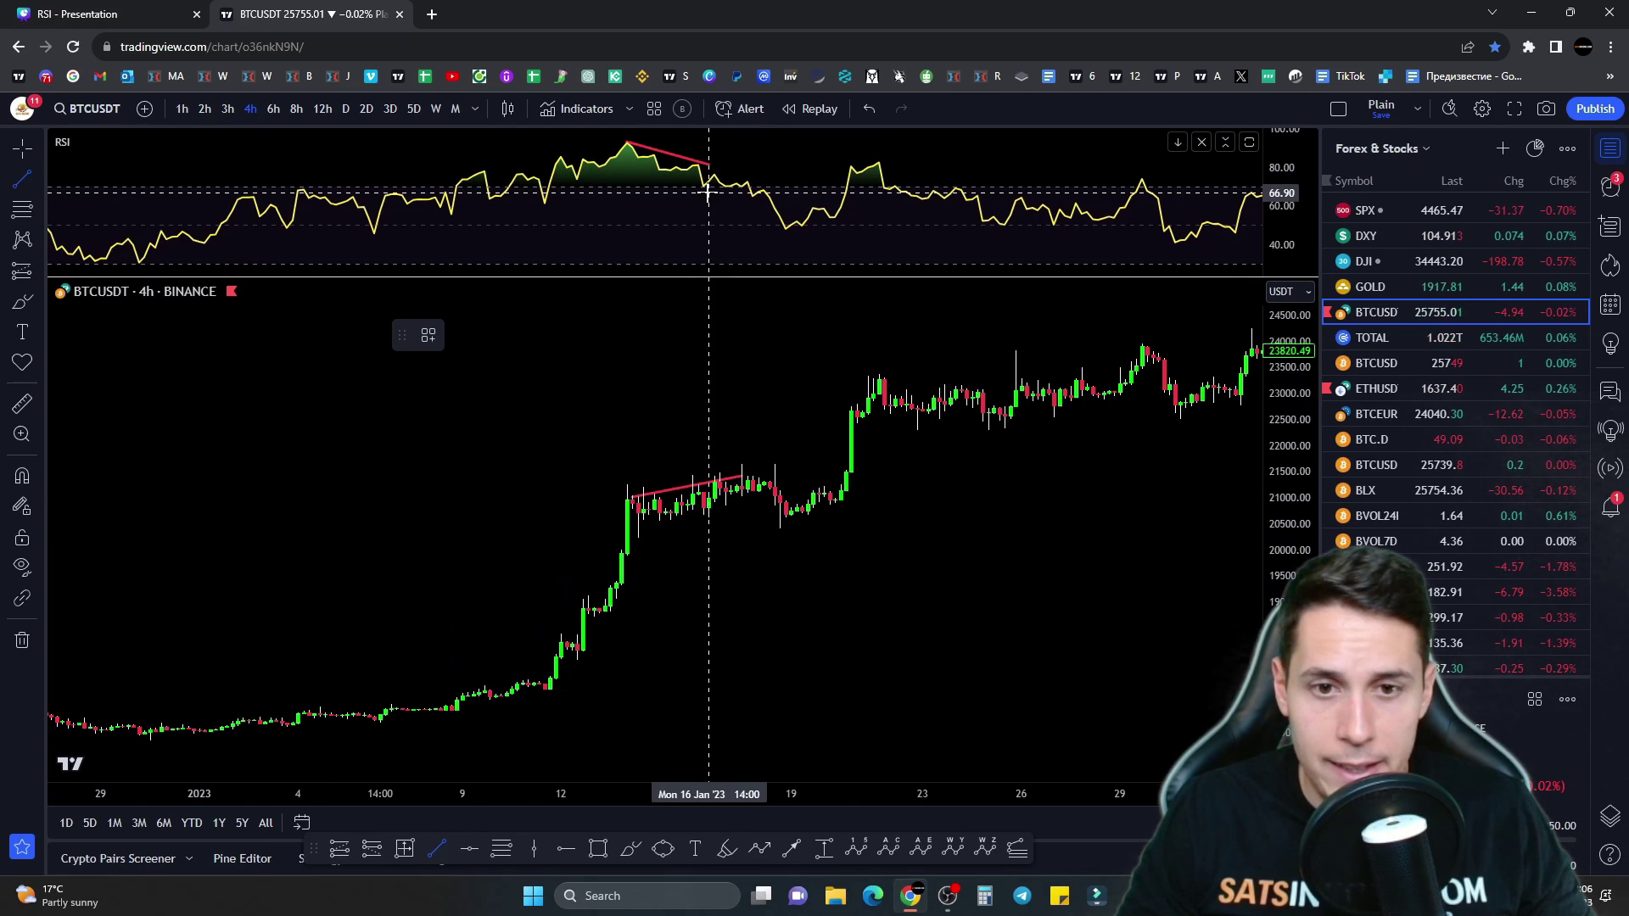
pyautogui.press('Escape')
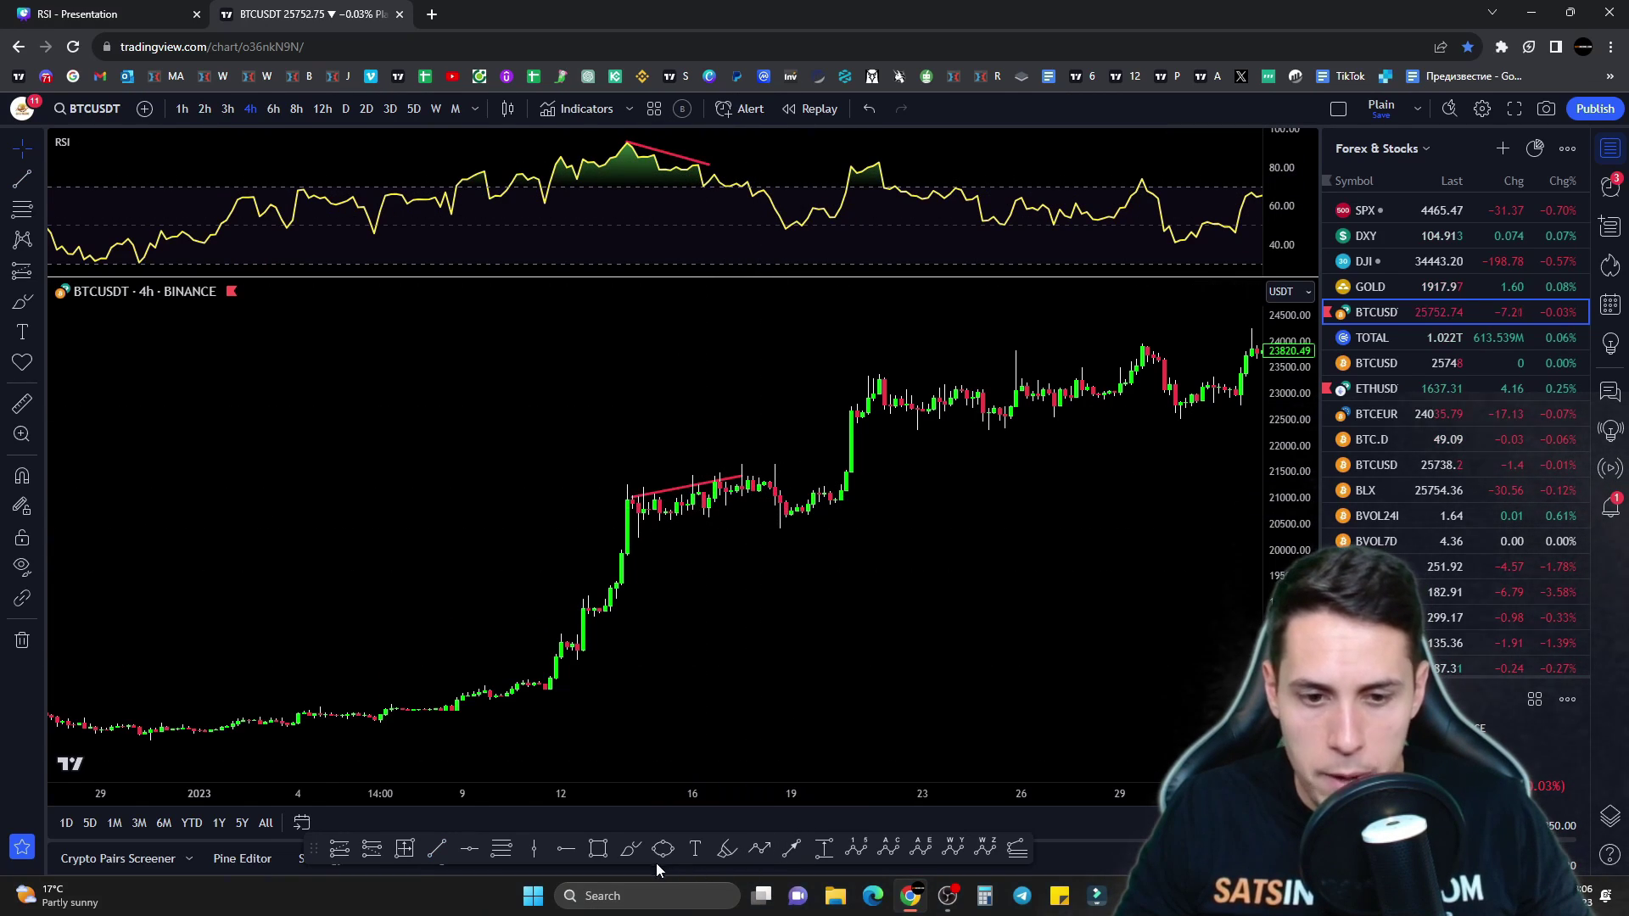
# Step: Underline the mid-January price lows with a flat line, then draw one from the RSI high down to its later low
pyautogui.click(438, 848)
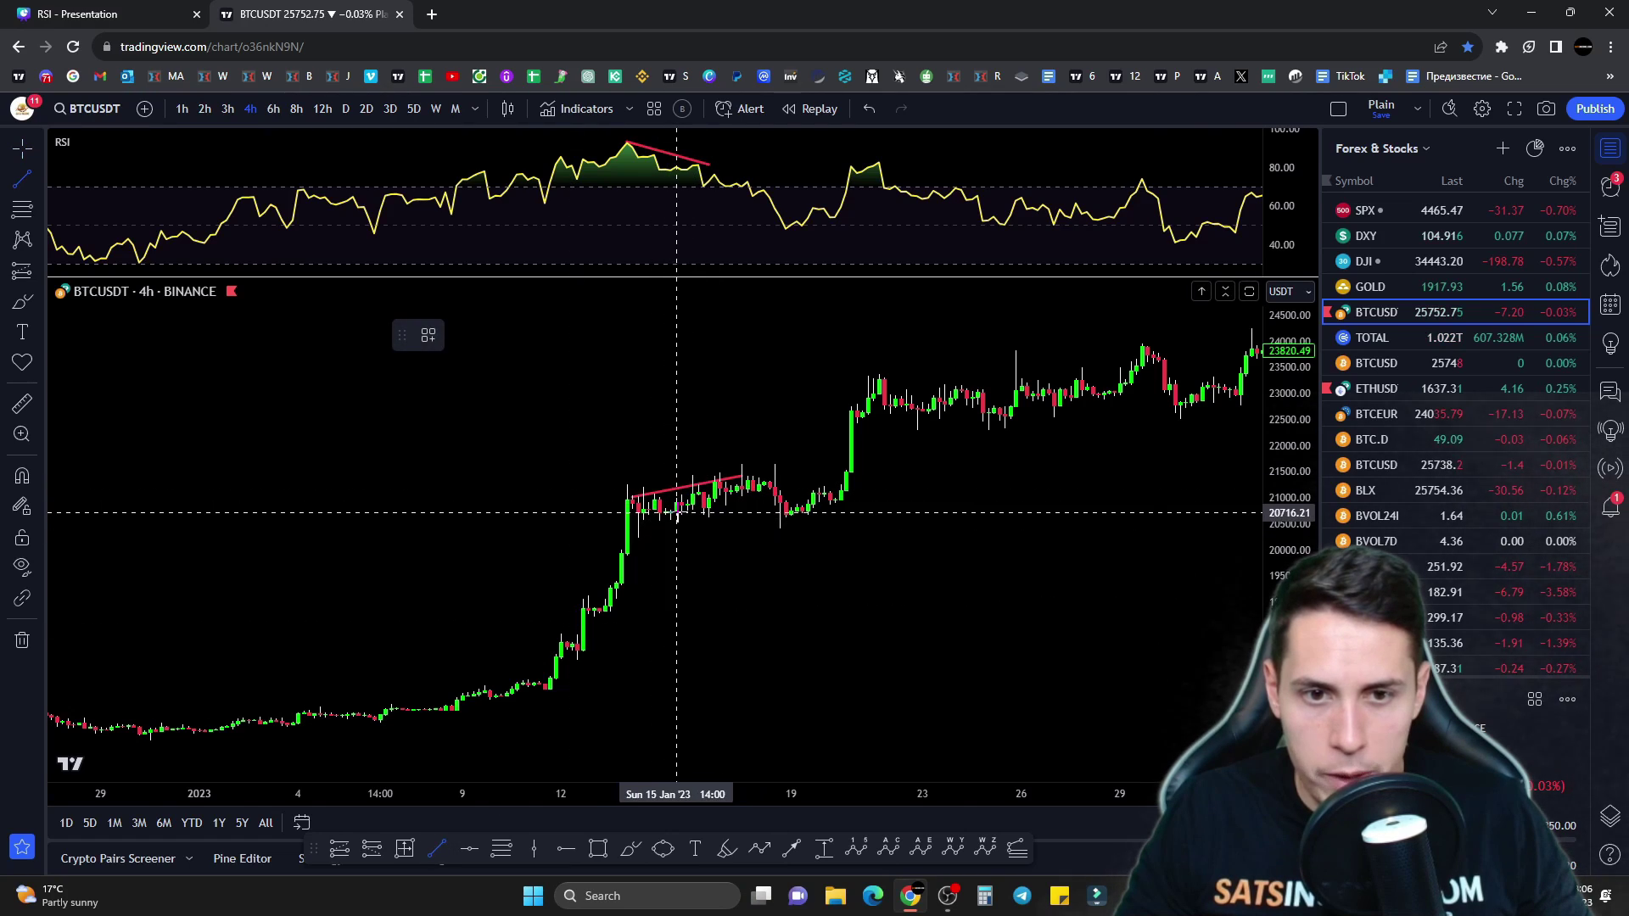
pyautogui.click(845, 513)
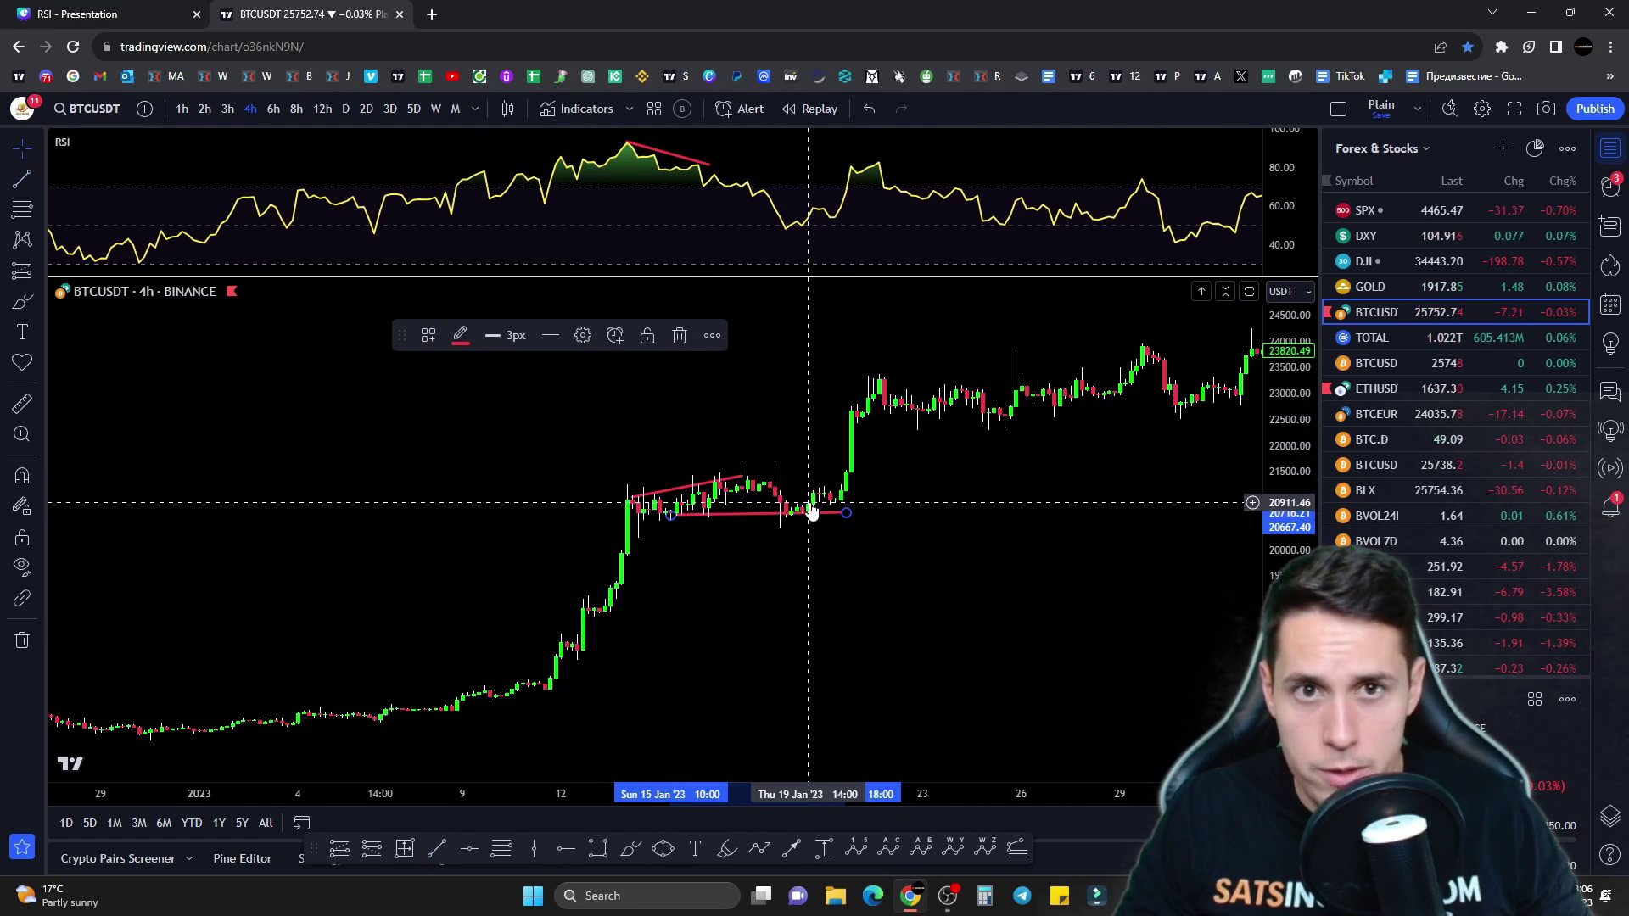
pyautogui.hotkey('alt', 't')
pyautogui.click(681, 178)
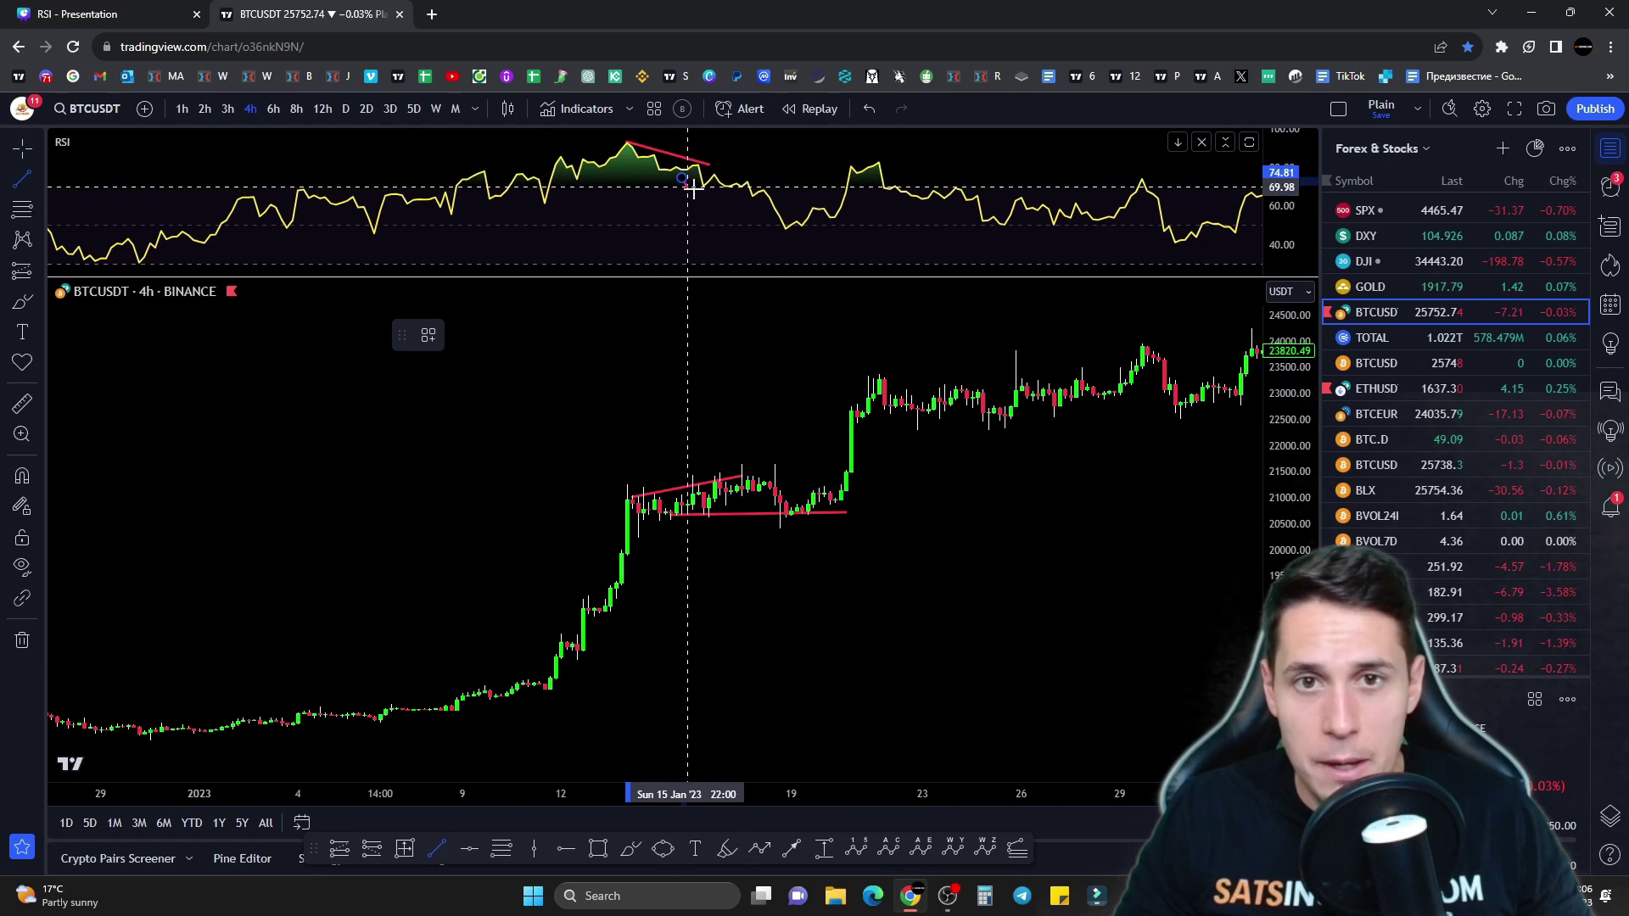
pyautogui.click(807, 239)
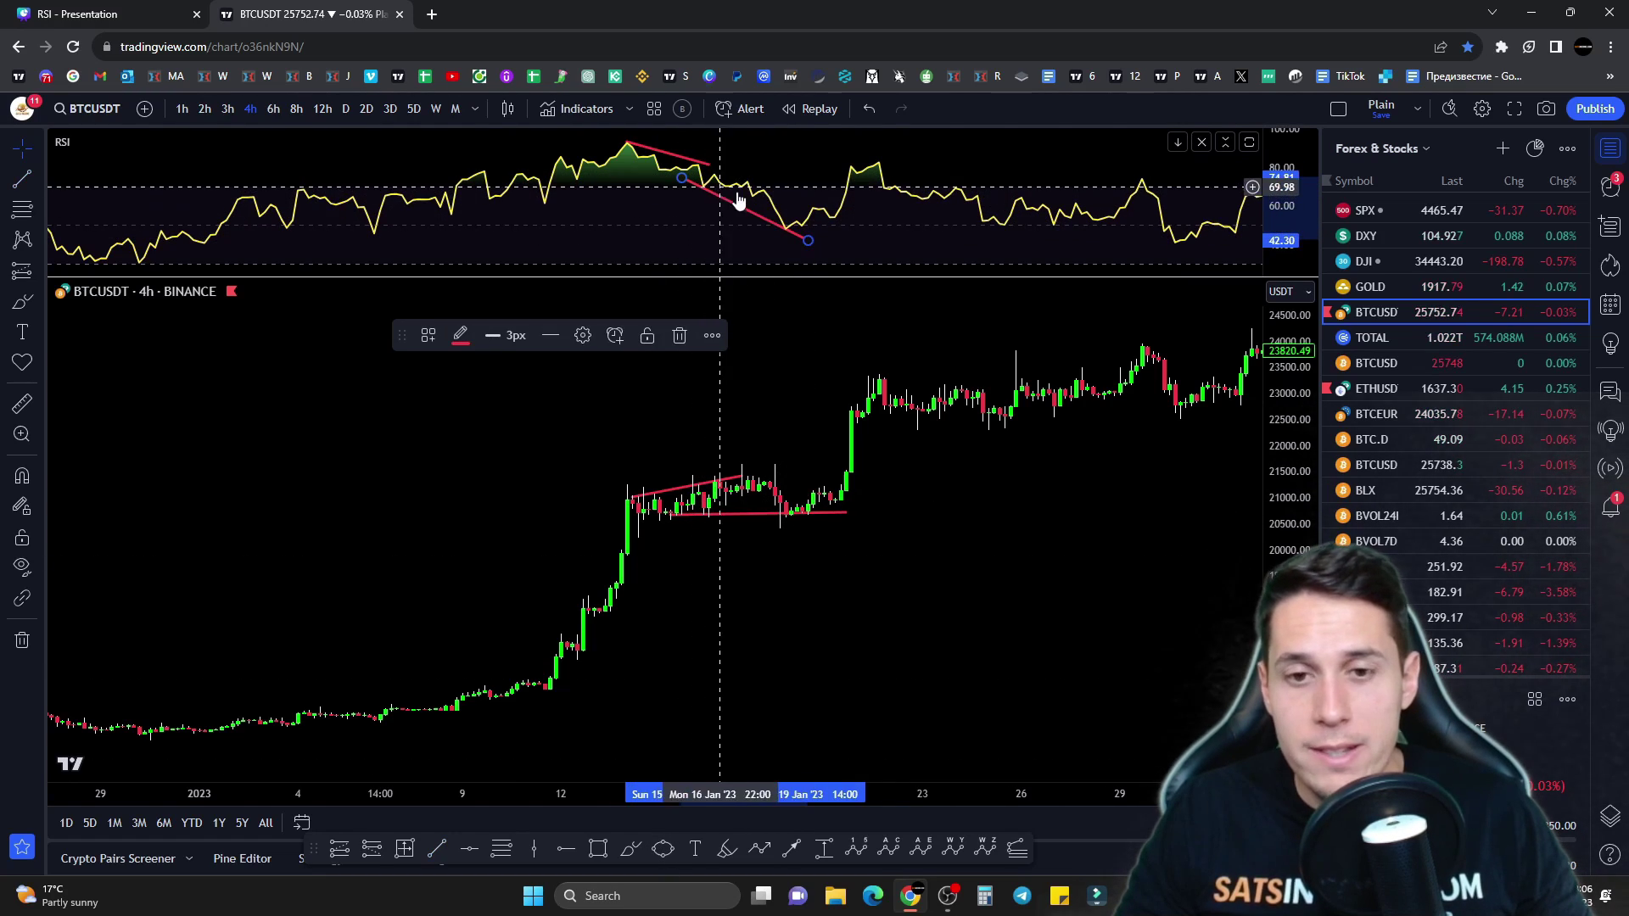